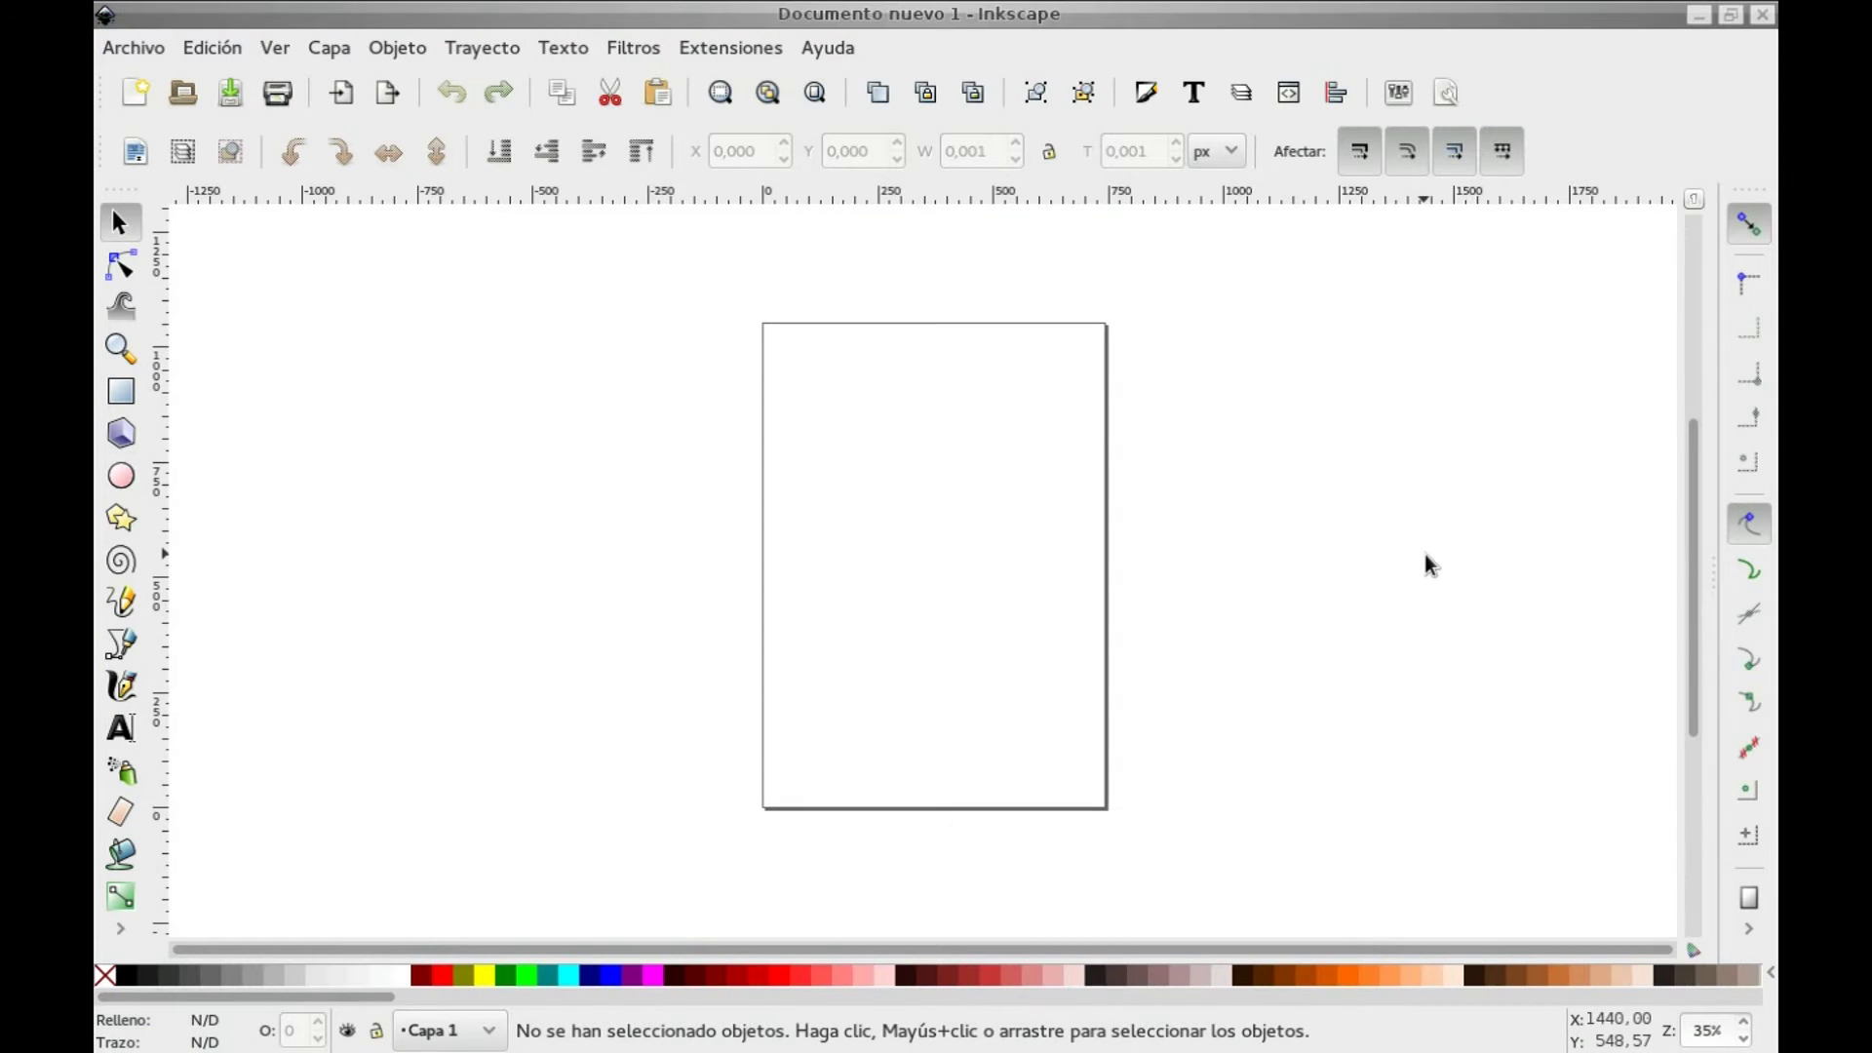
Step: Add an enabled 30° axonometric grid in Document Properties, check its snapping, and close the dialog
key(ctrl+shift+d)
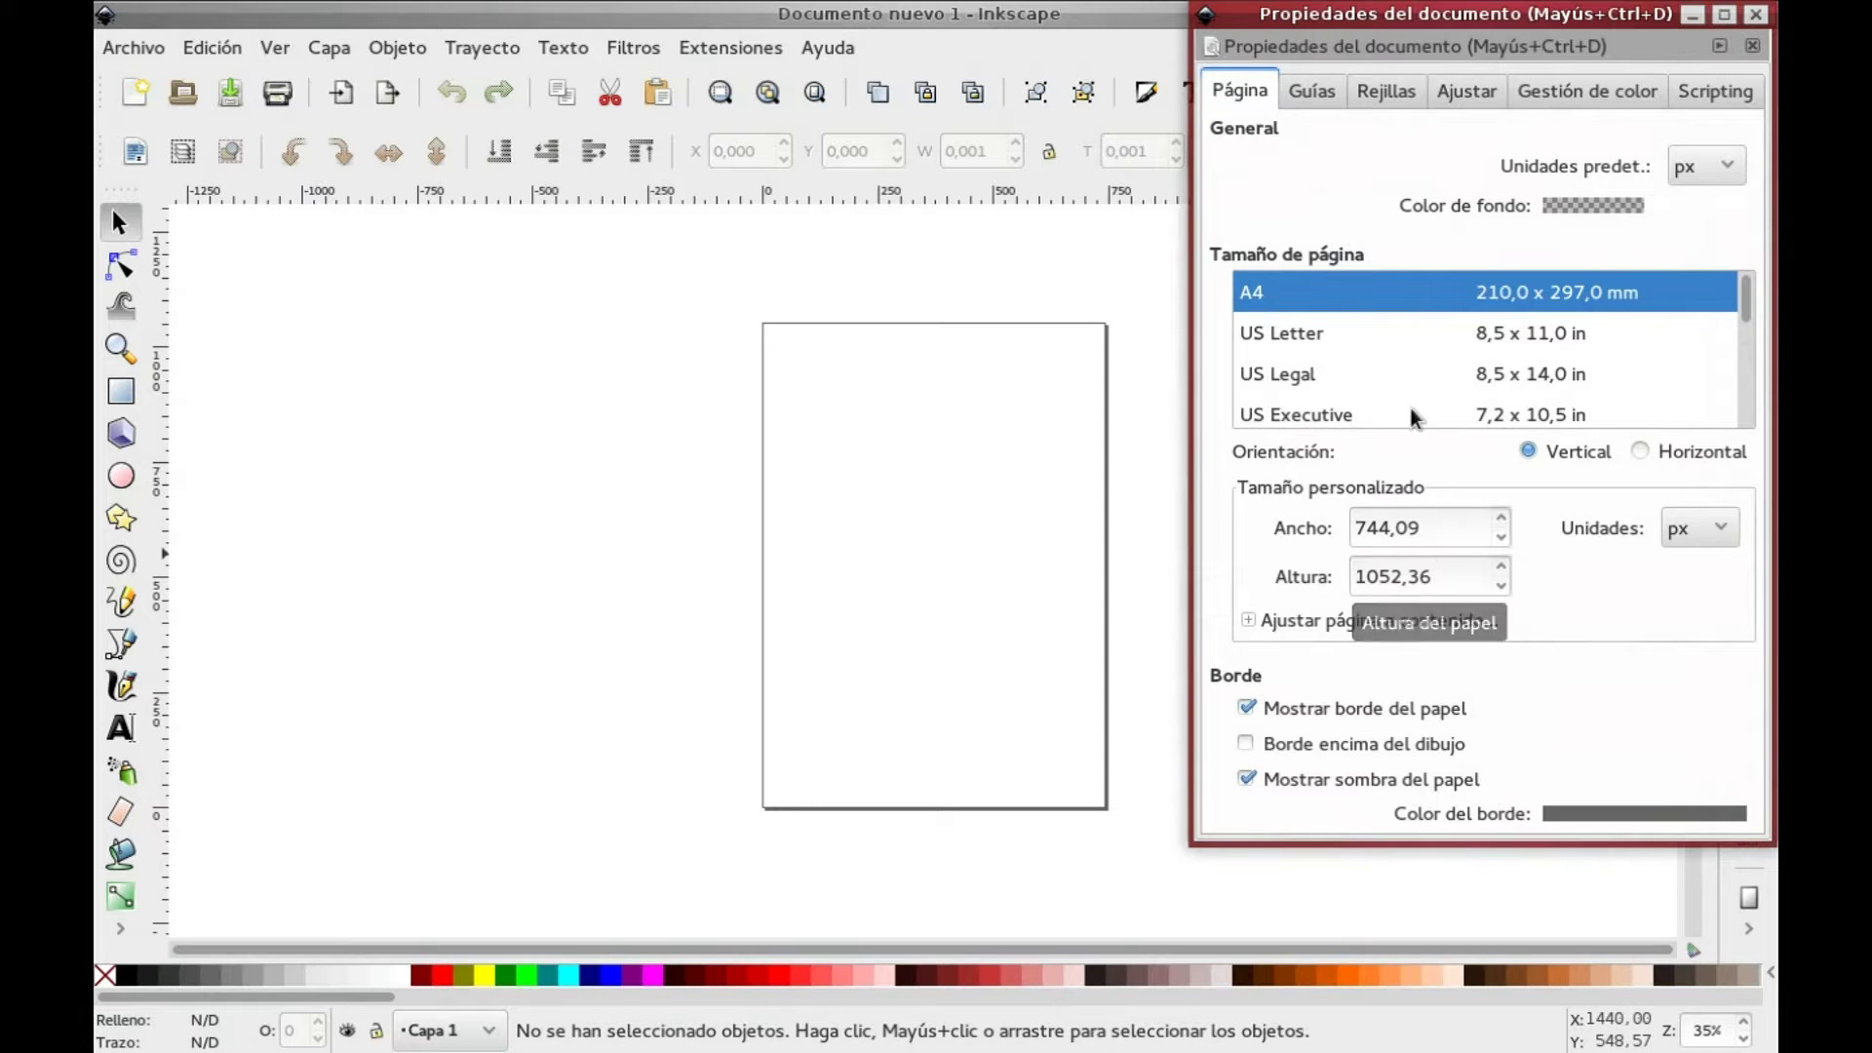
click(1389, 80)
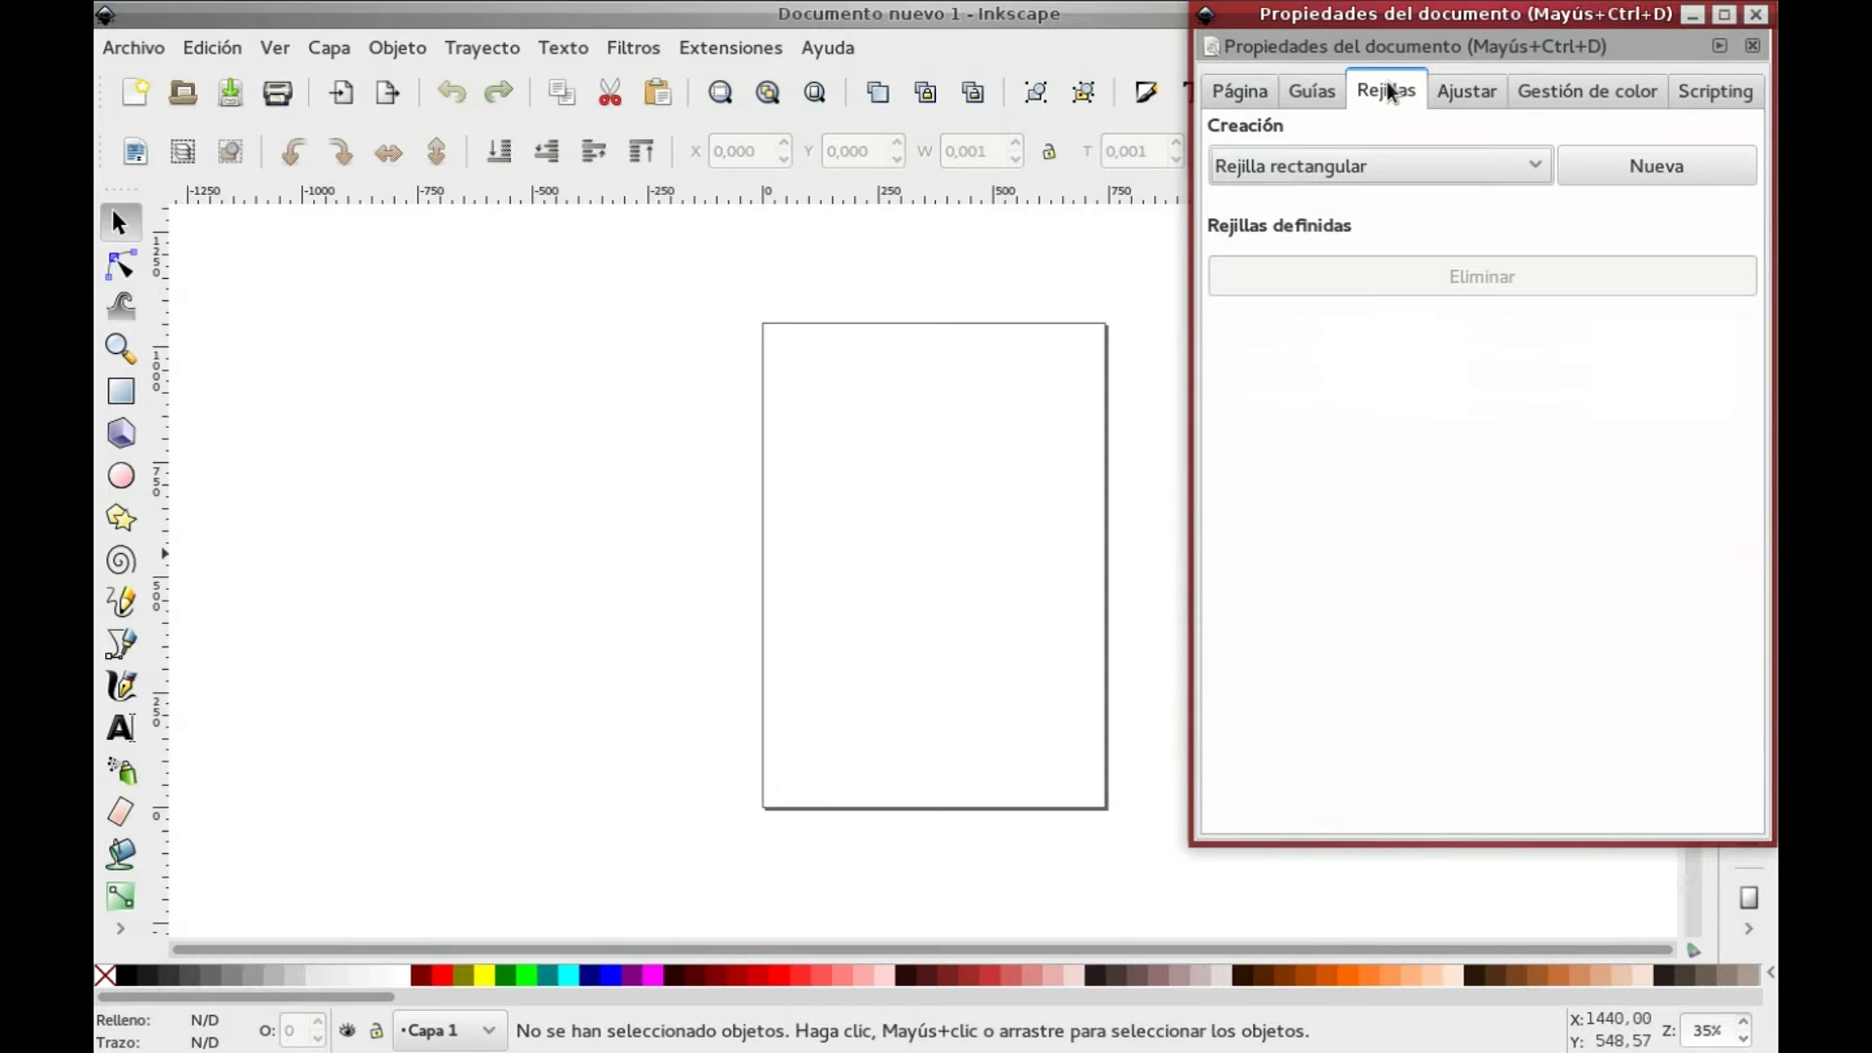
click(1513, 170)
click(1513, 203)
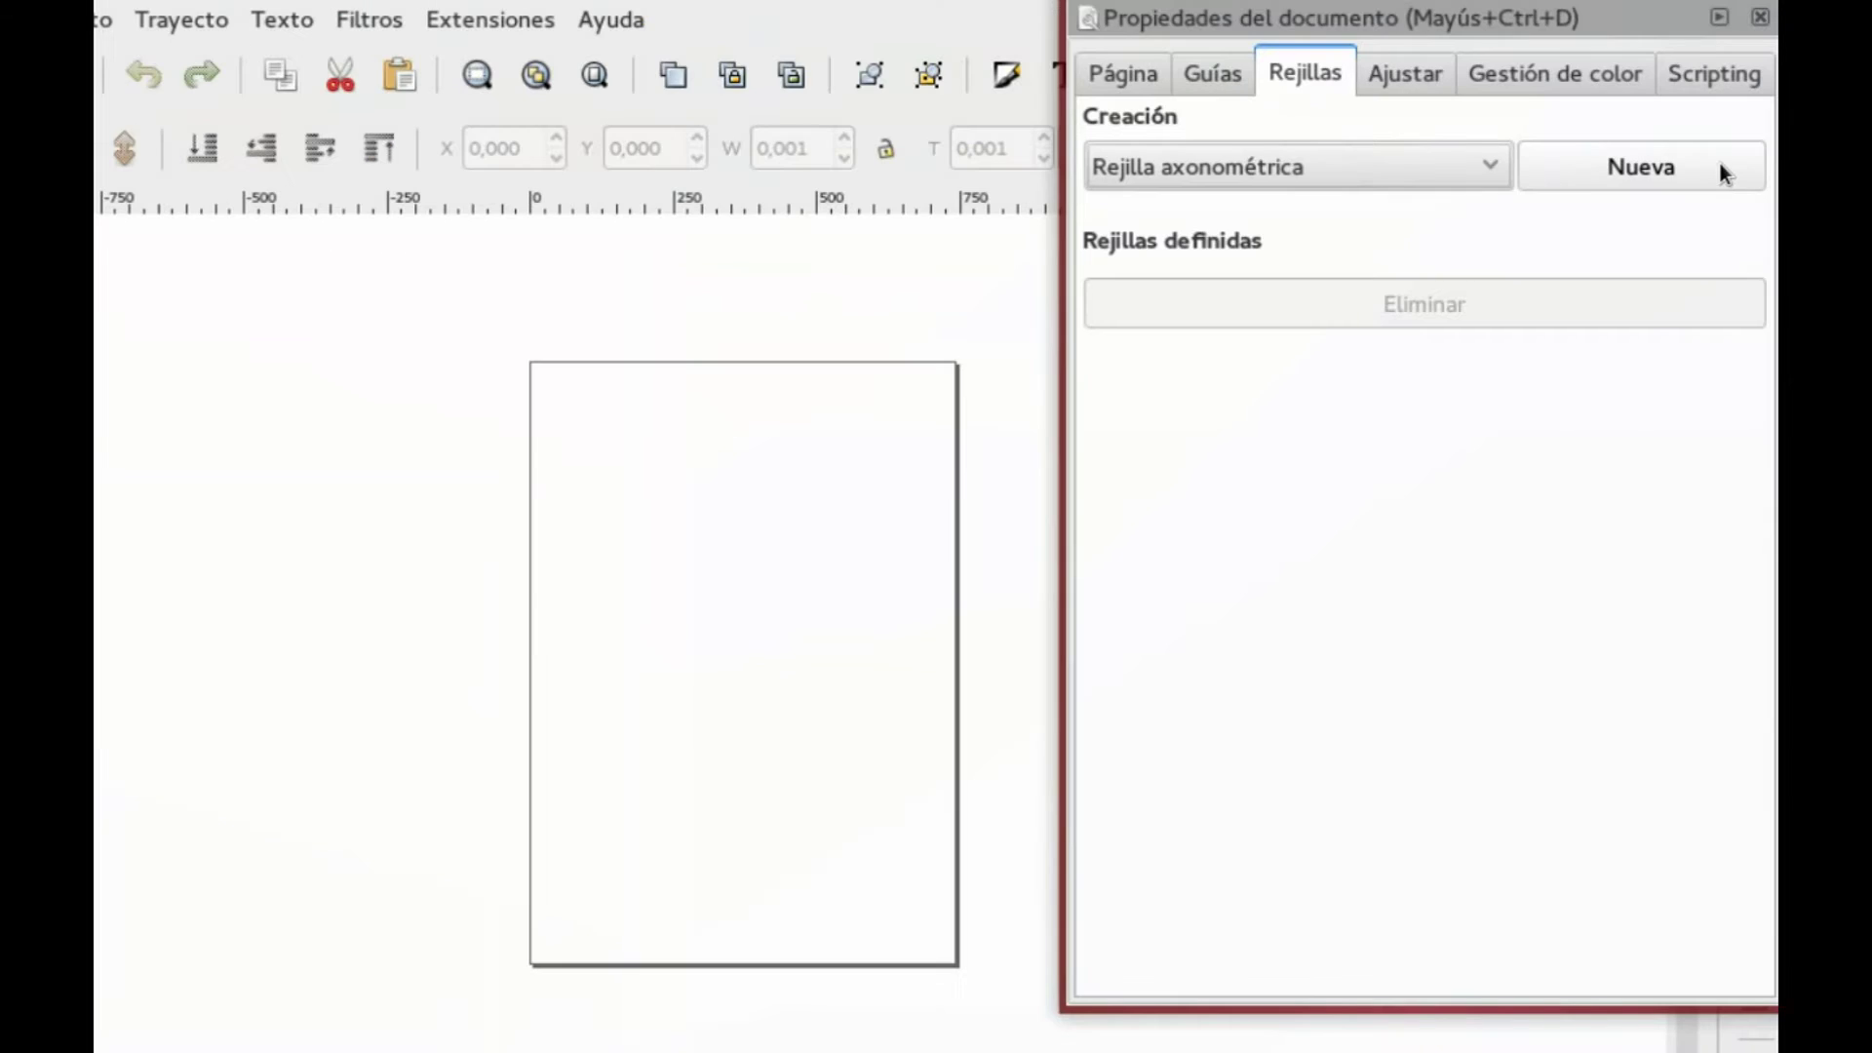
click(1720, 168)
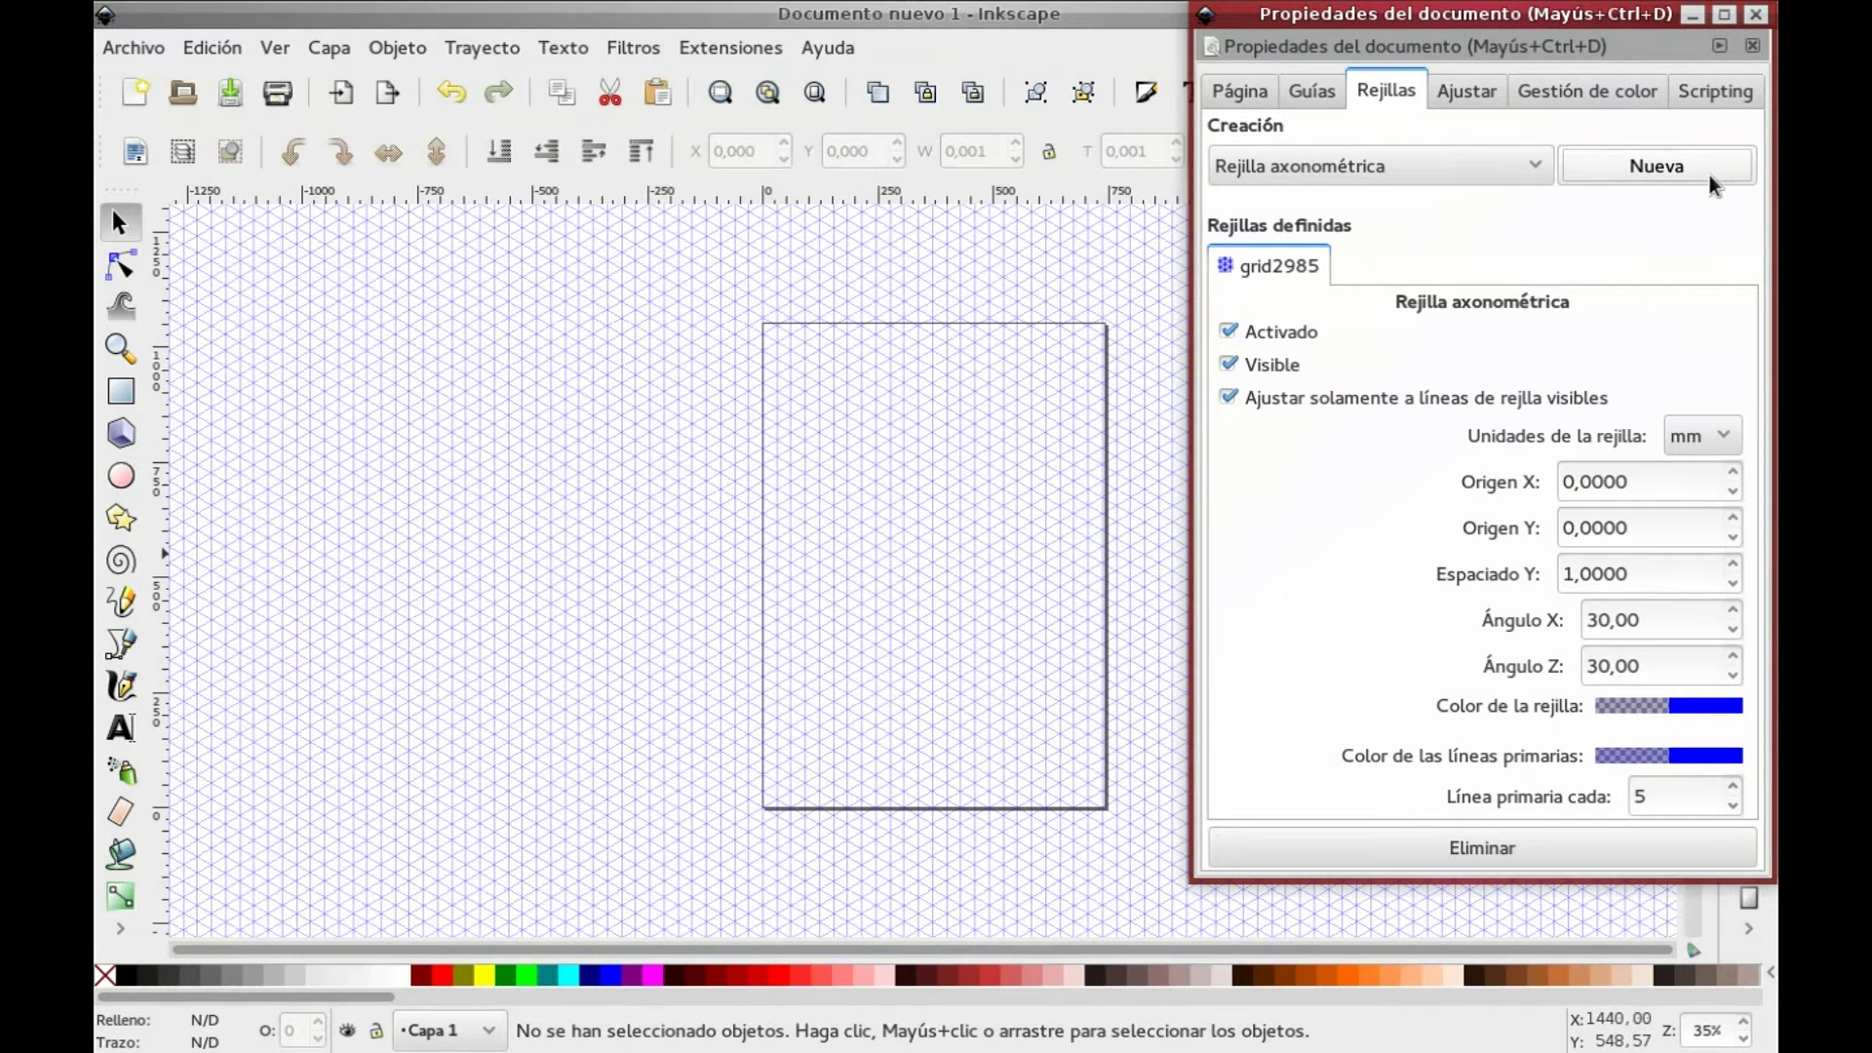
click(1282, 330)
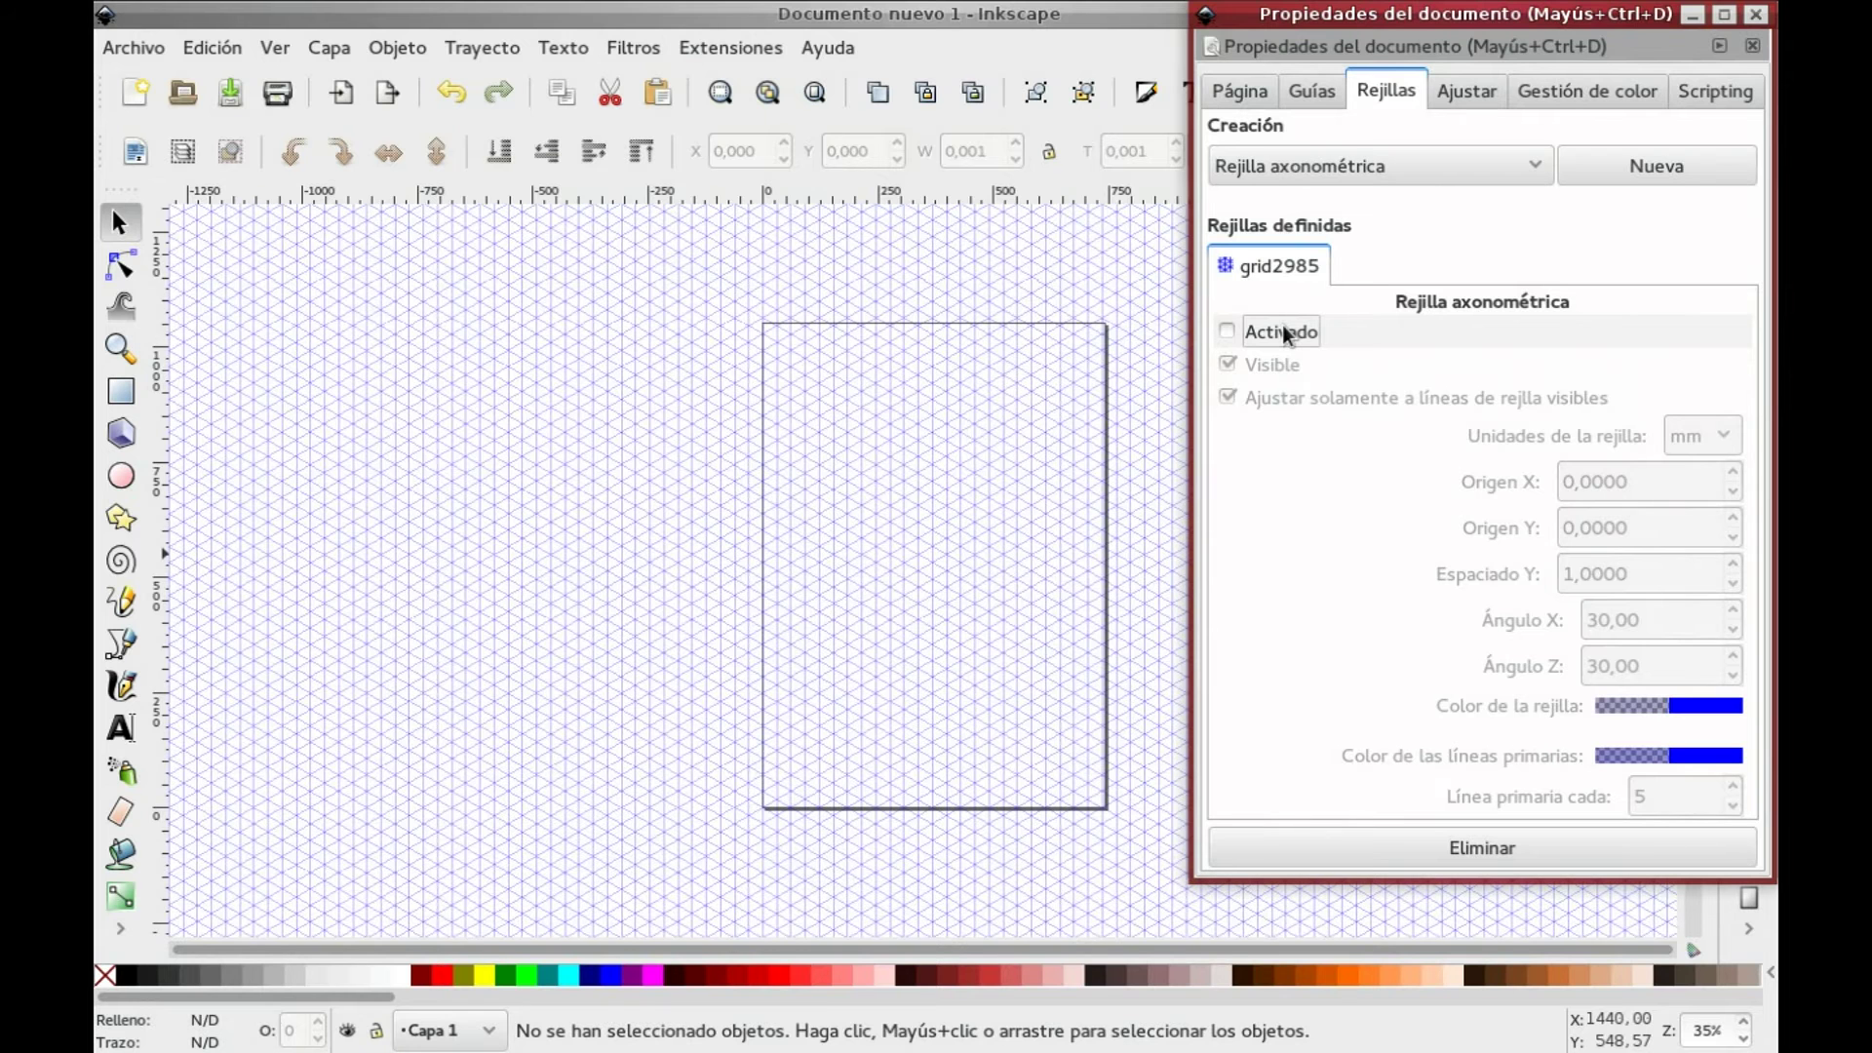
click(1283, 331)
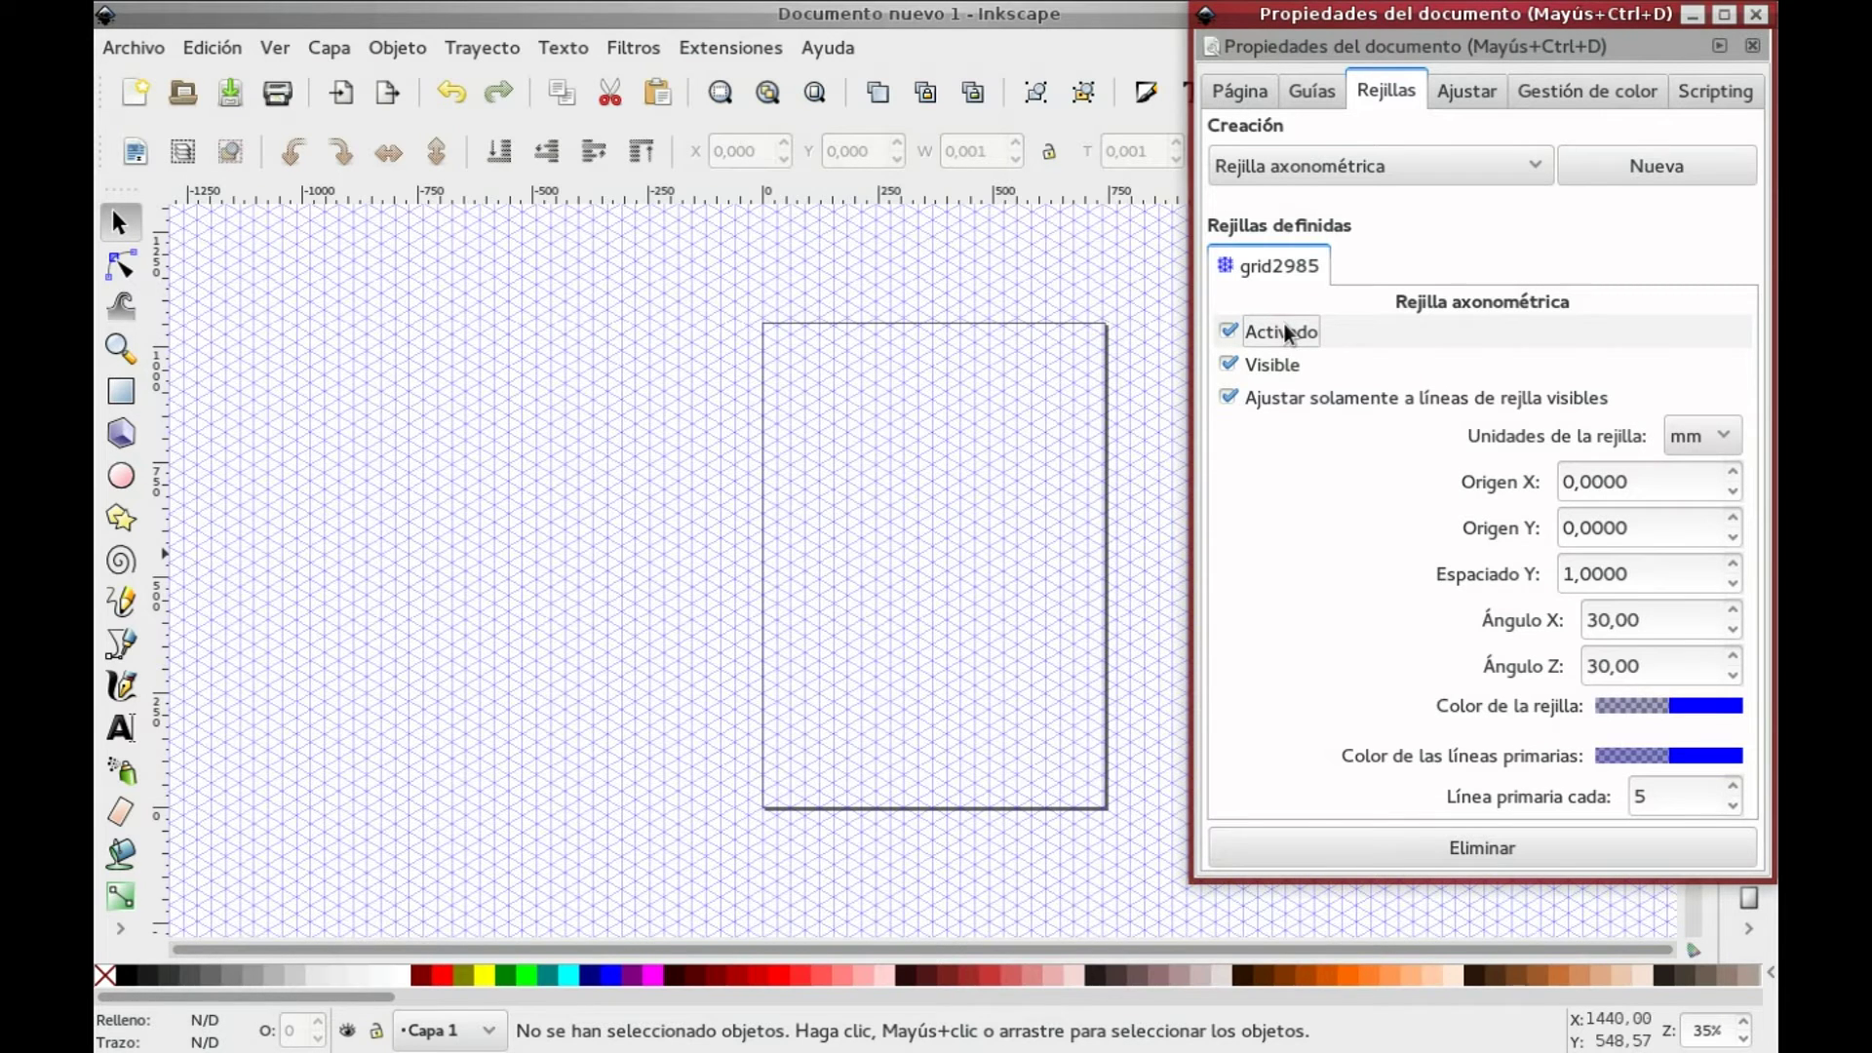
click(1466, 87)
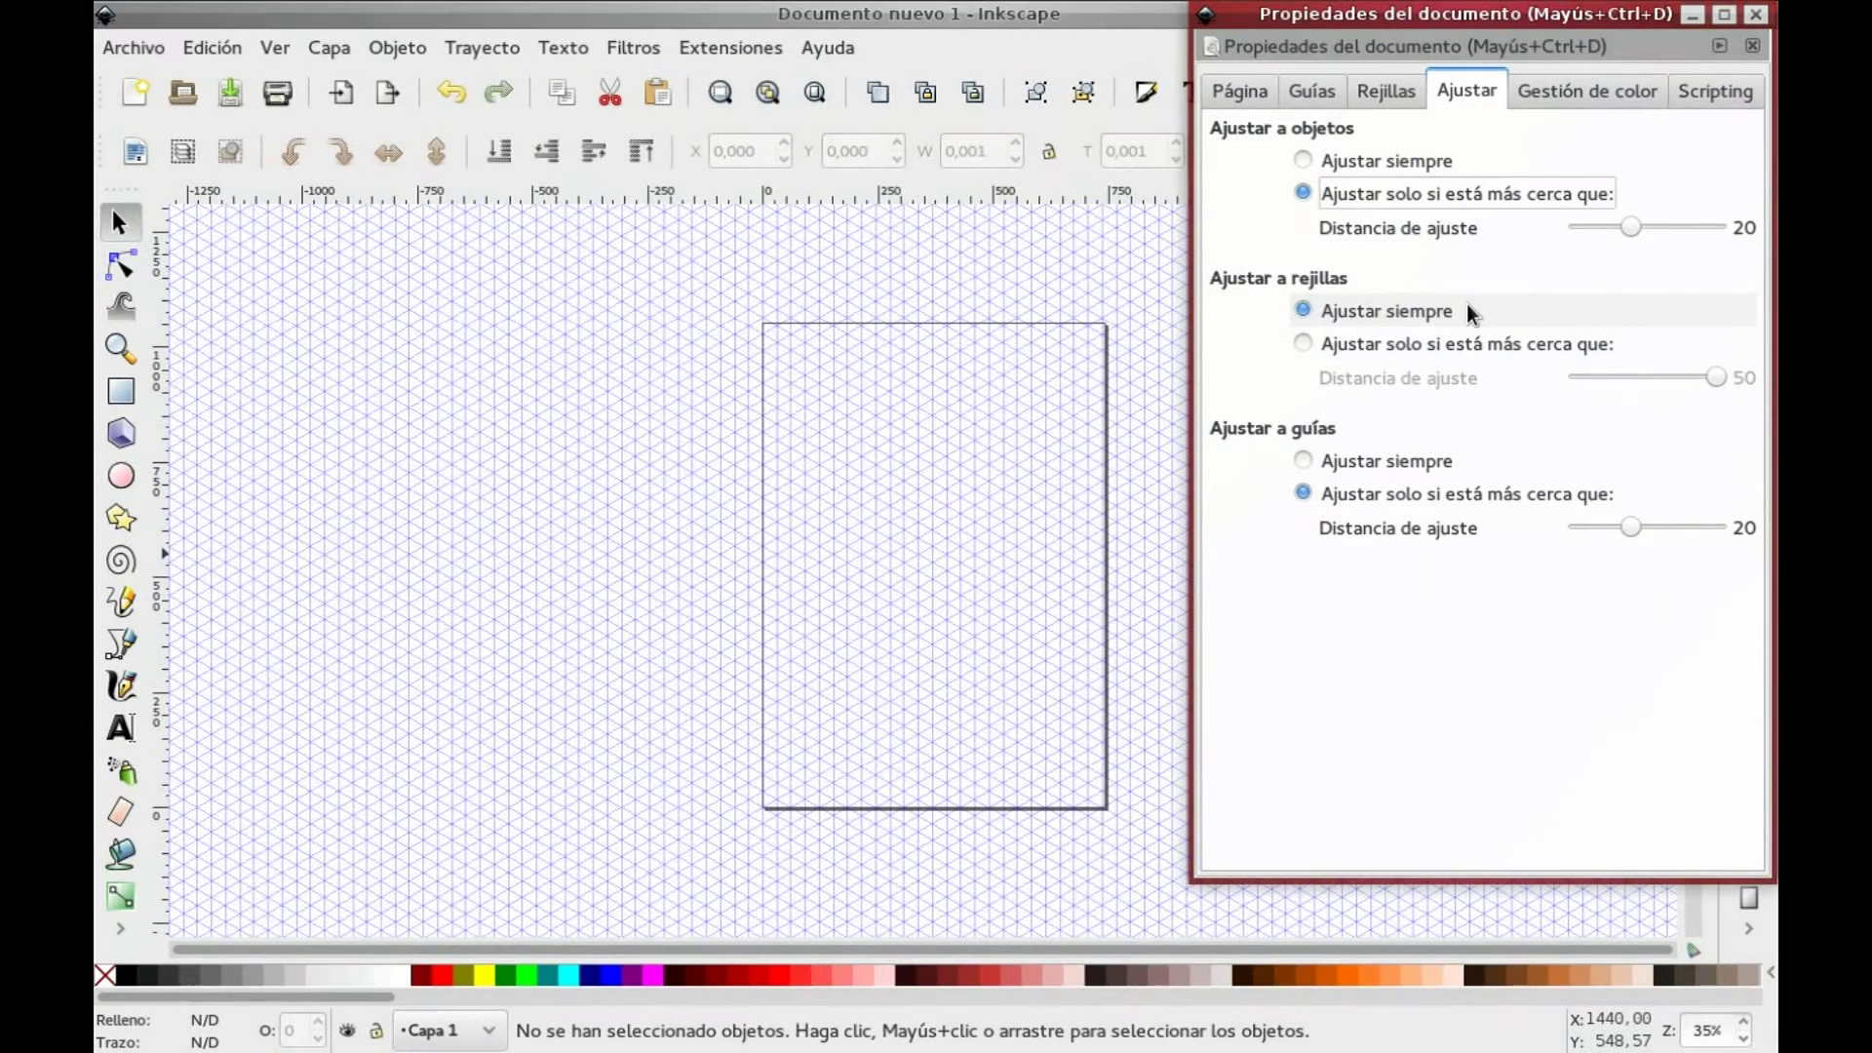
click(1758, 14)
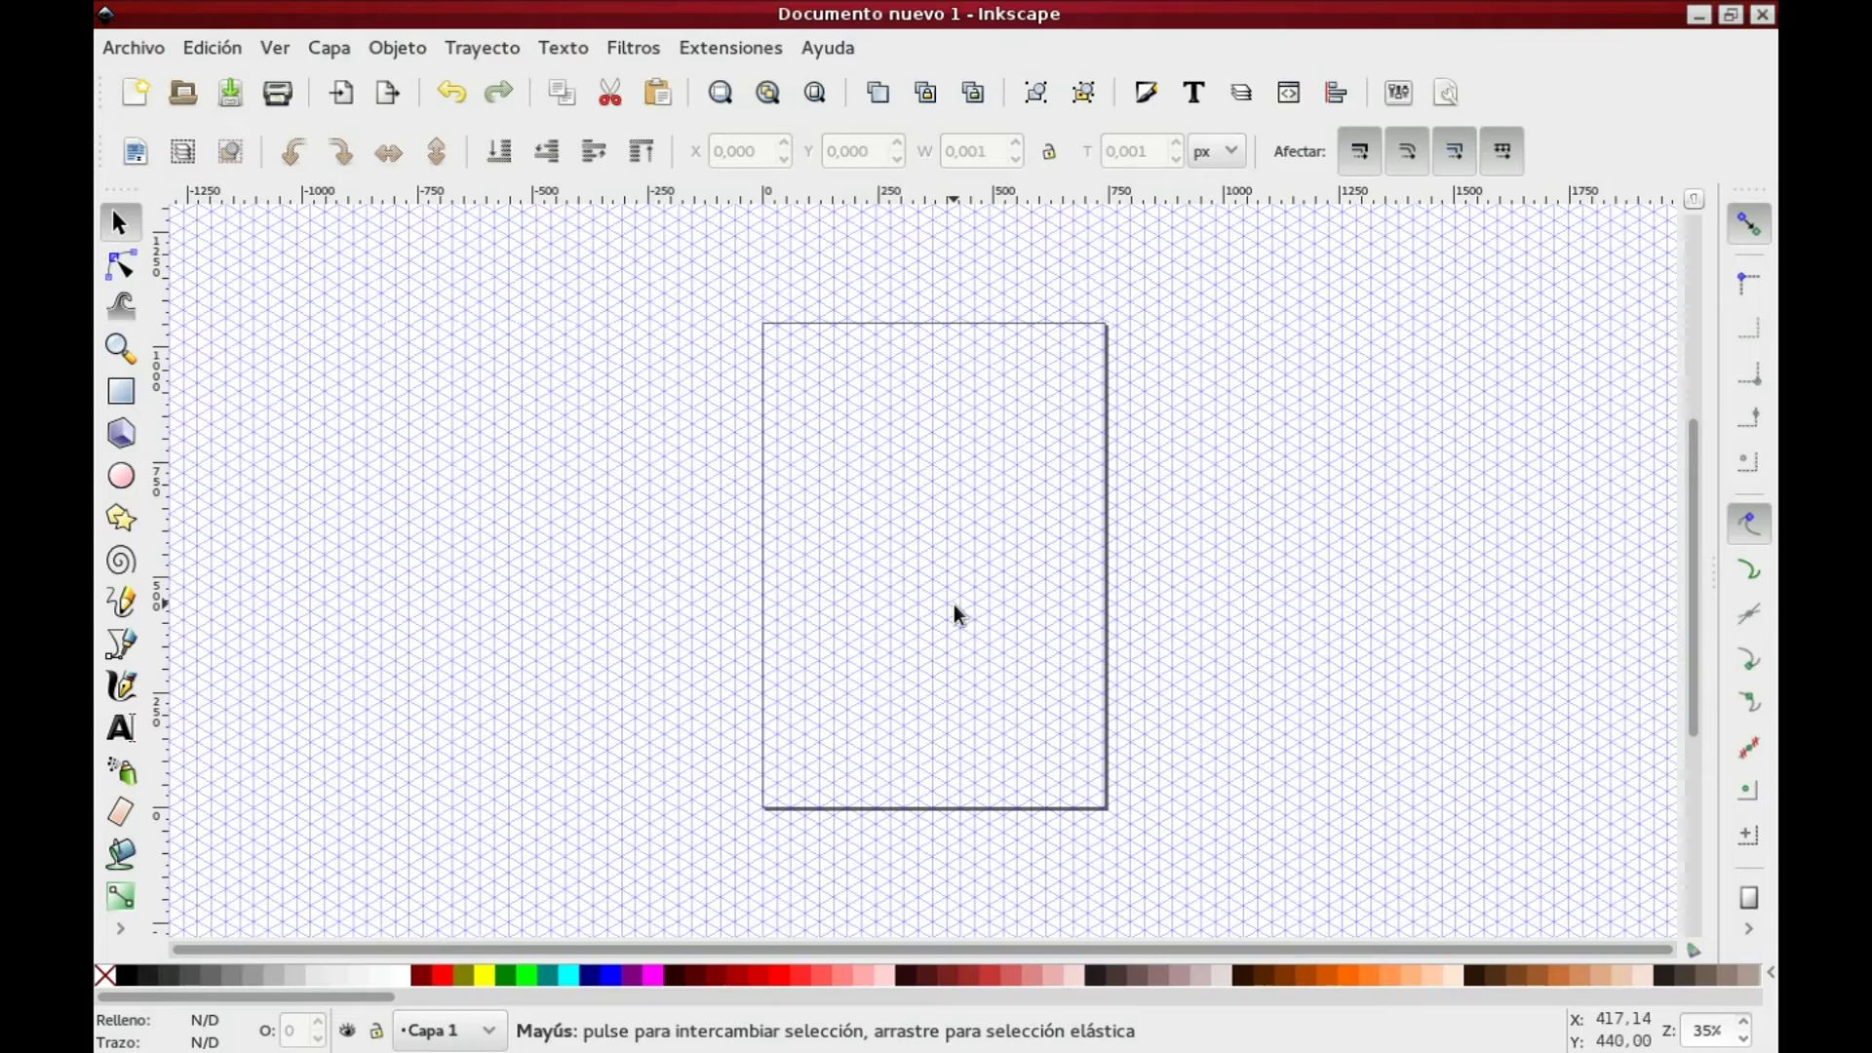
Step: Zoom in and draw two grid-snapped 30° diagonal lines meeting at one point to form a V
scroll(954, 604, up, 3)
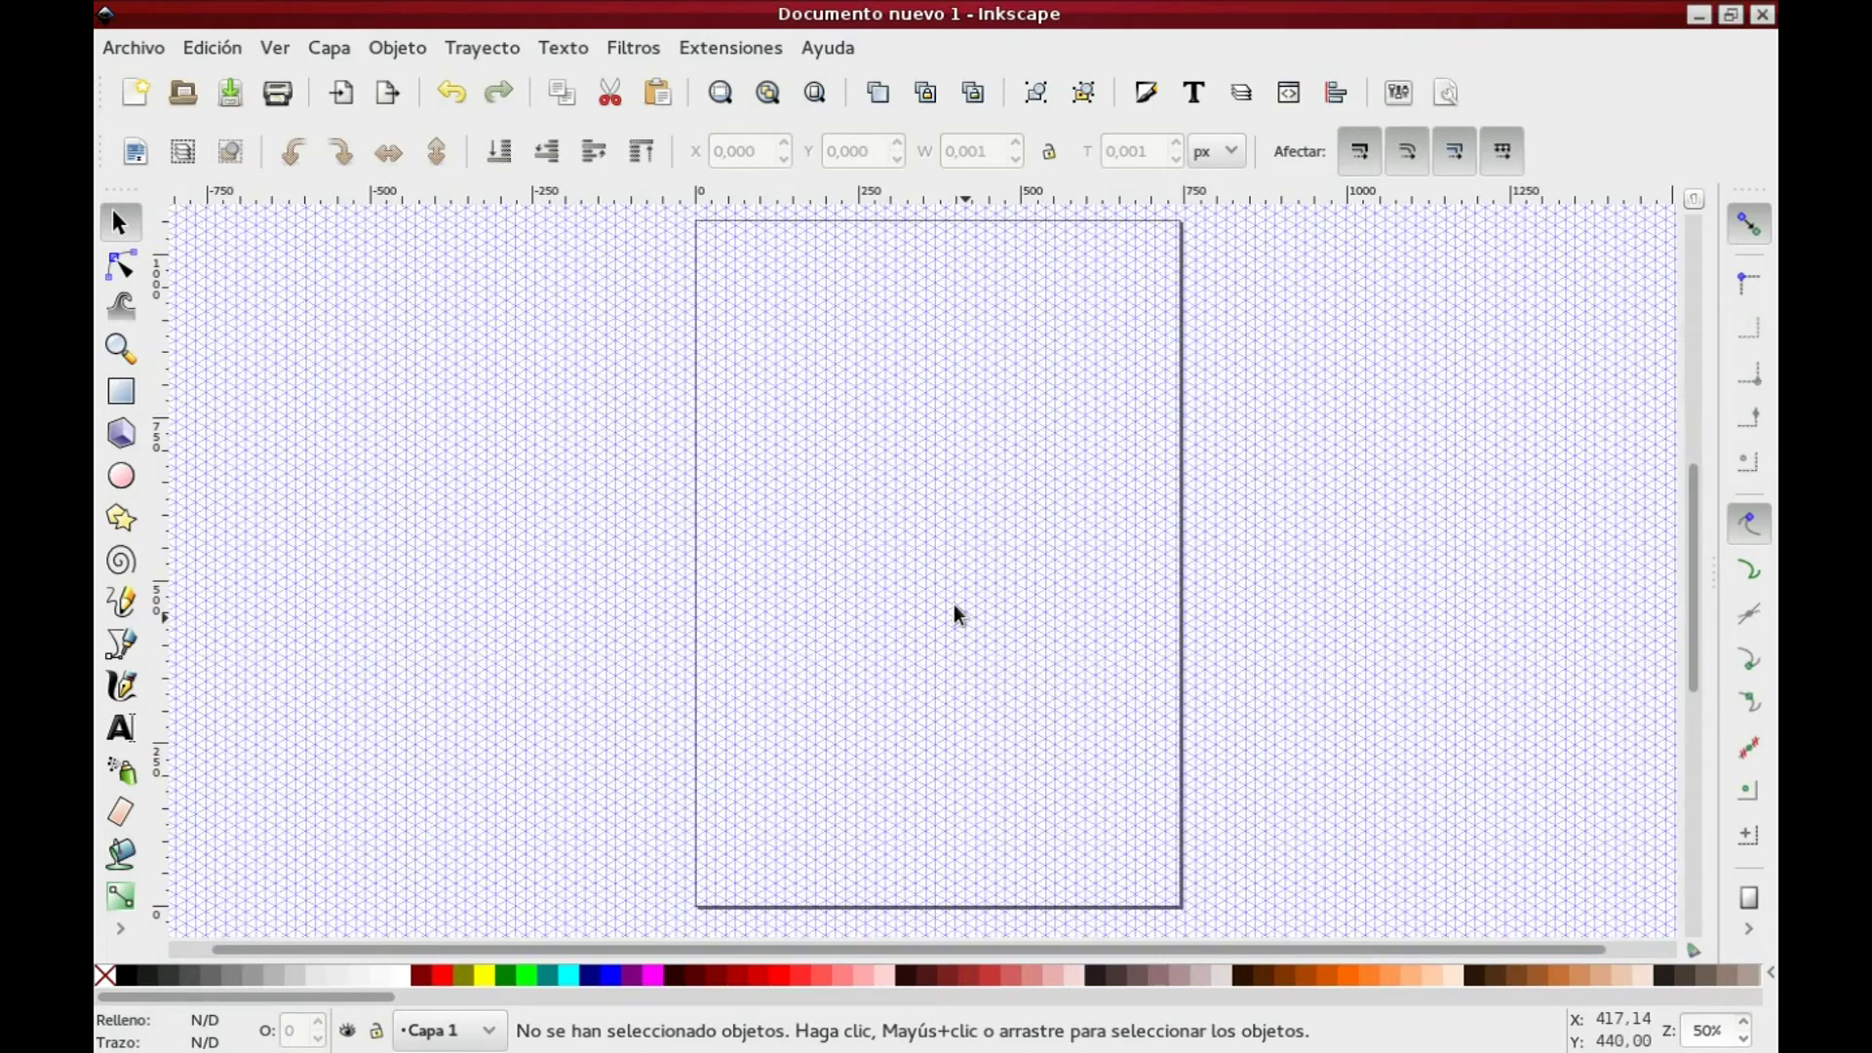
scroll(953, 605, up, 5)
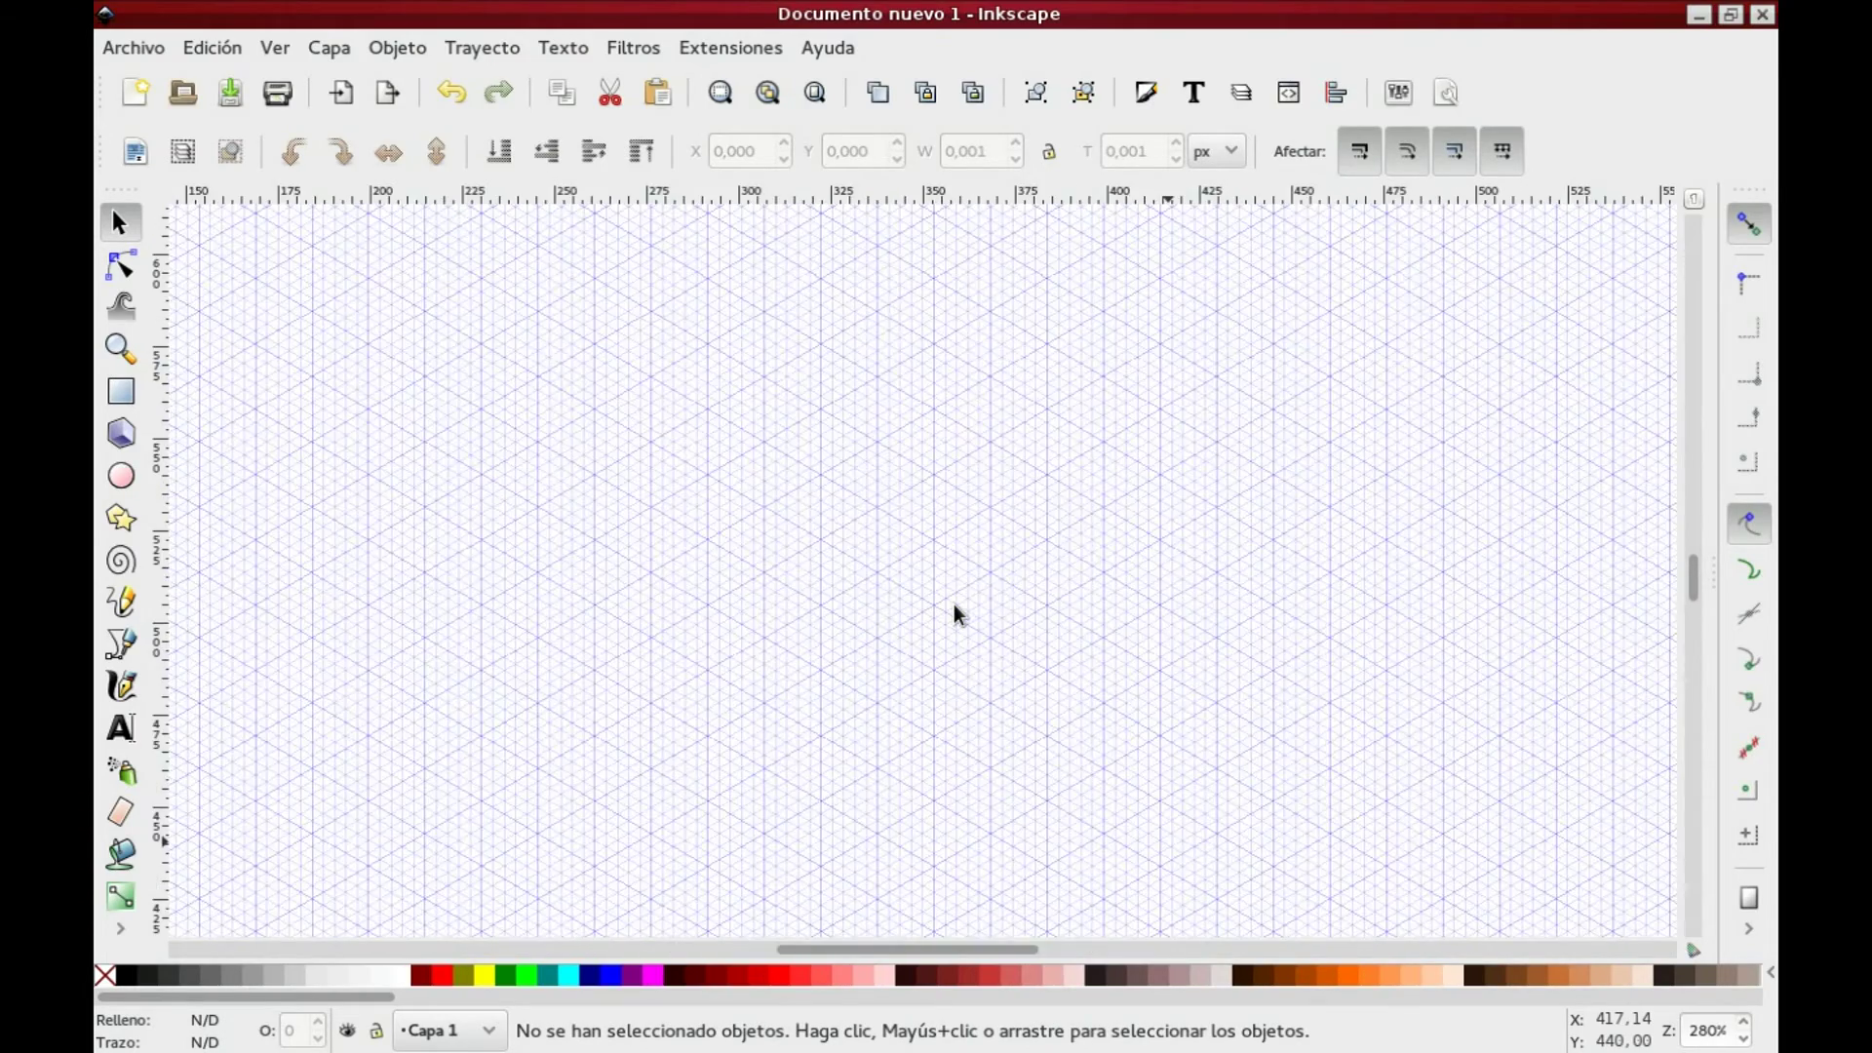
scroll(953, 604, up, 5)
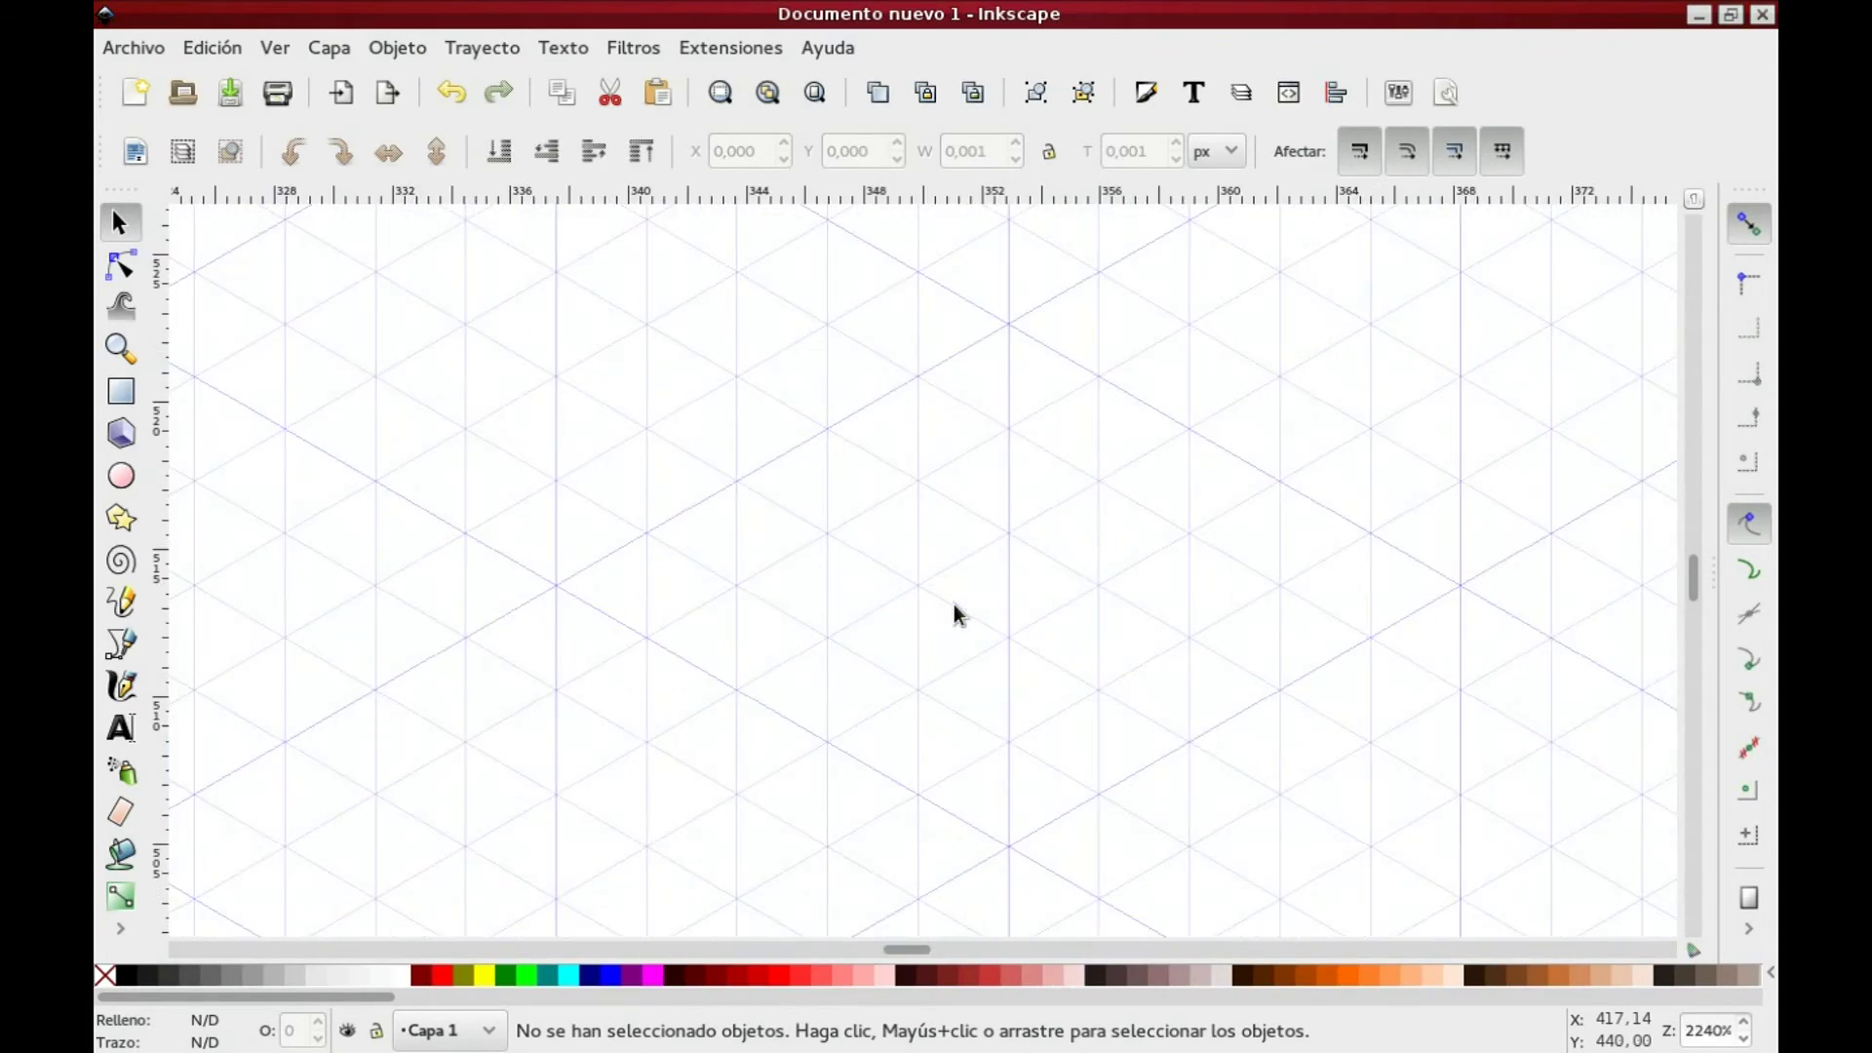
scroll(953, 604, down, 5)
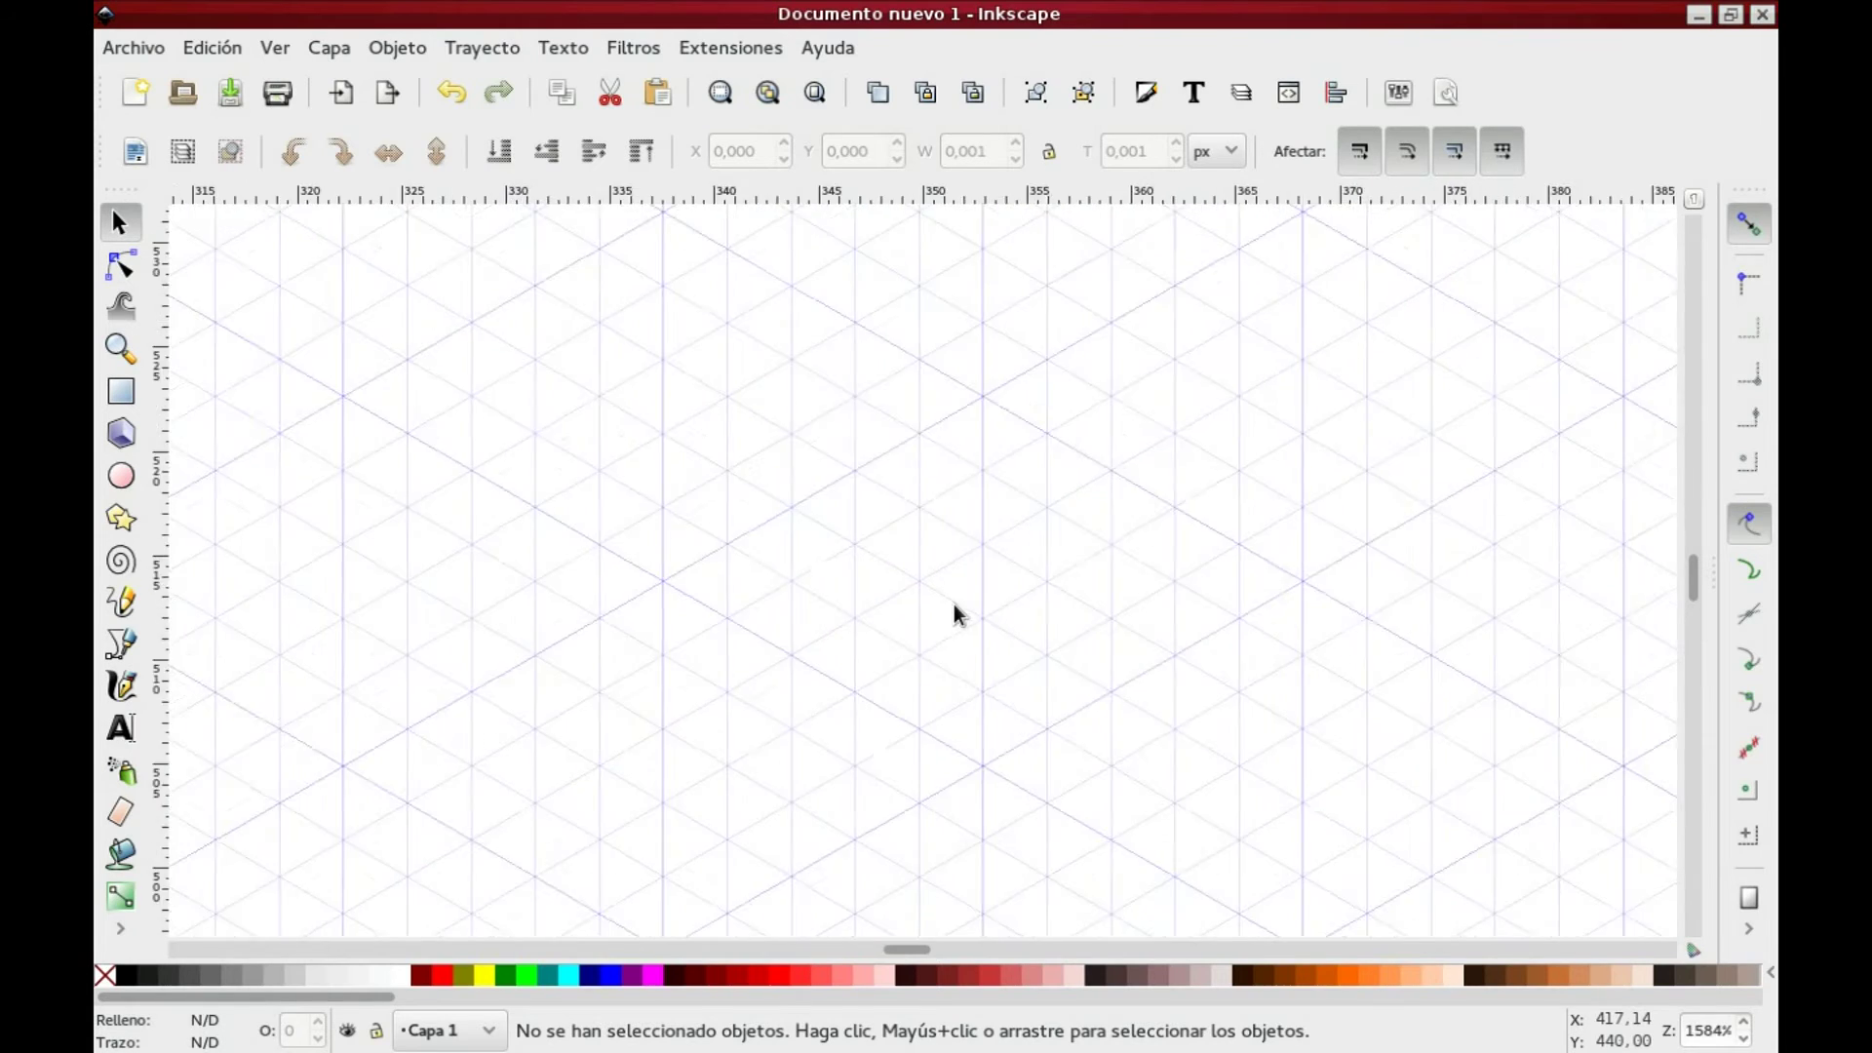
scroll(953, 605, down, 3)
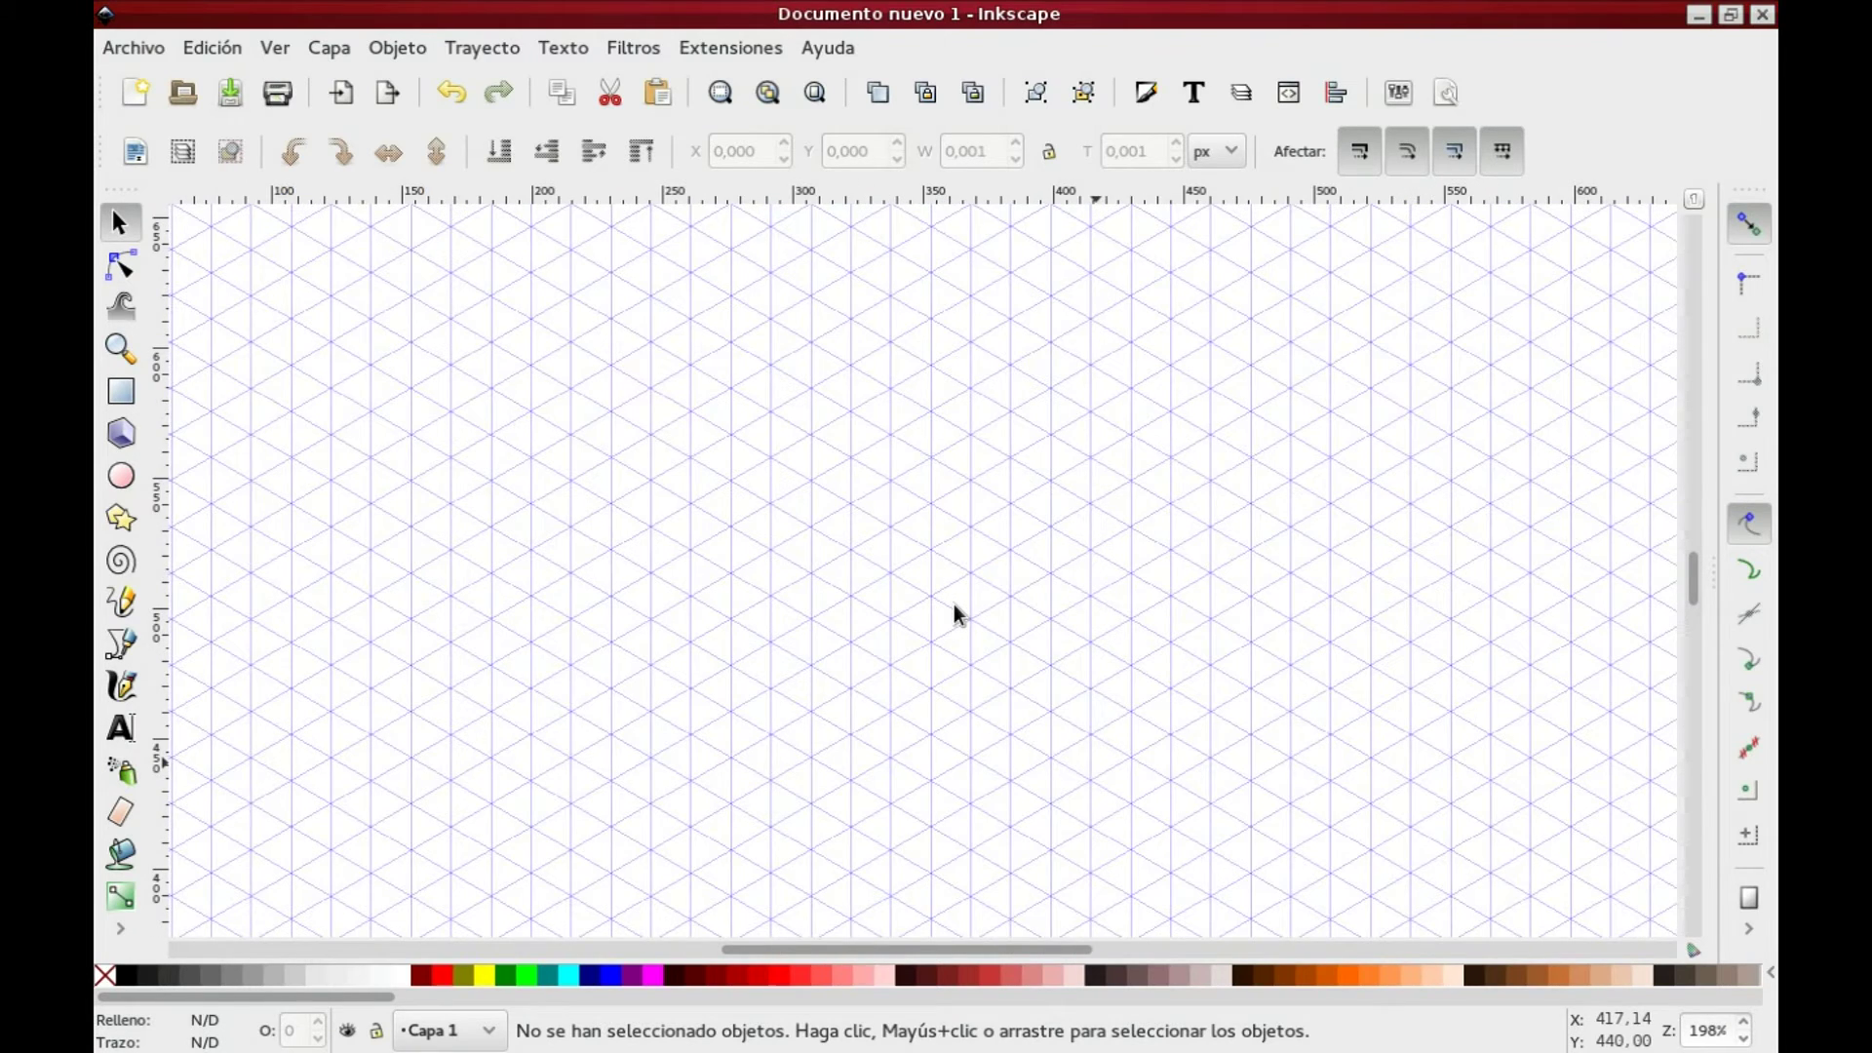
scroll(953, 609, up, 2)
click(121, 644)
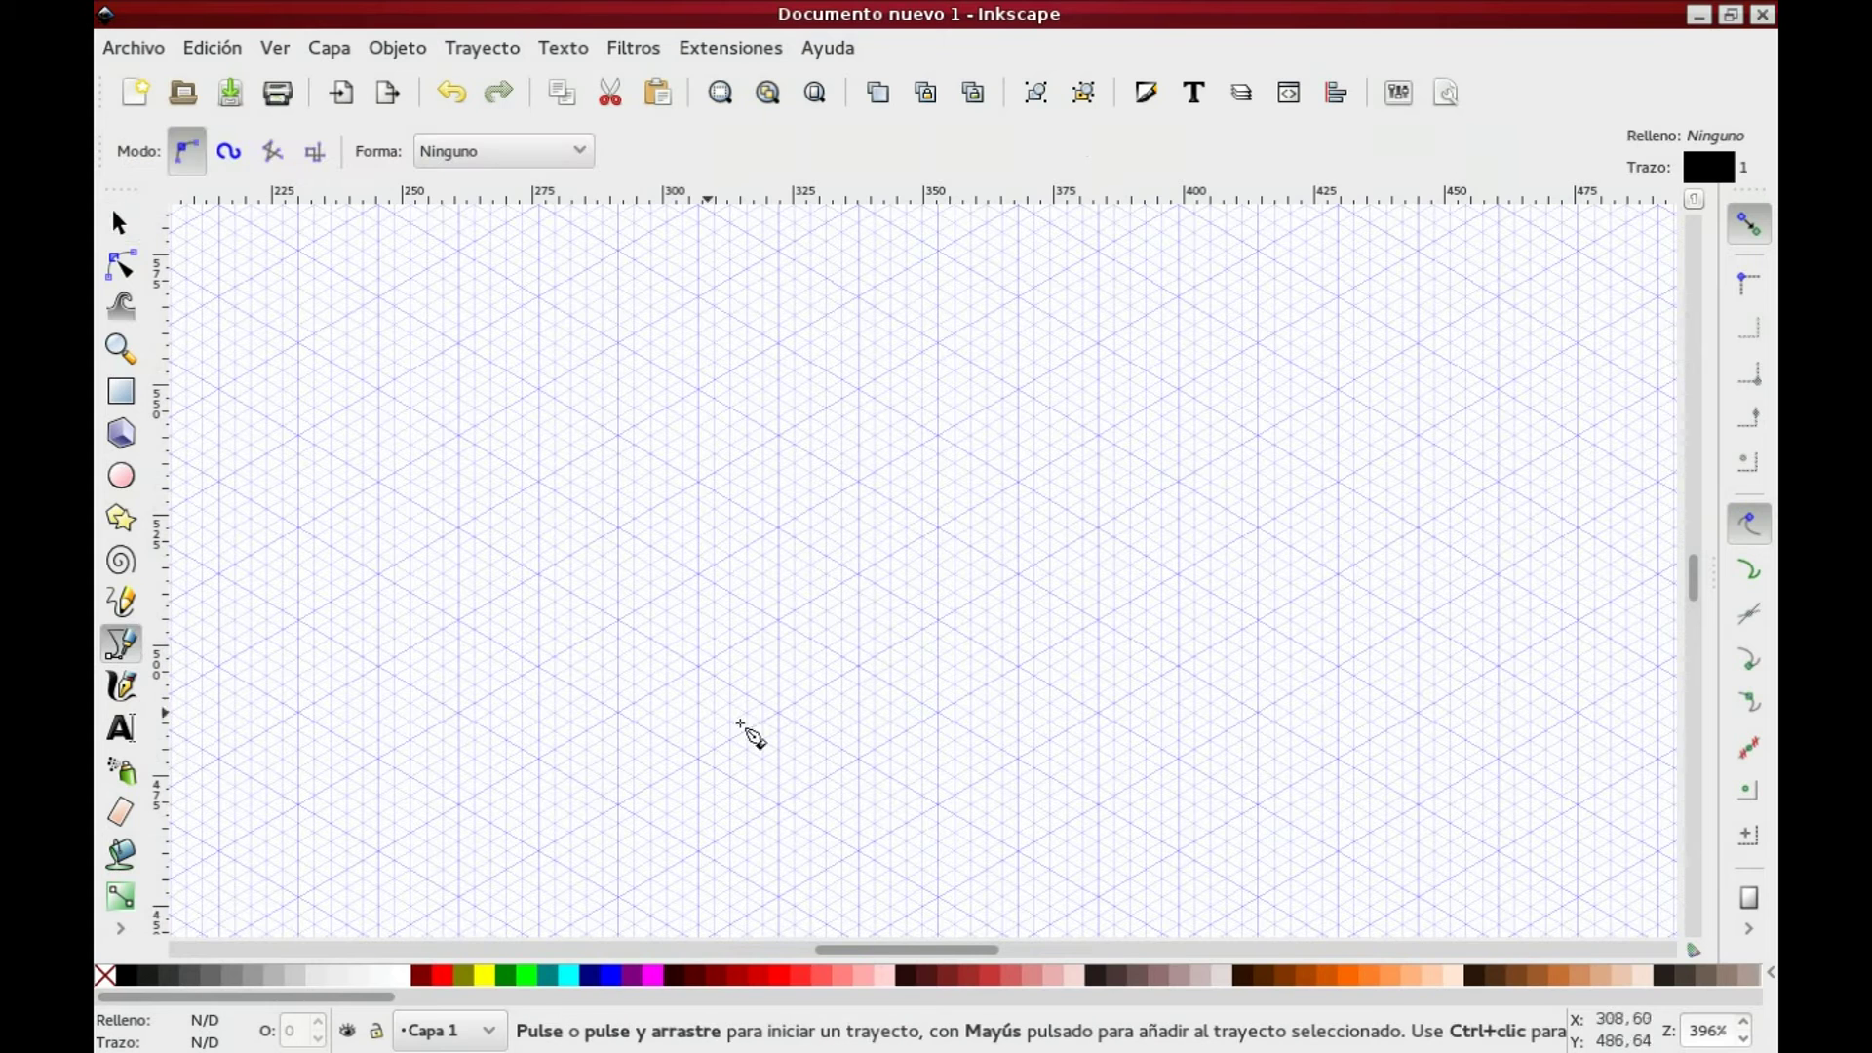
click(938, 804)
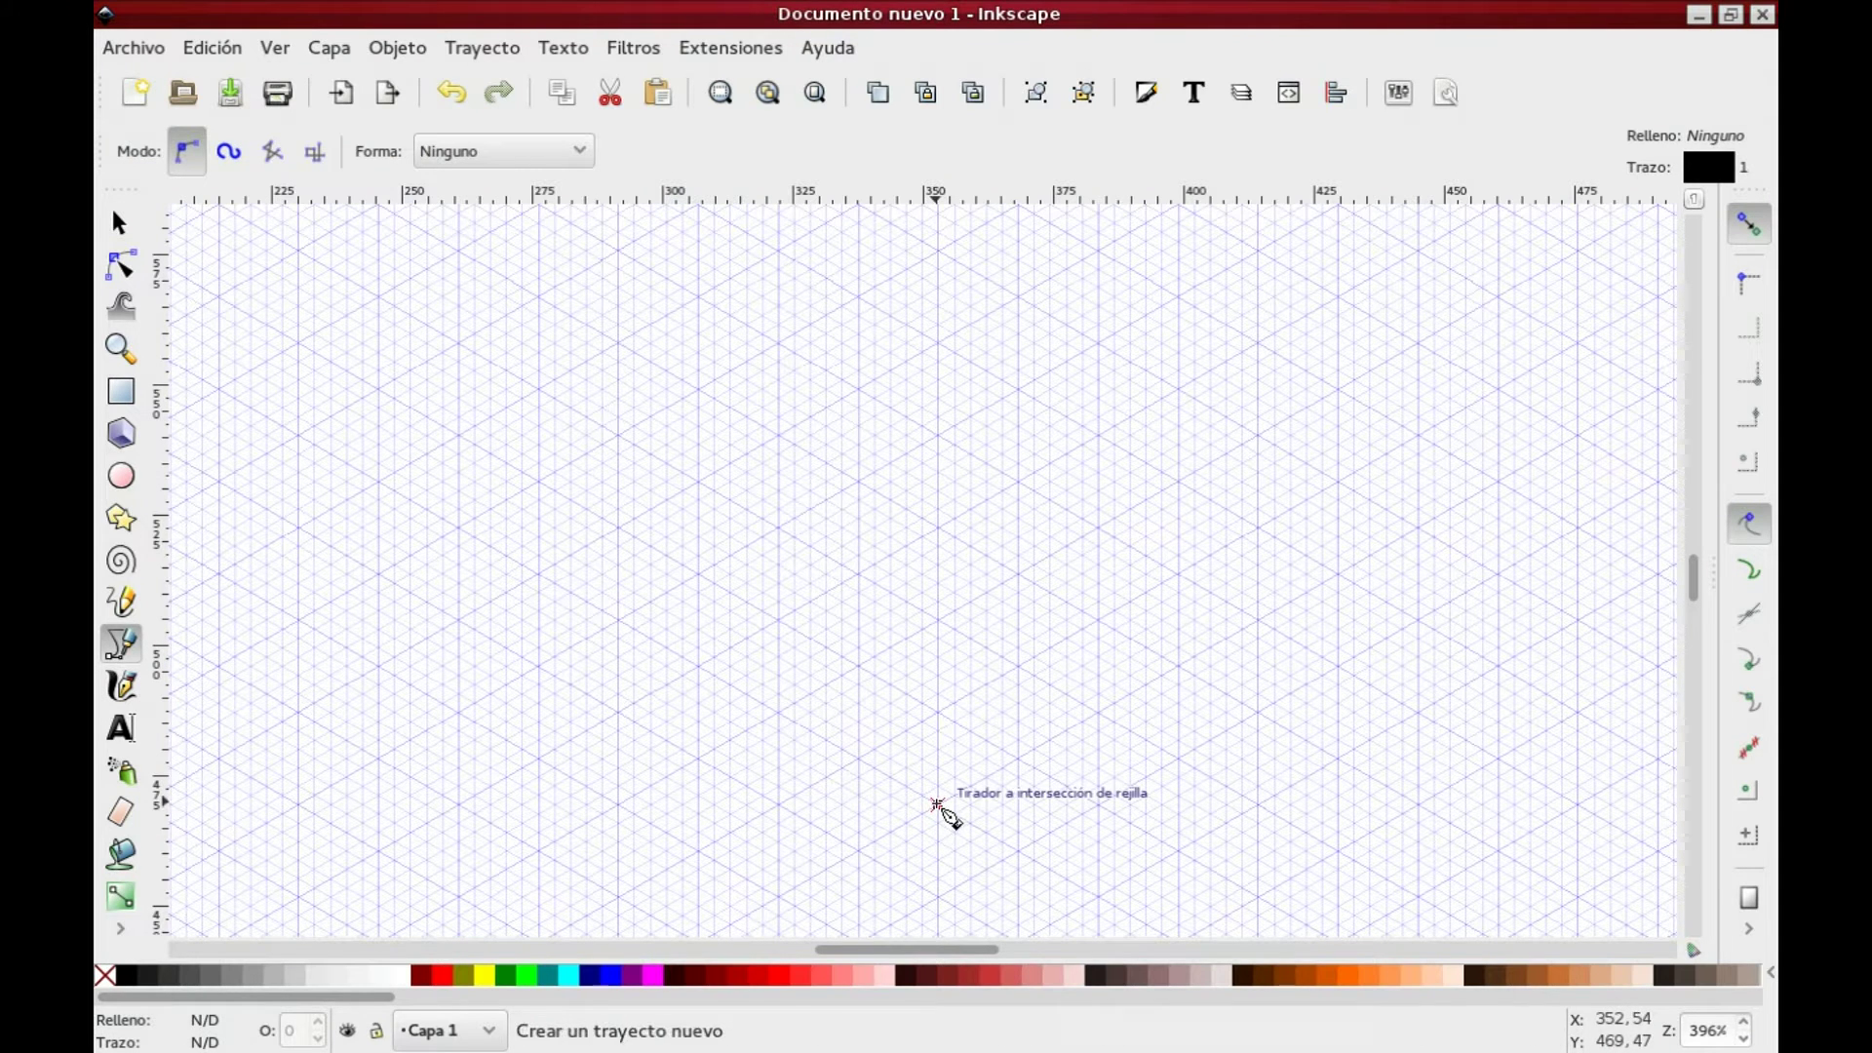
double_click(461, 528)
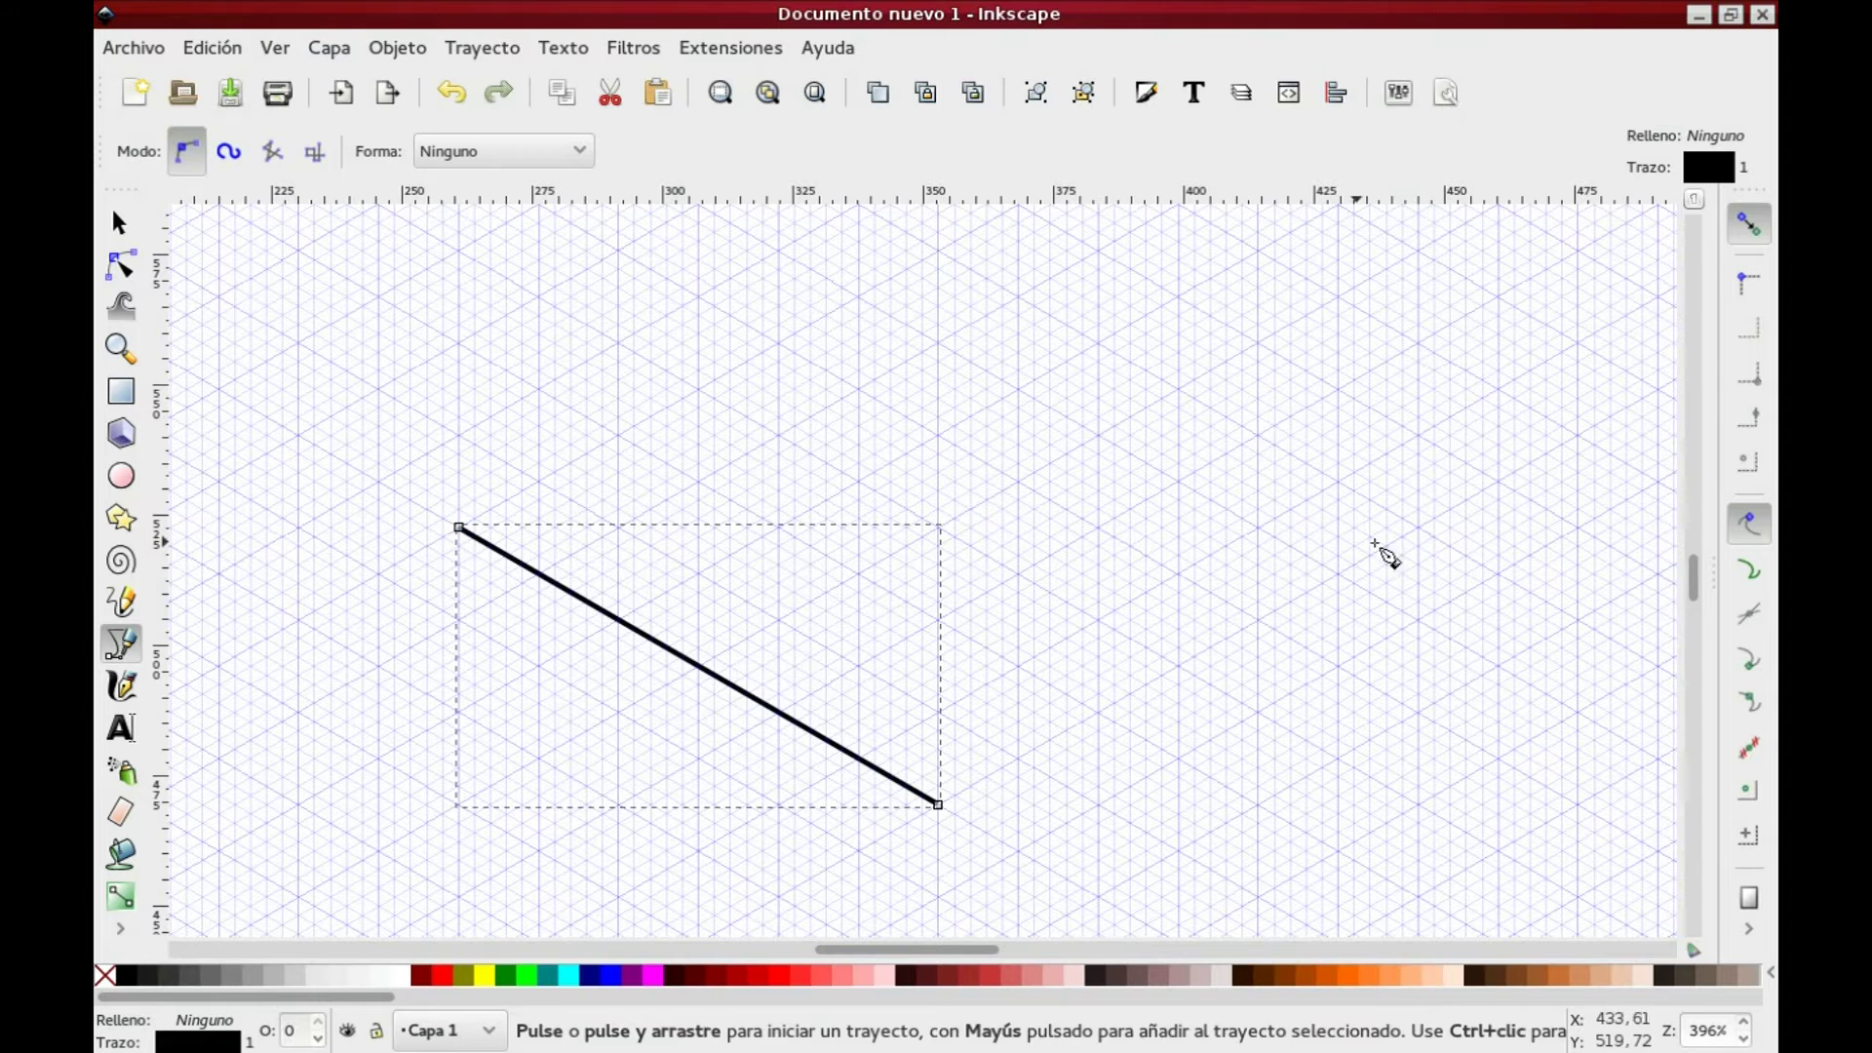
click(1418, 526)
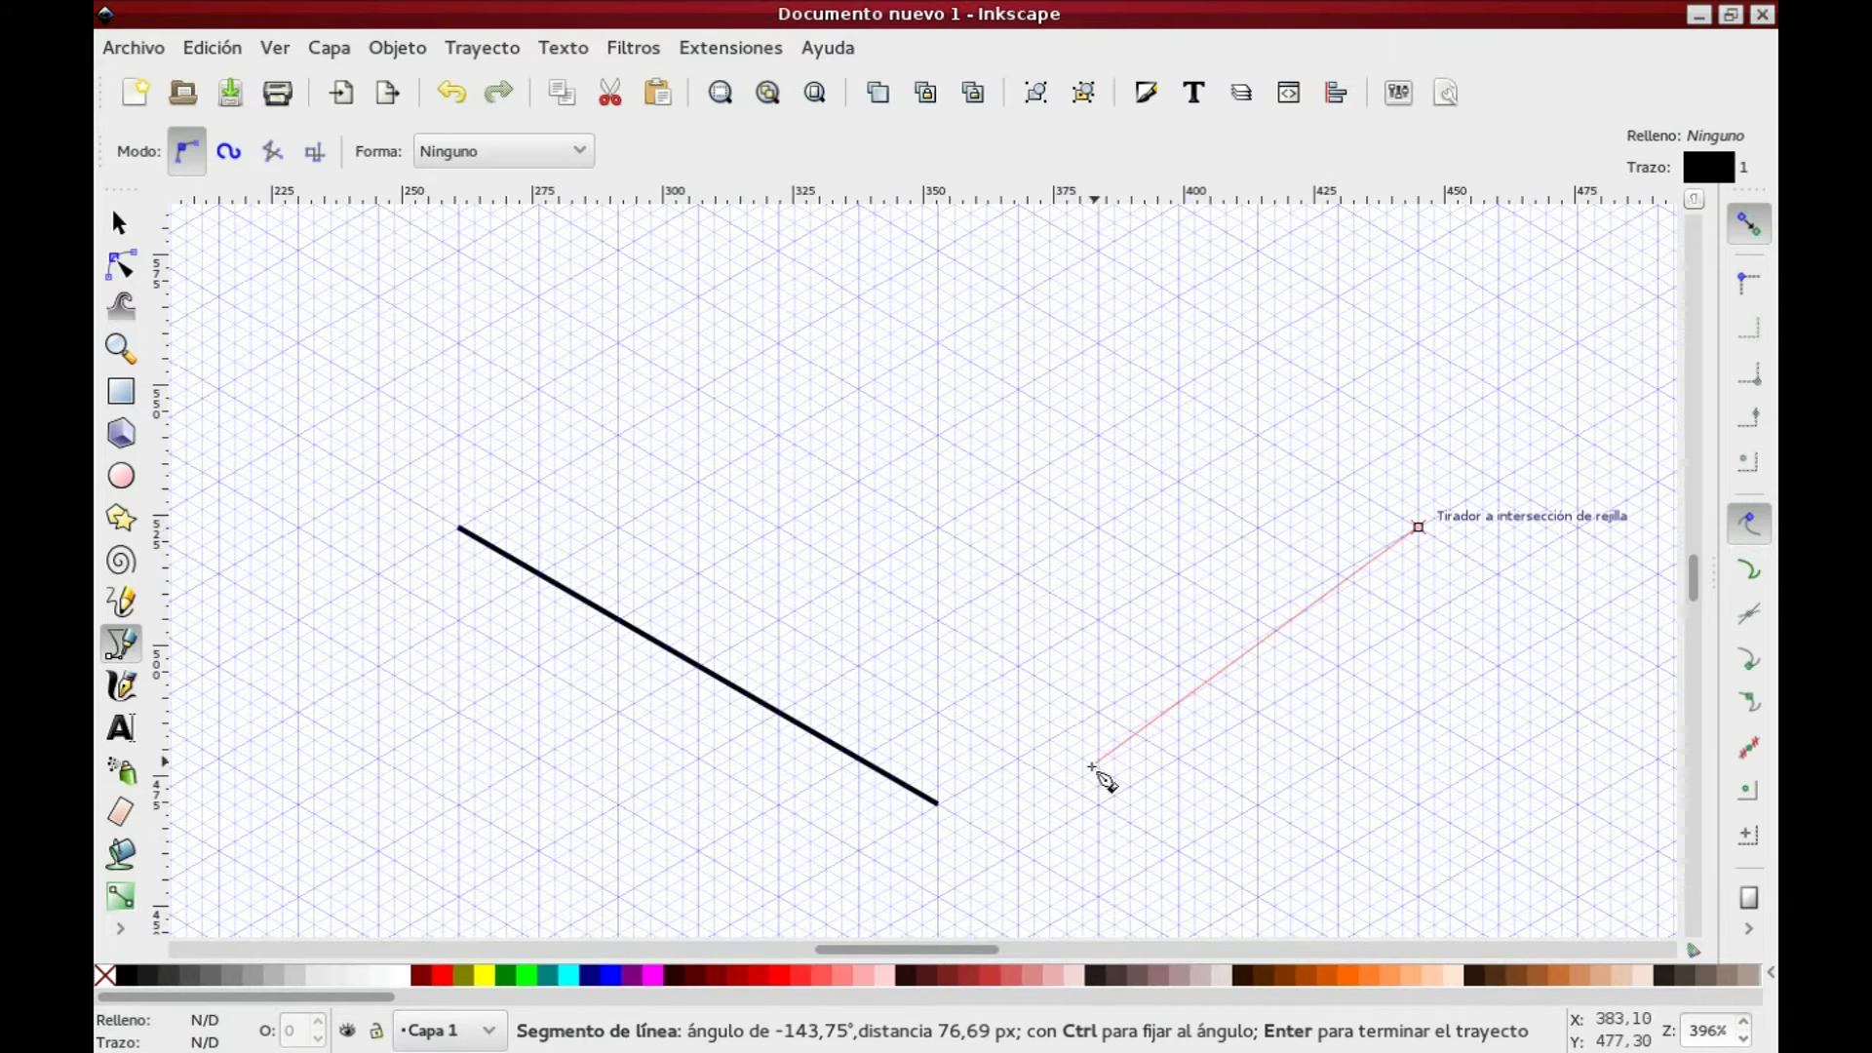
double_click(938, 804)
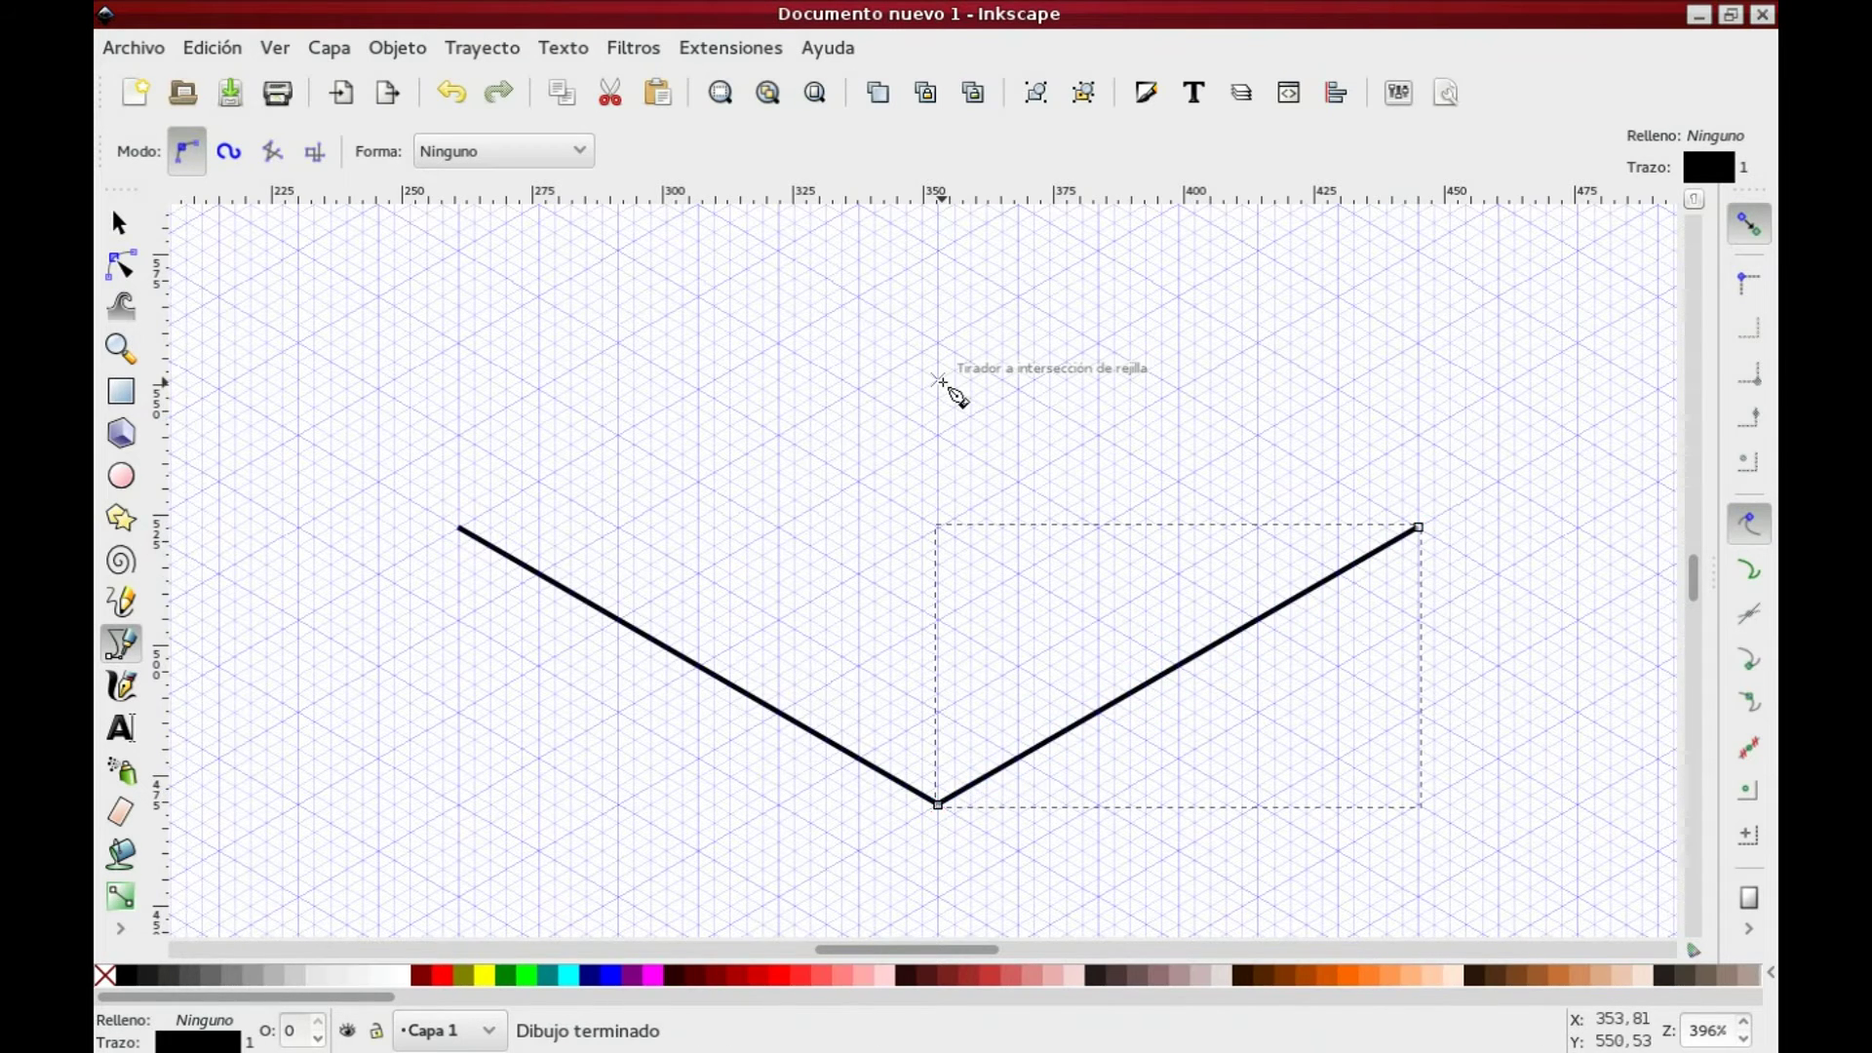
Step: Draw a vertical line rising straight up from the V's vertex
scroll(952, 389, up, 2)
key(minus)
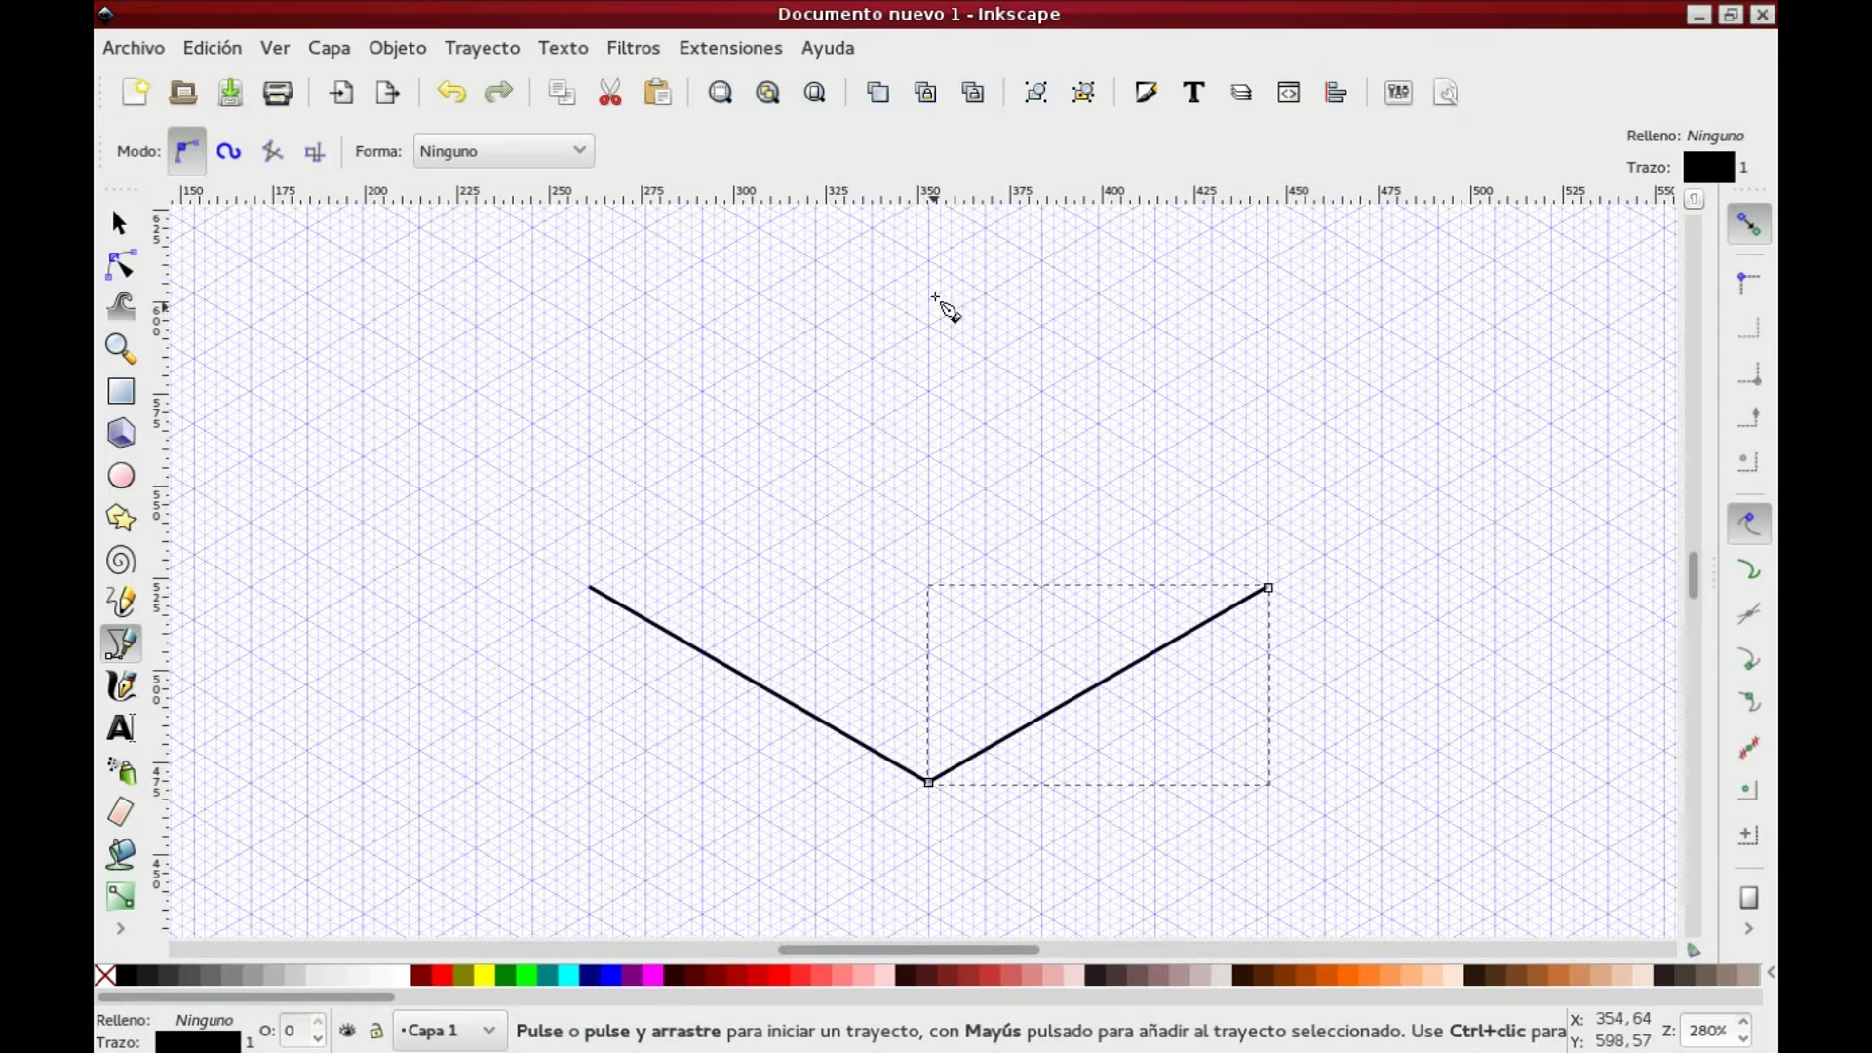
click(927, 261)
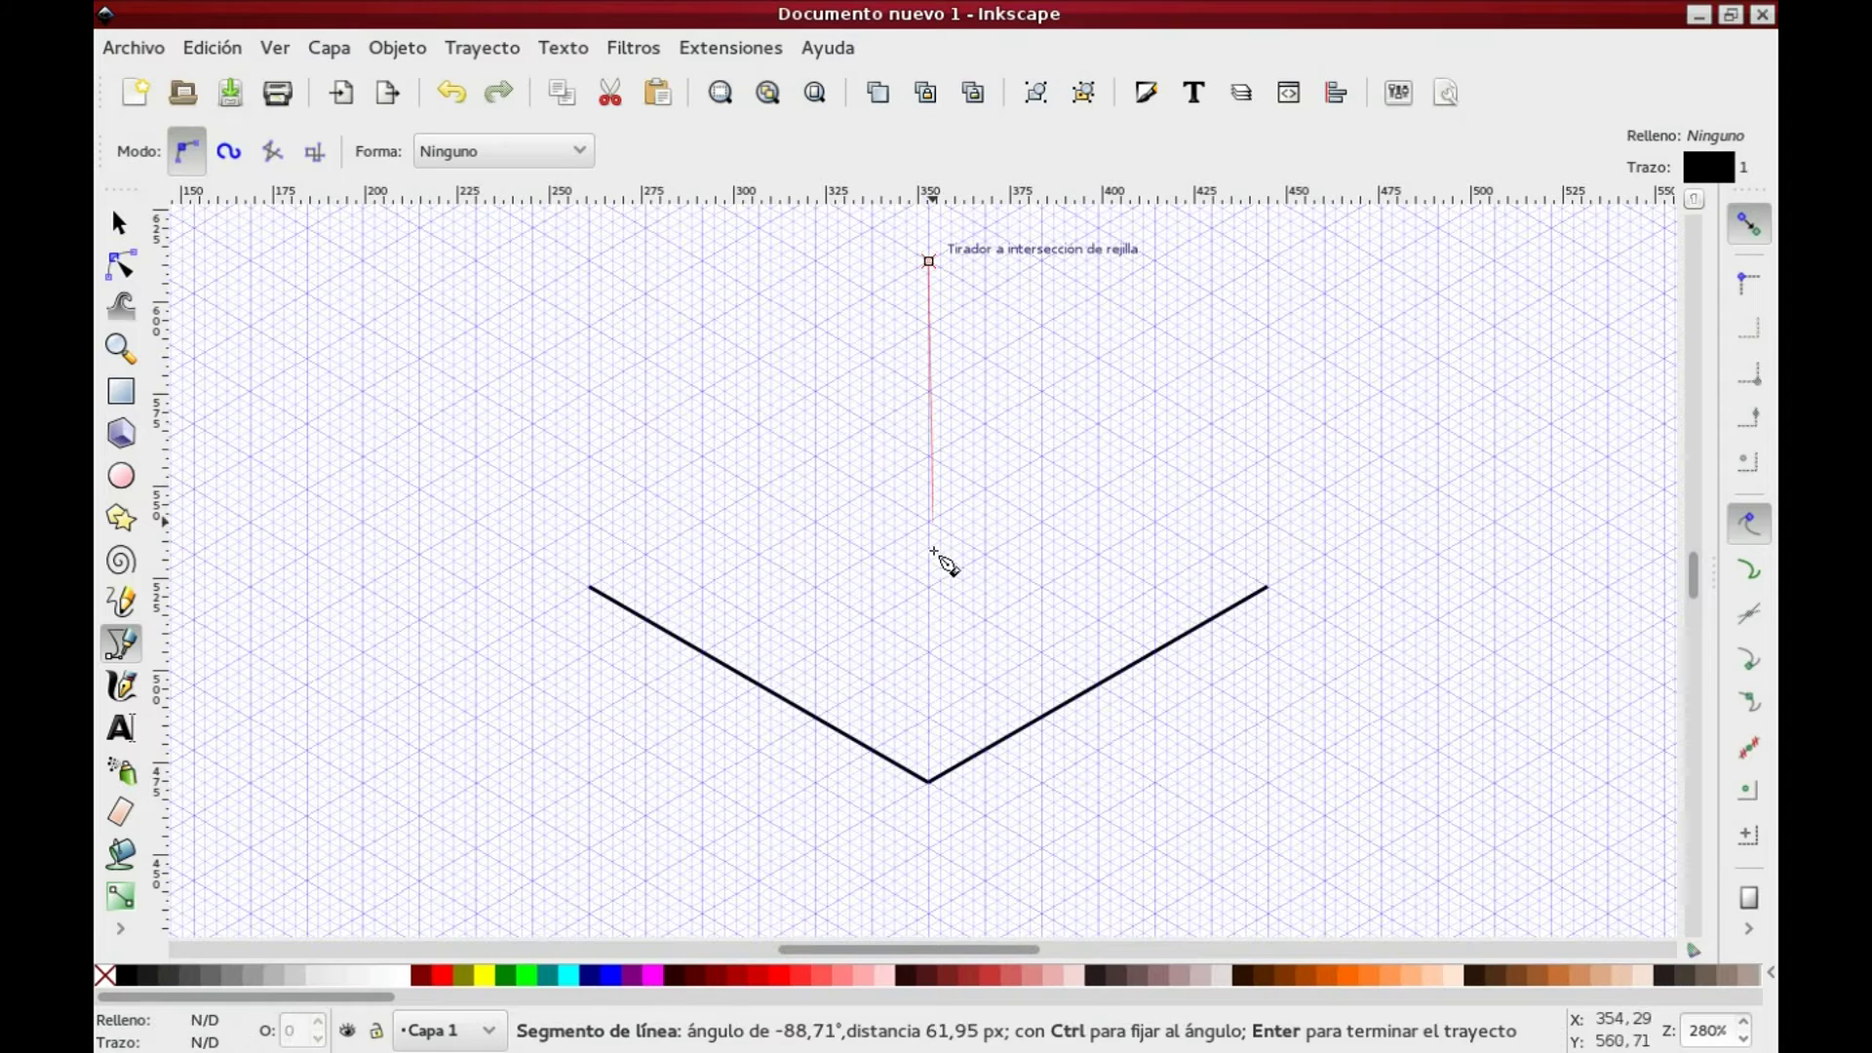
double_click(926, 781)
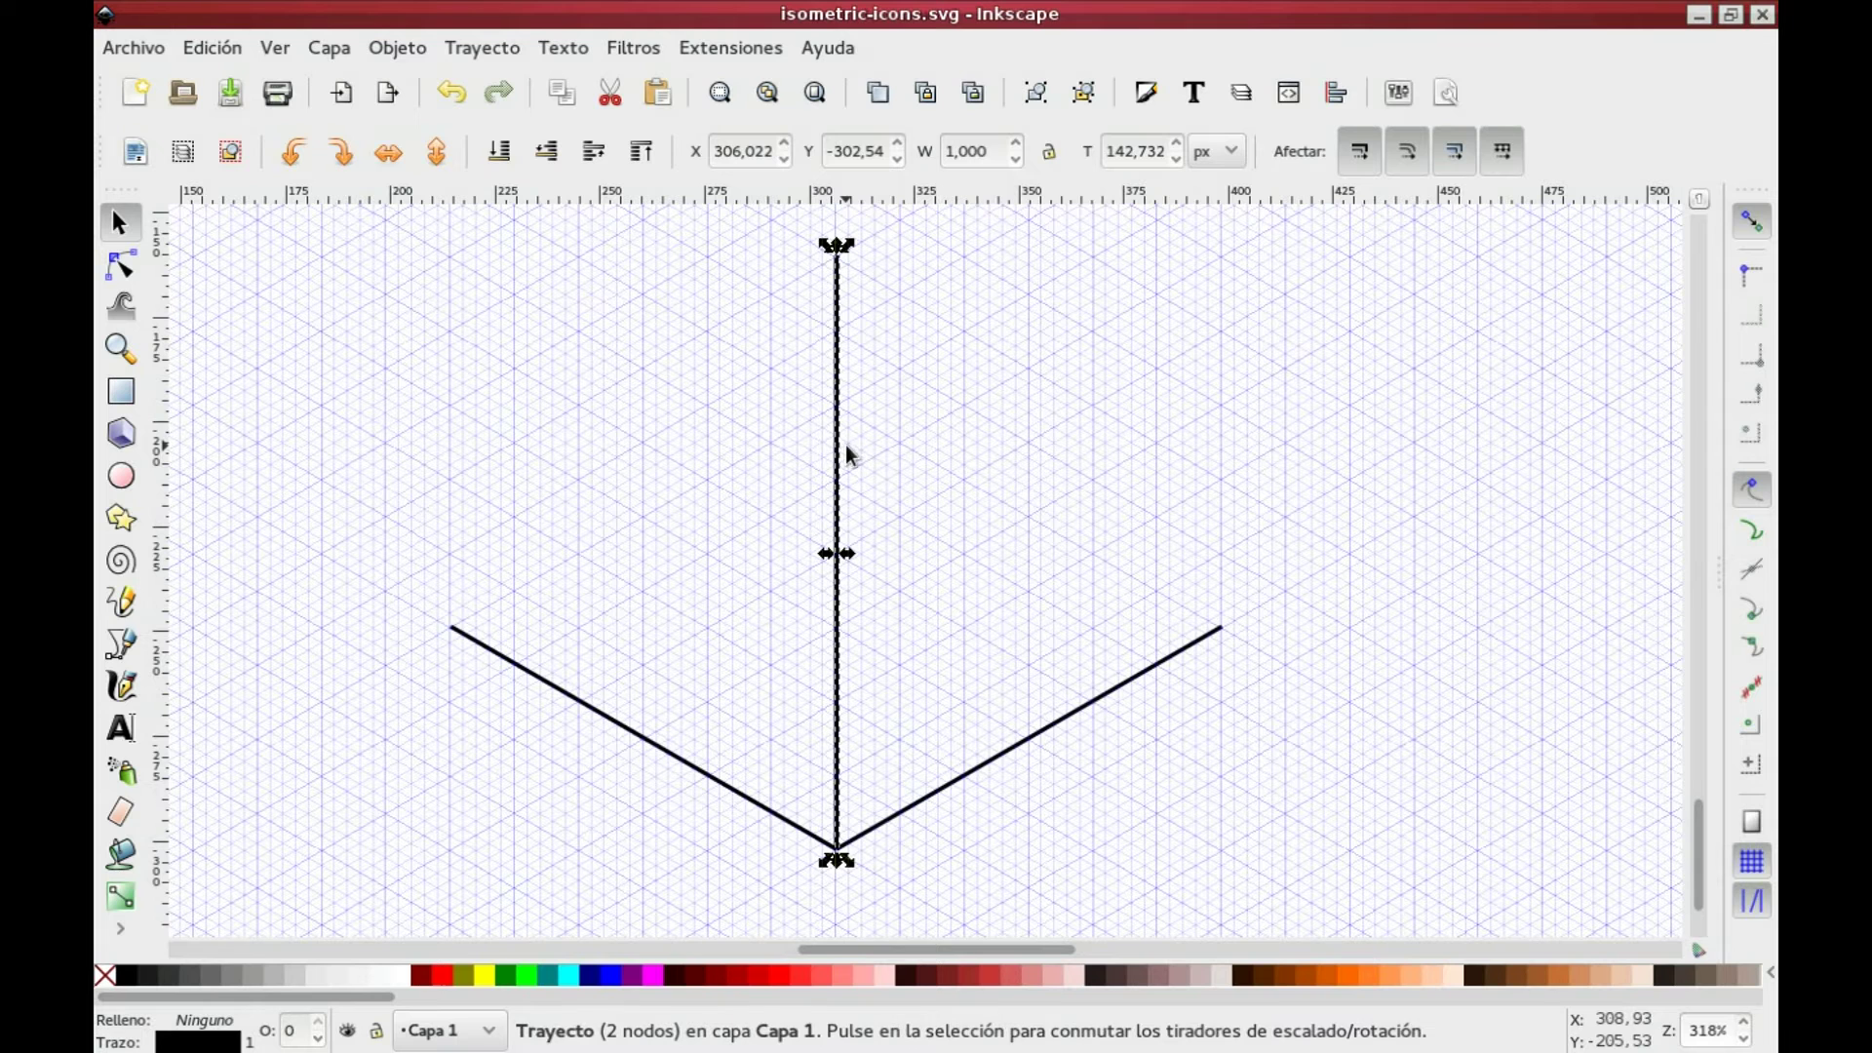
Step: Nudge the vertical line right and draw the closed right face outline from the bottom vertex
drag(845, 446, 909, 410)
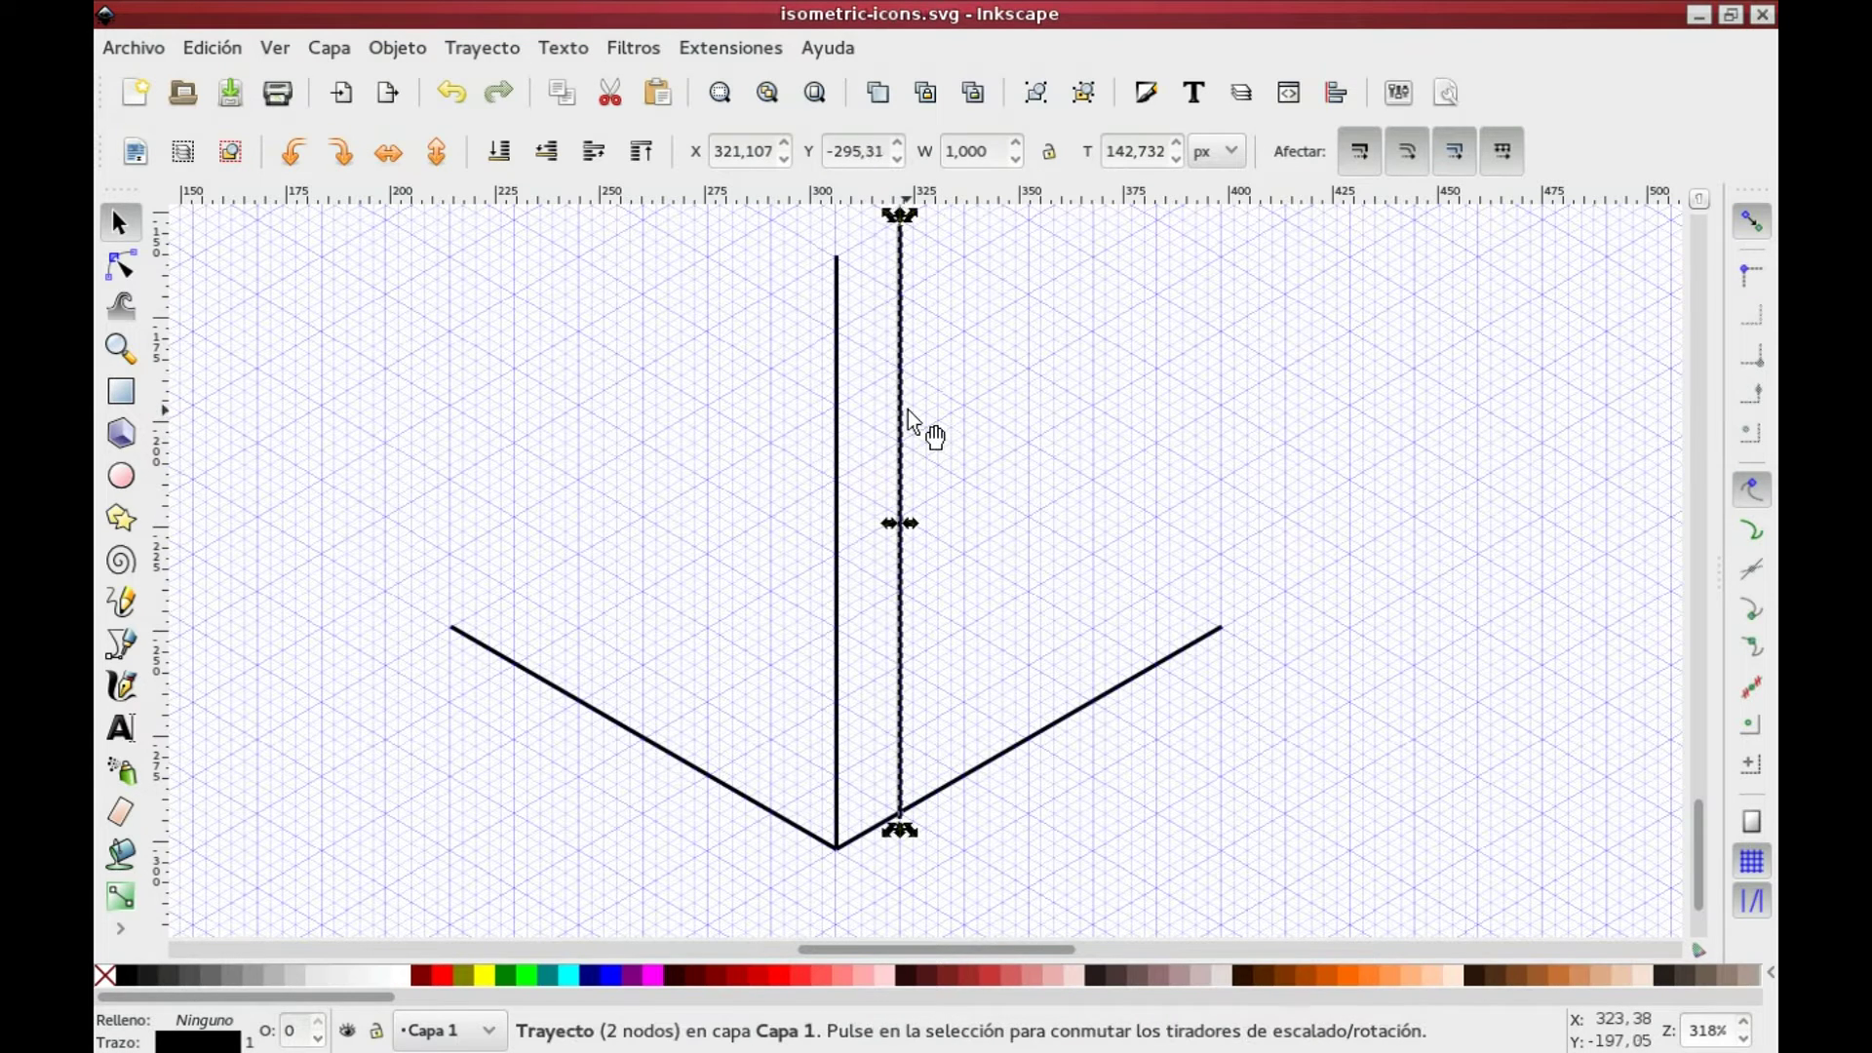
click(667, 472)
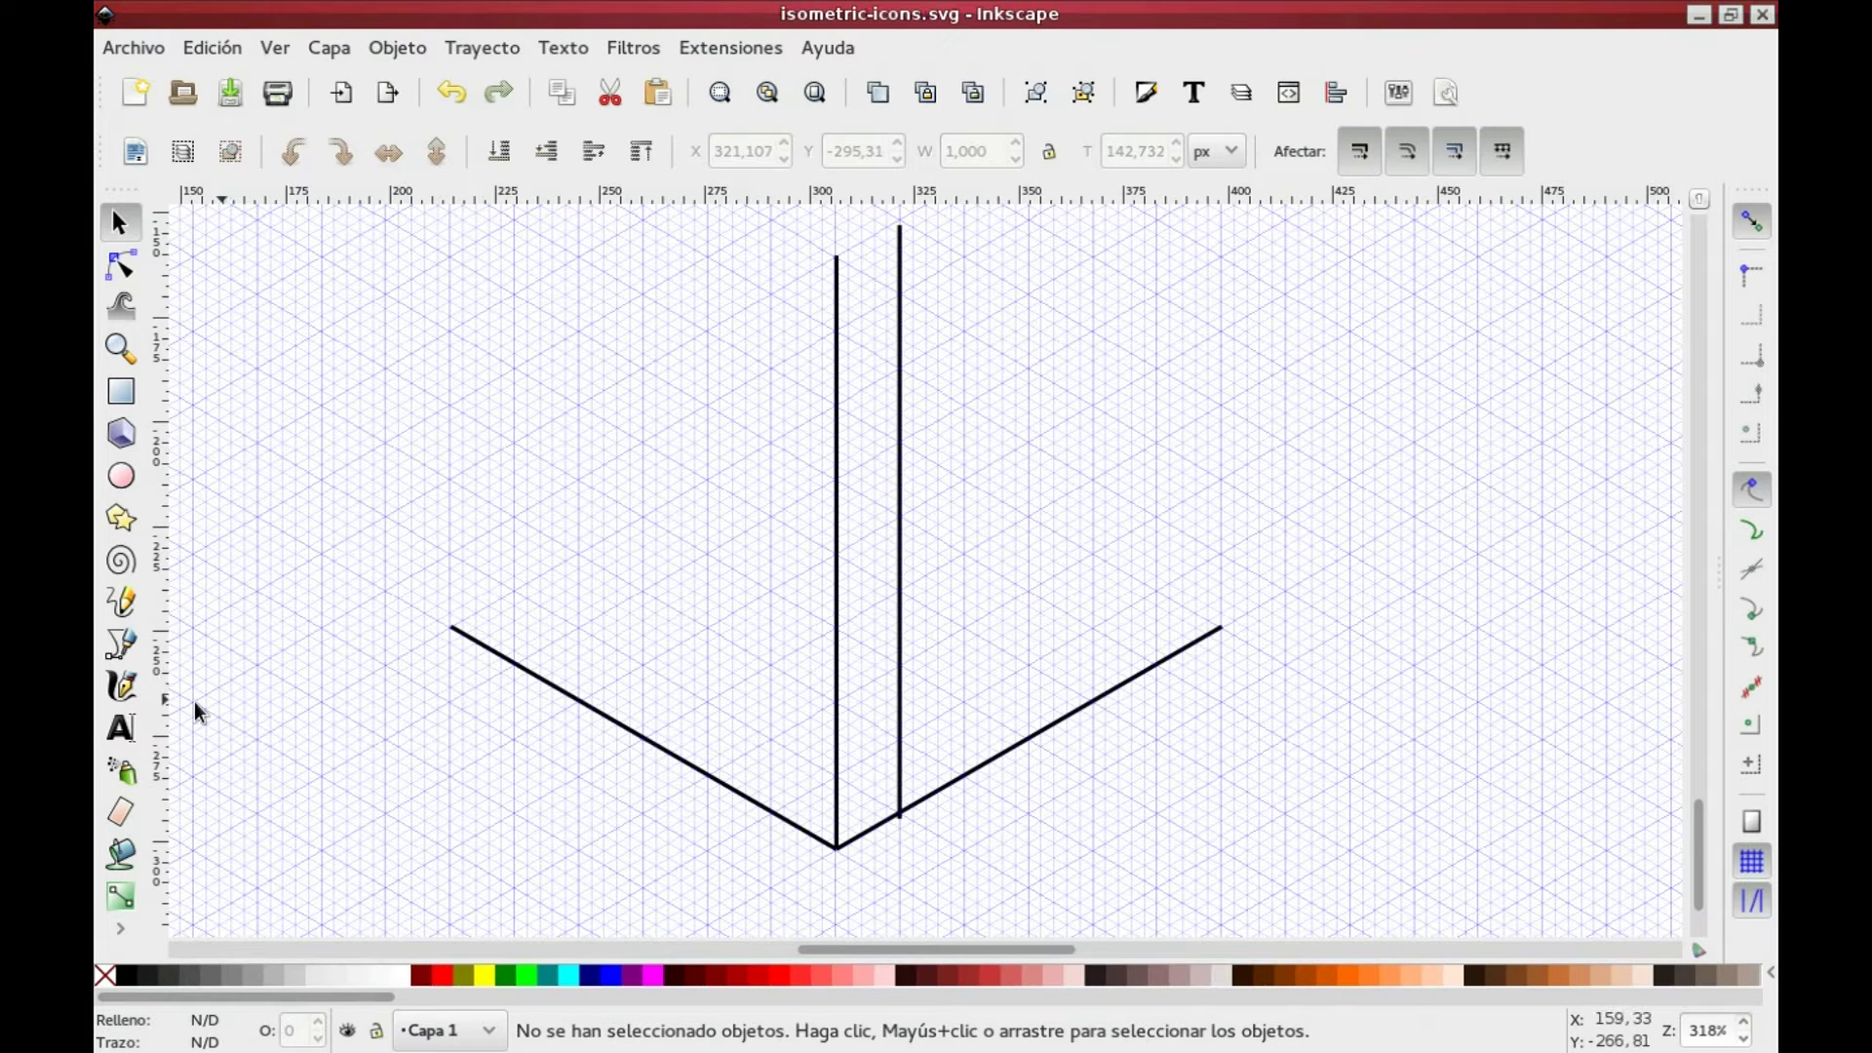
click(120, 645)
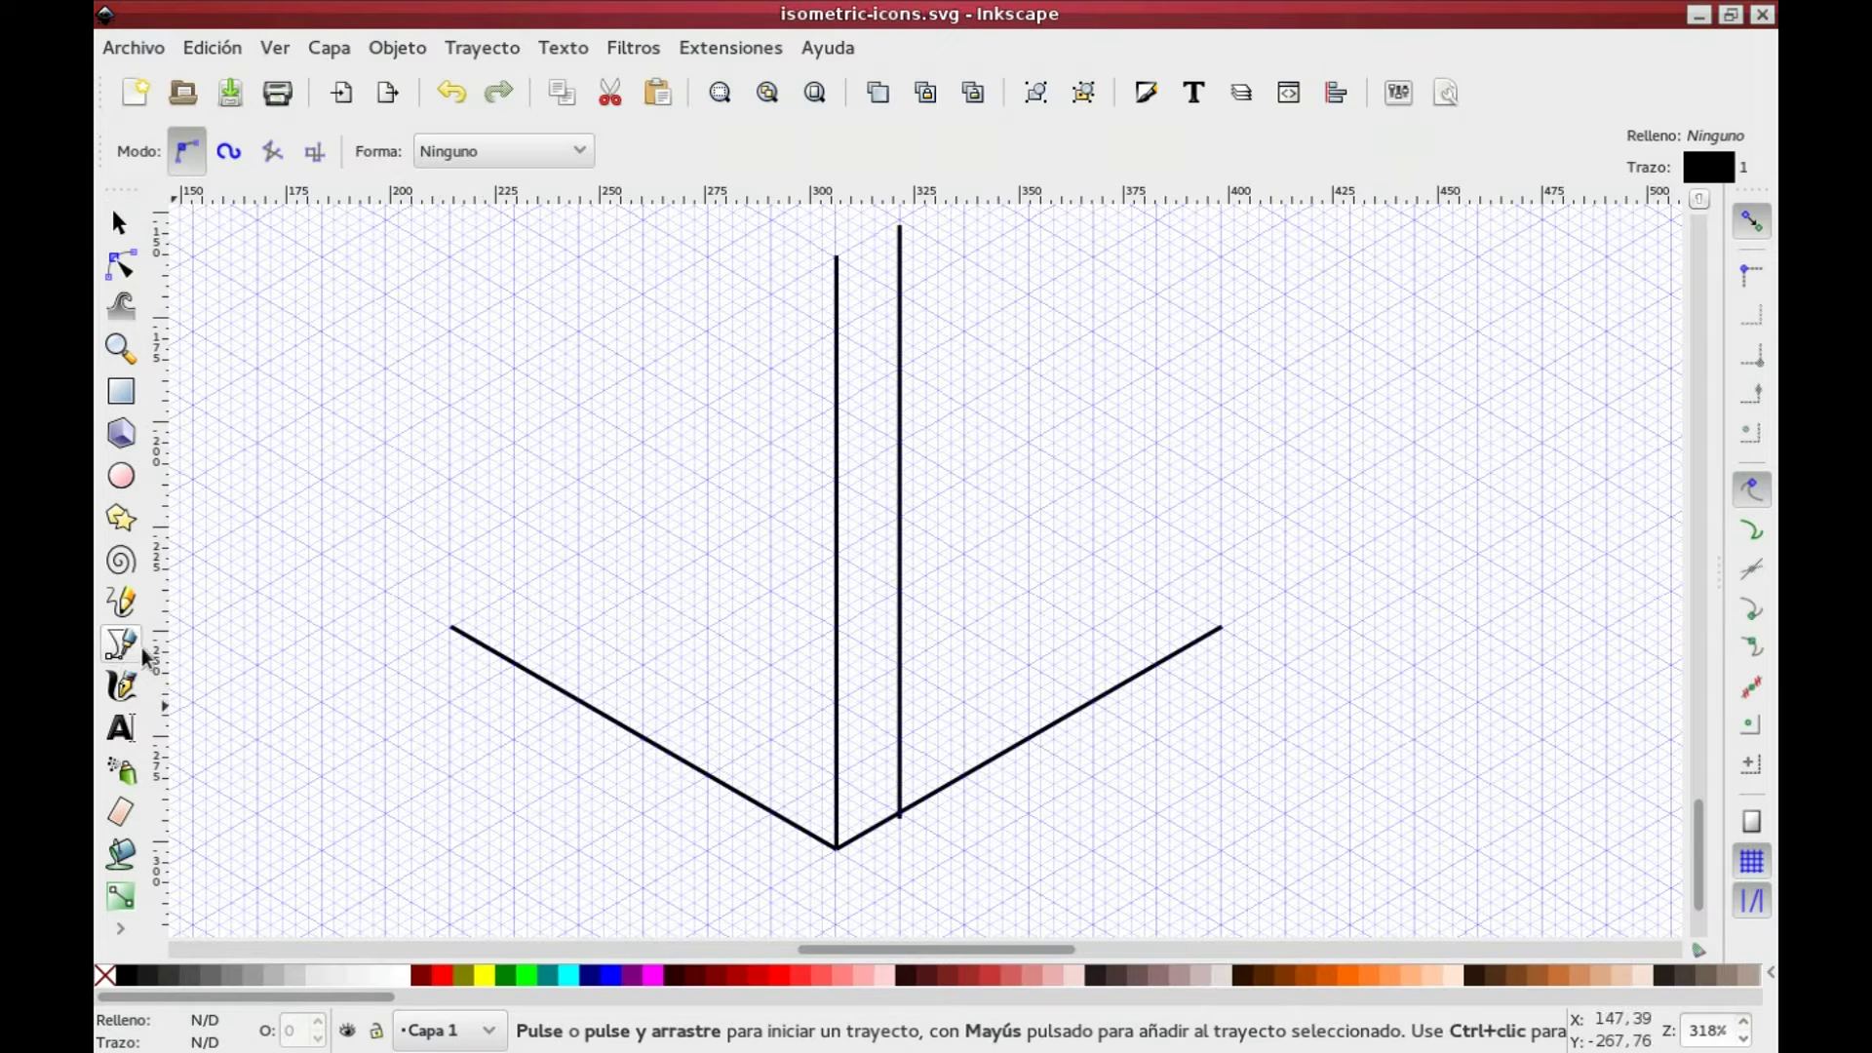
click(835, 844)
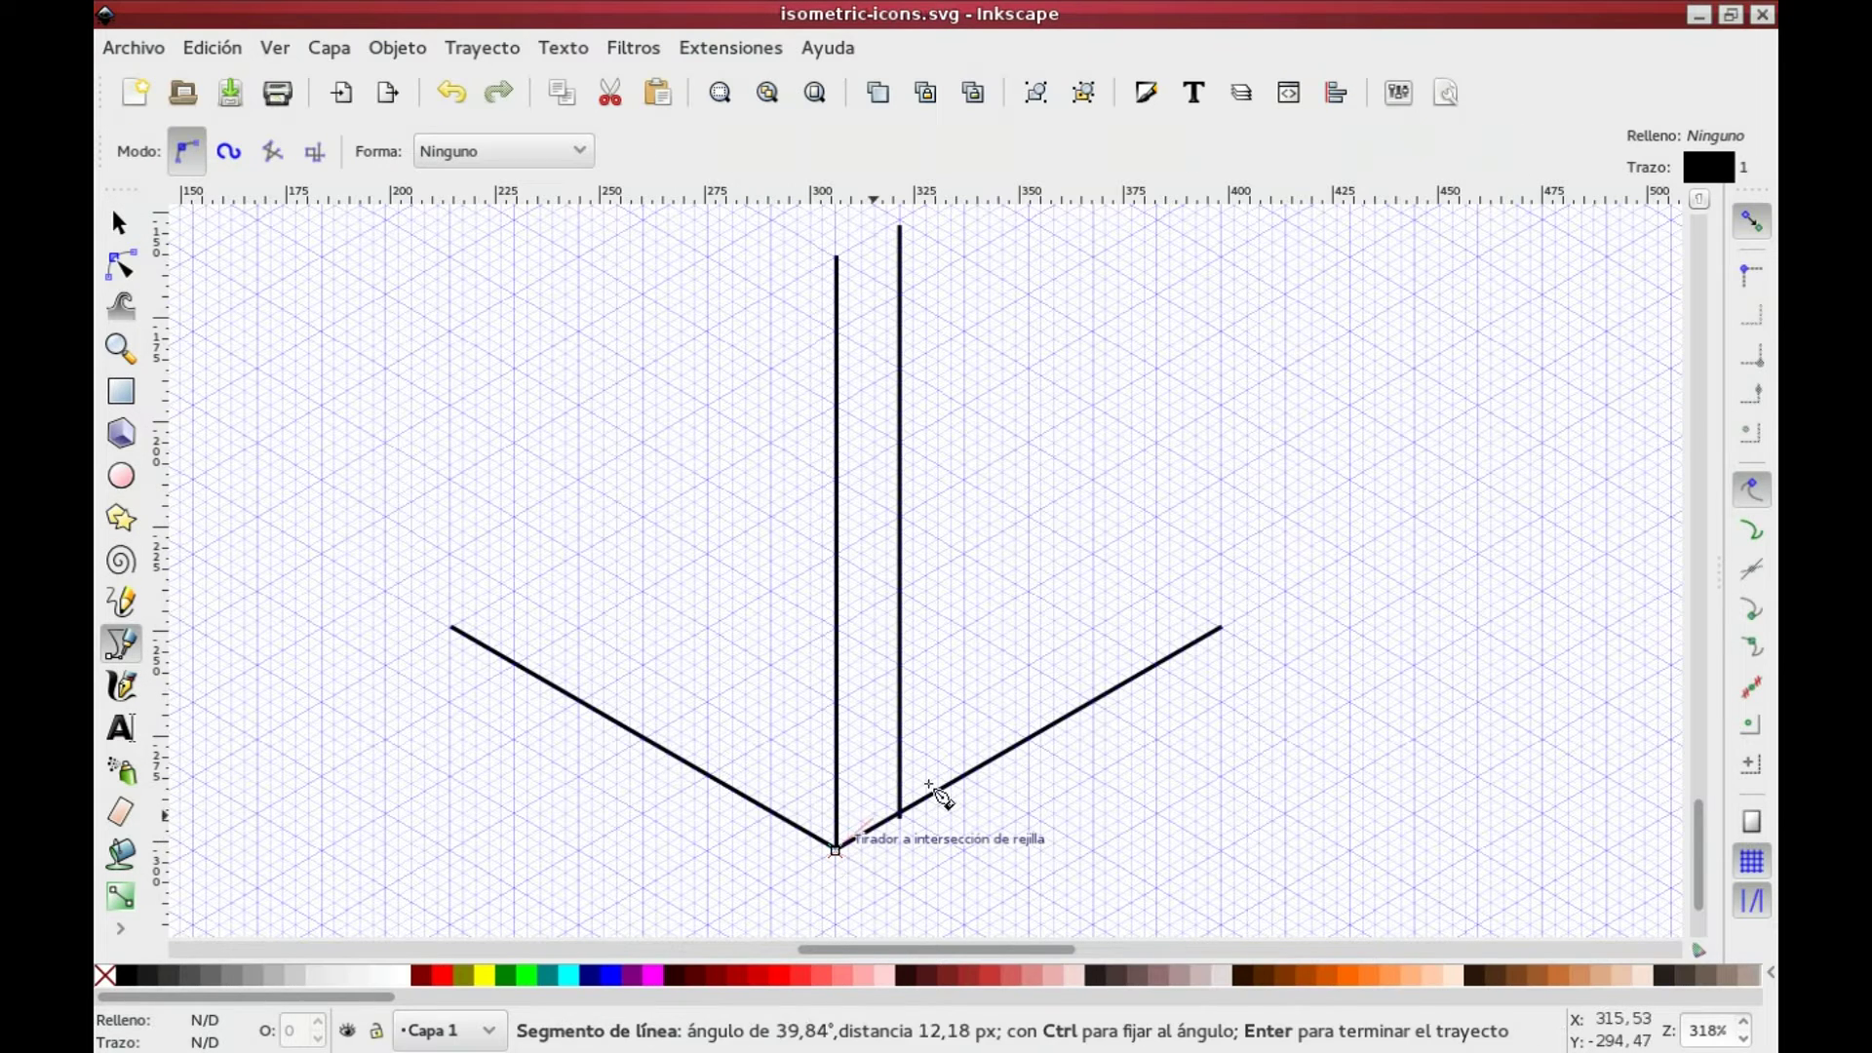
click(1219, 629)
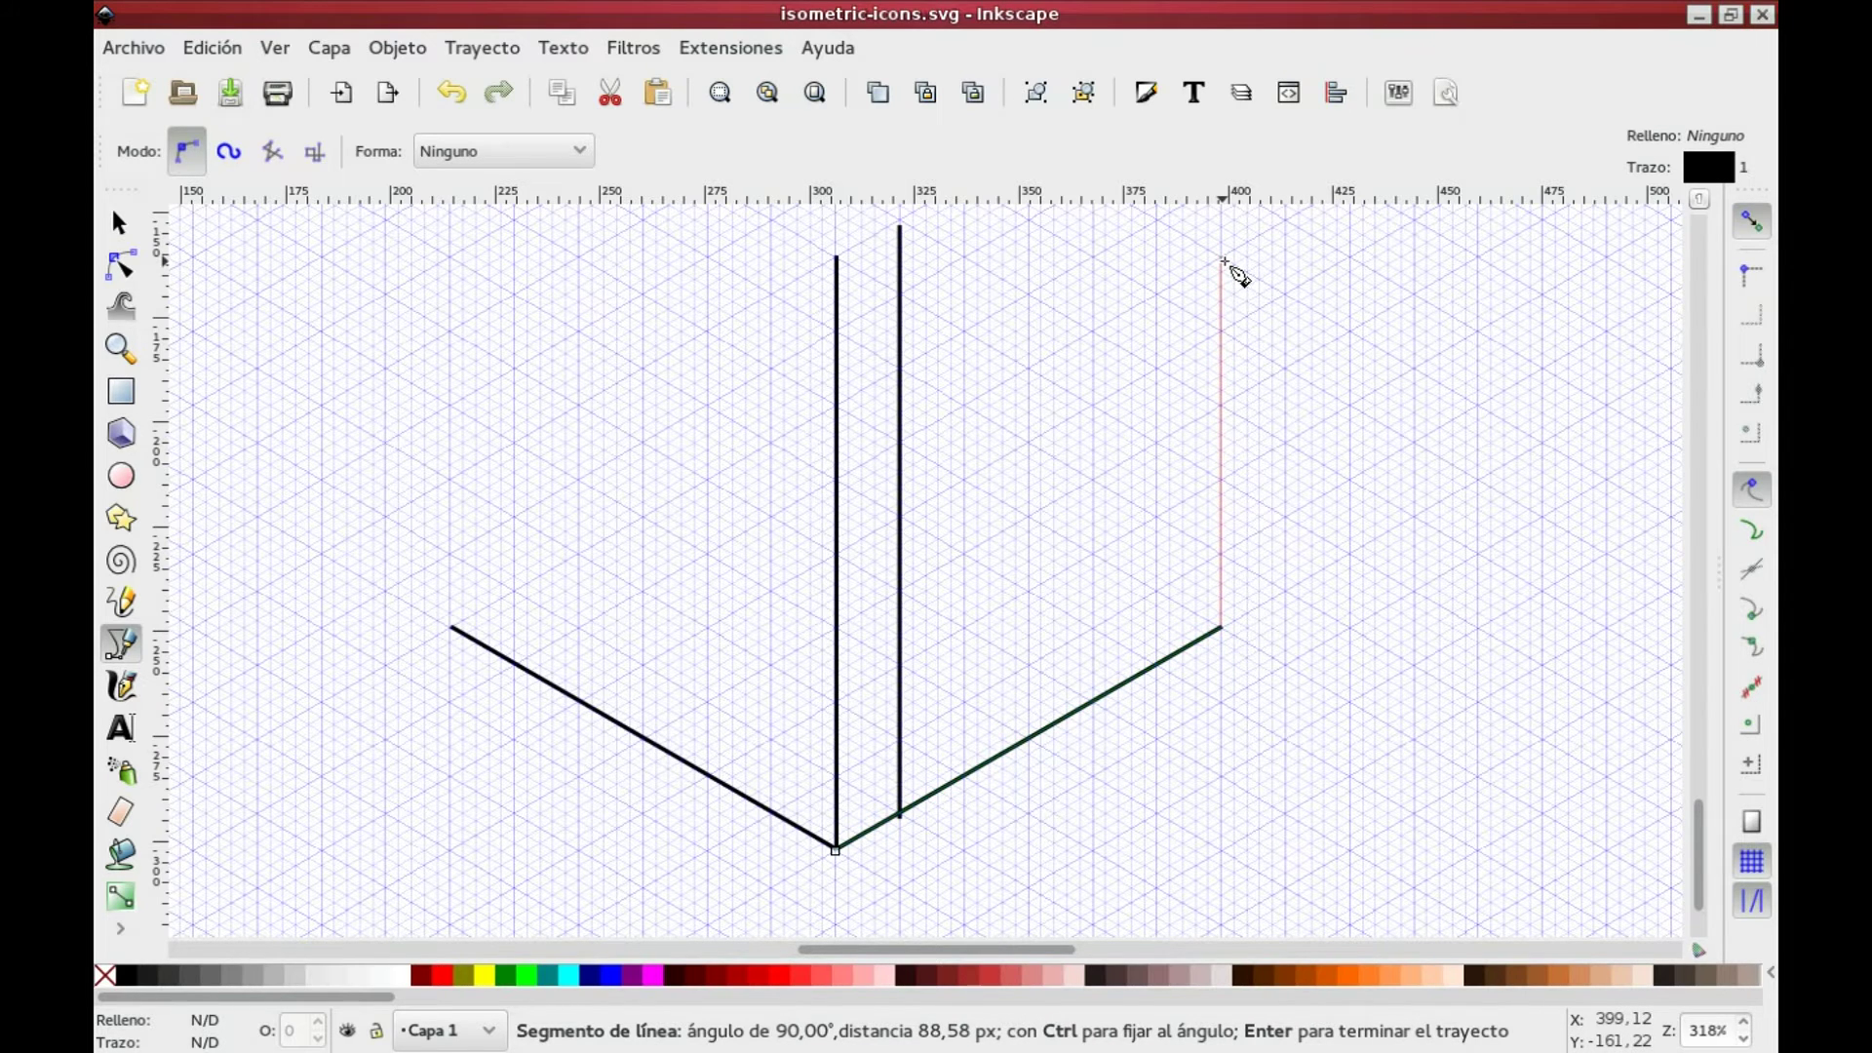
scroll(1225, 268, up, 1)
click(1217, 231)
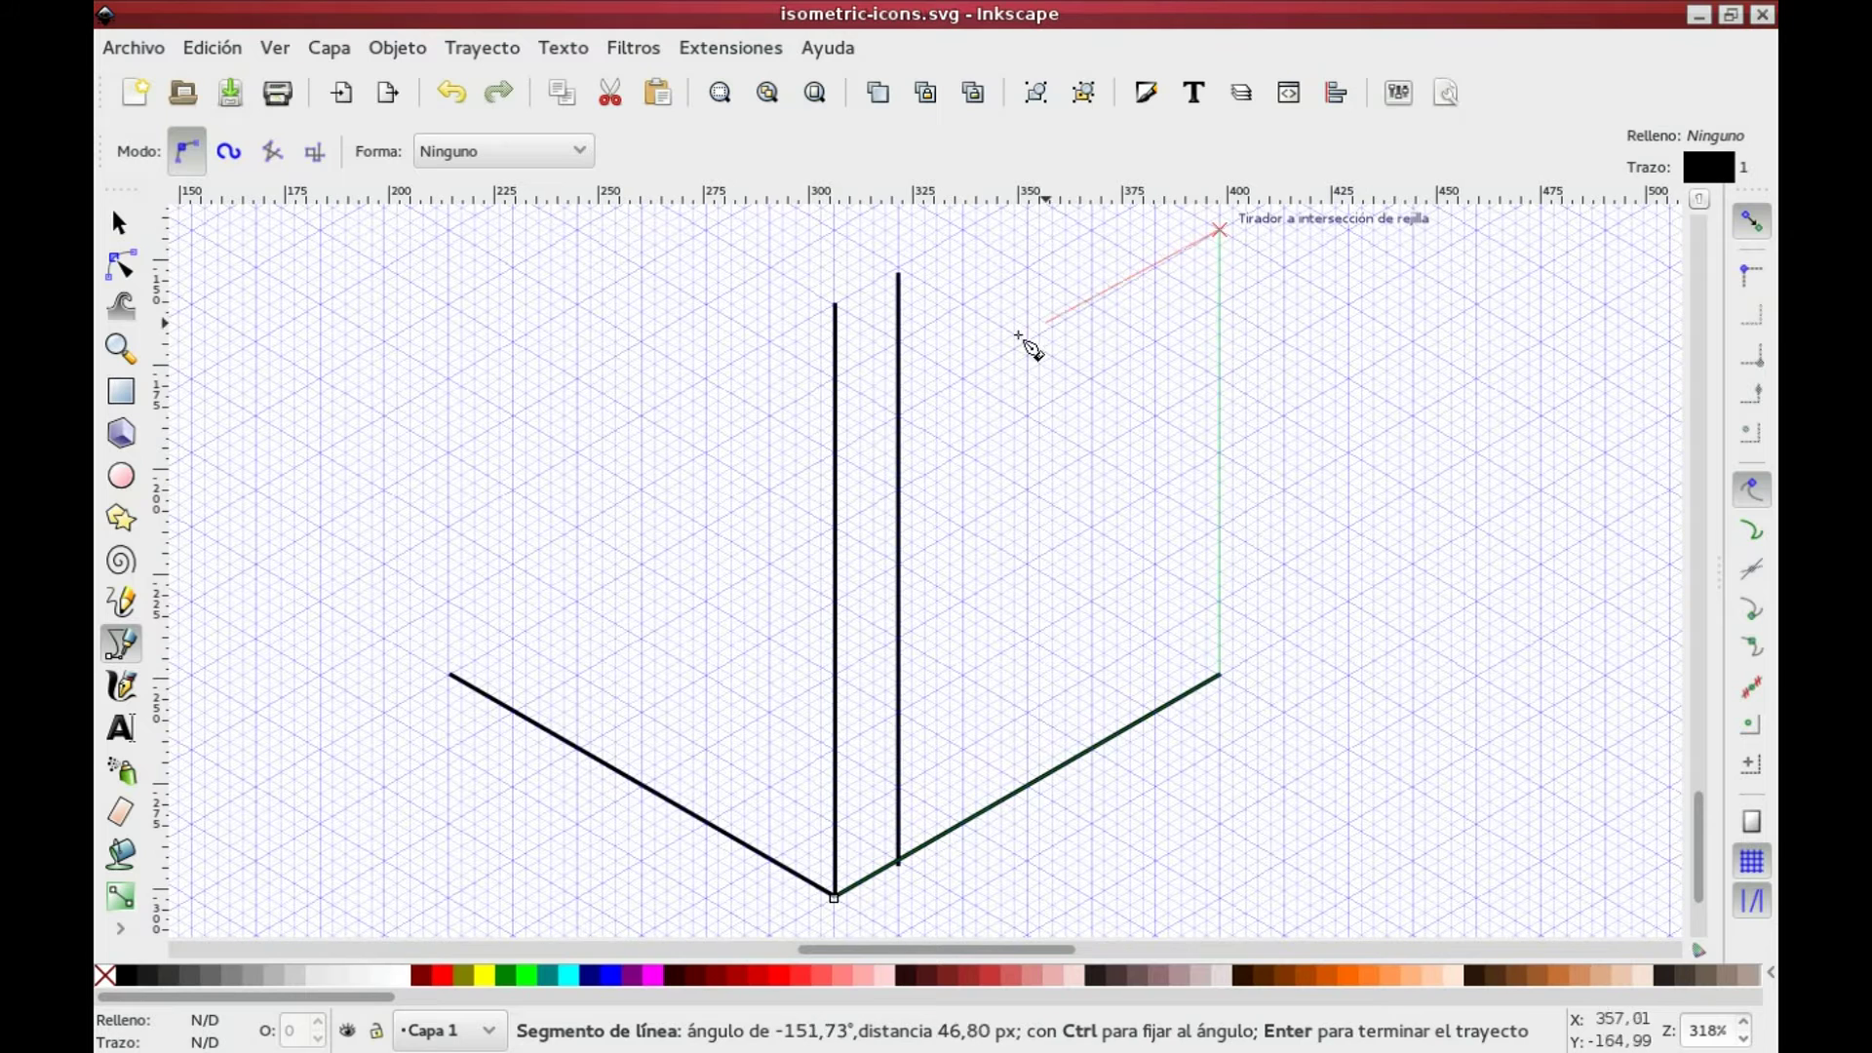
click(834, 449)
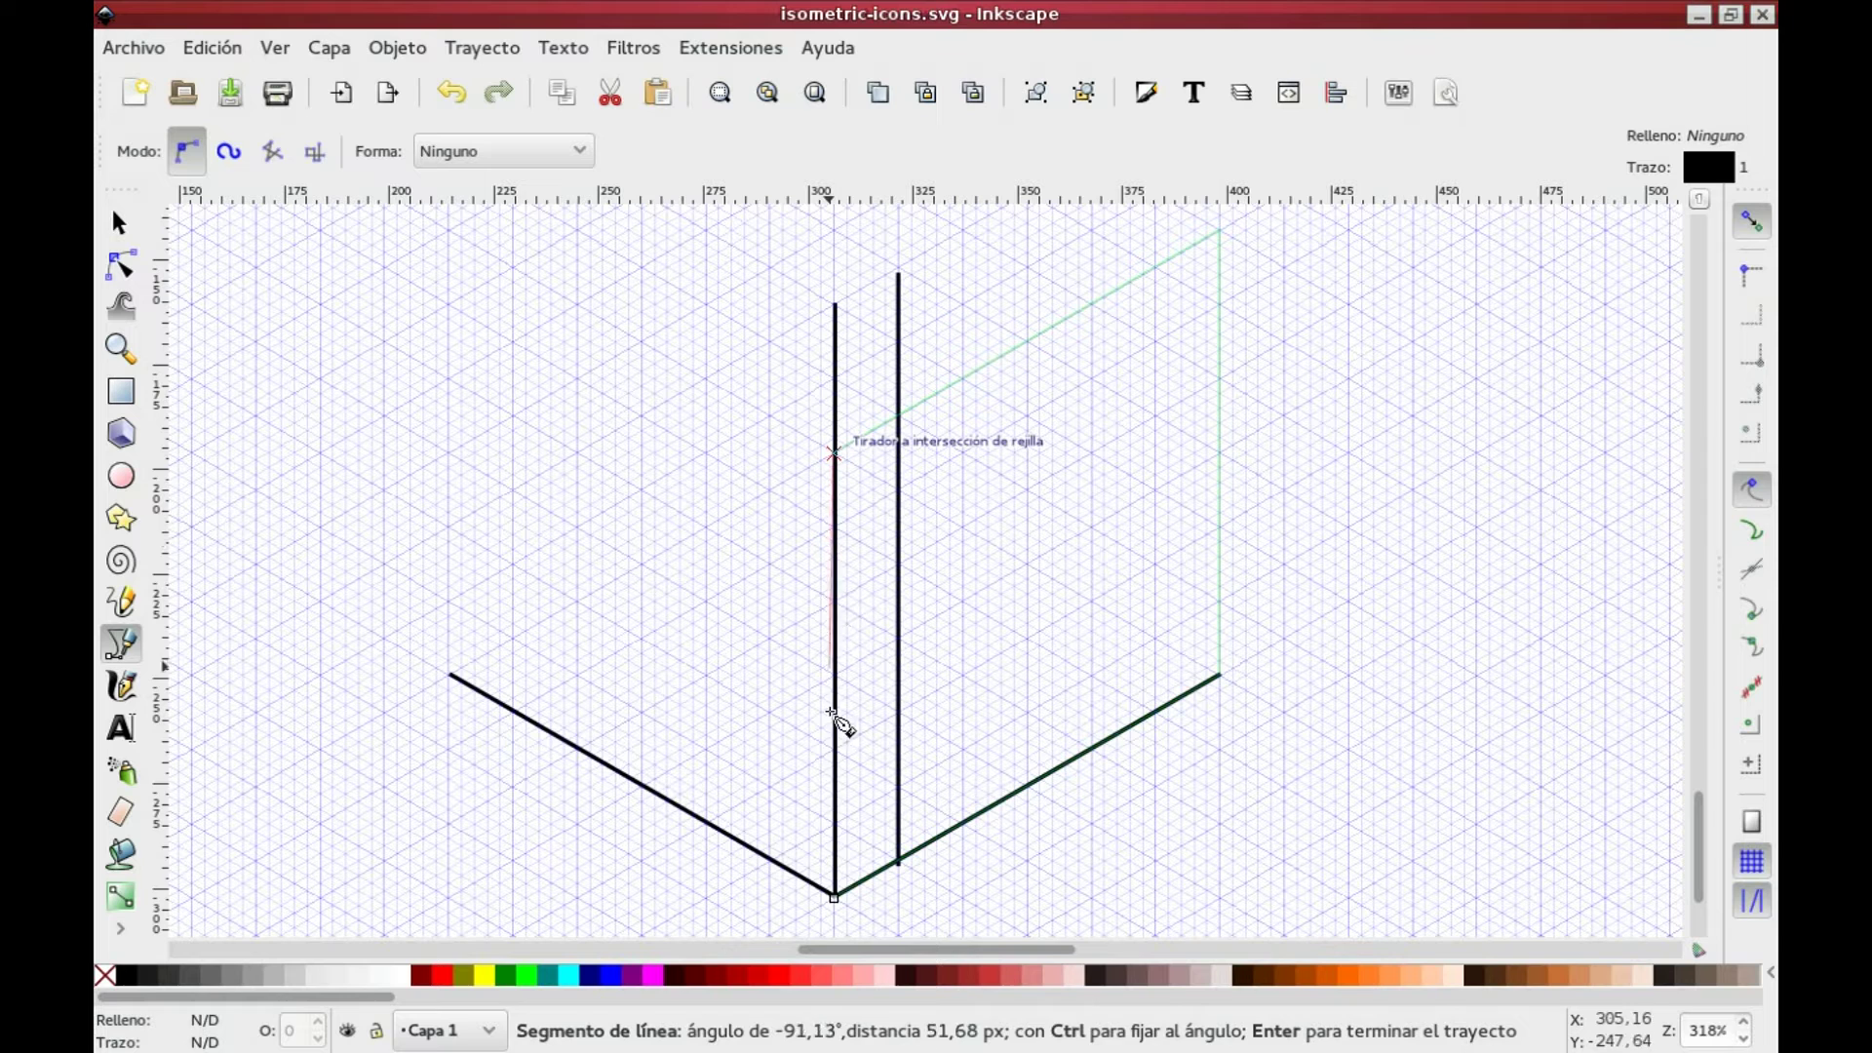
click(834, 895)
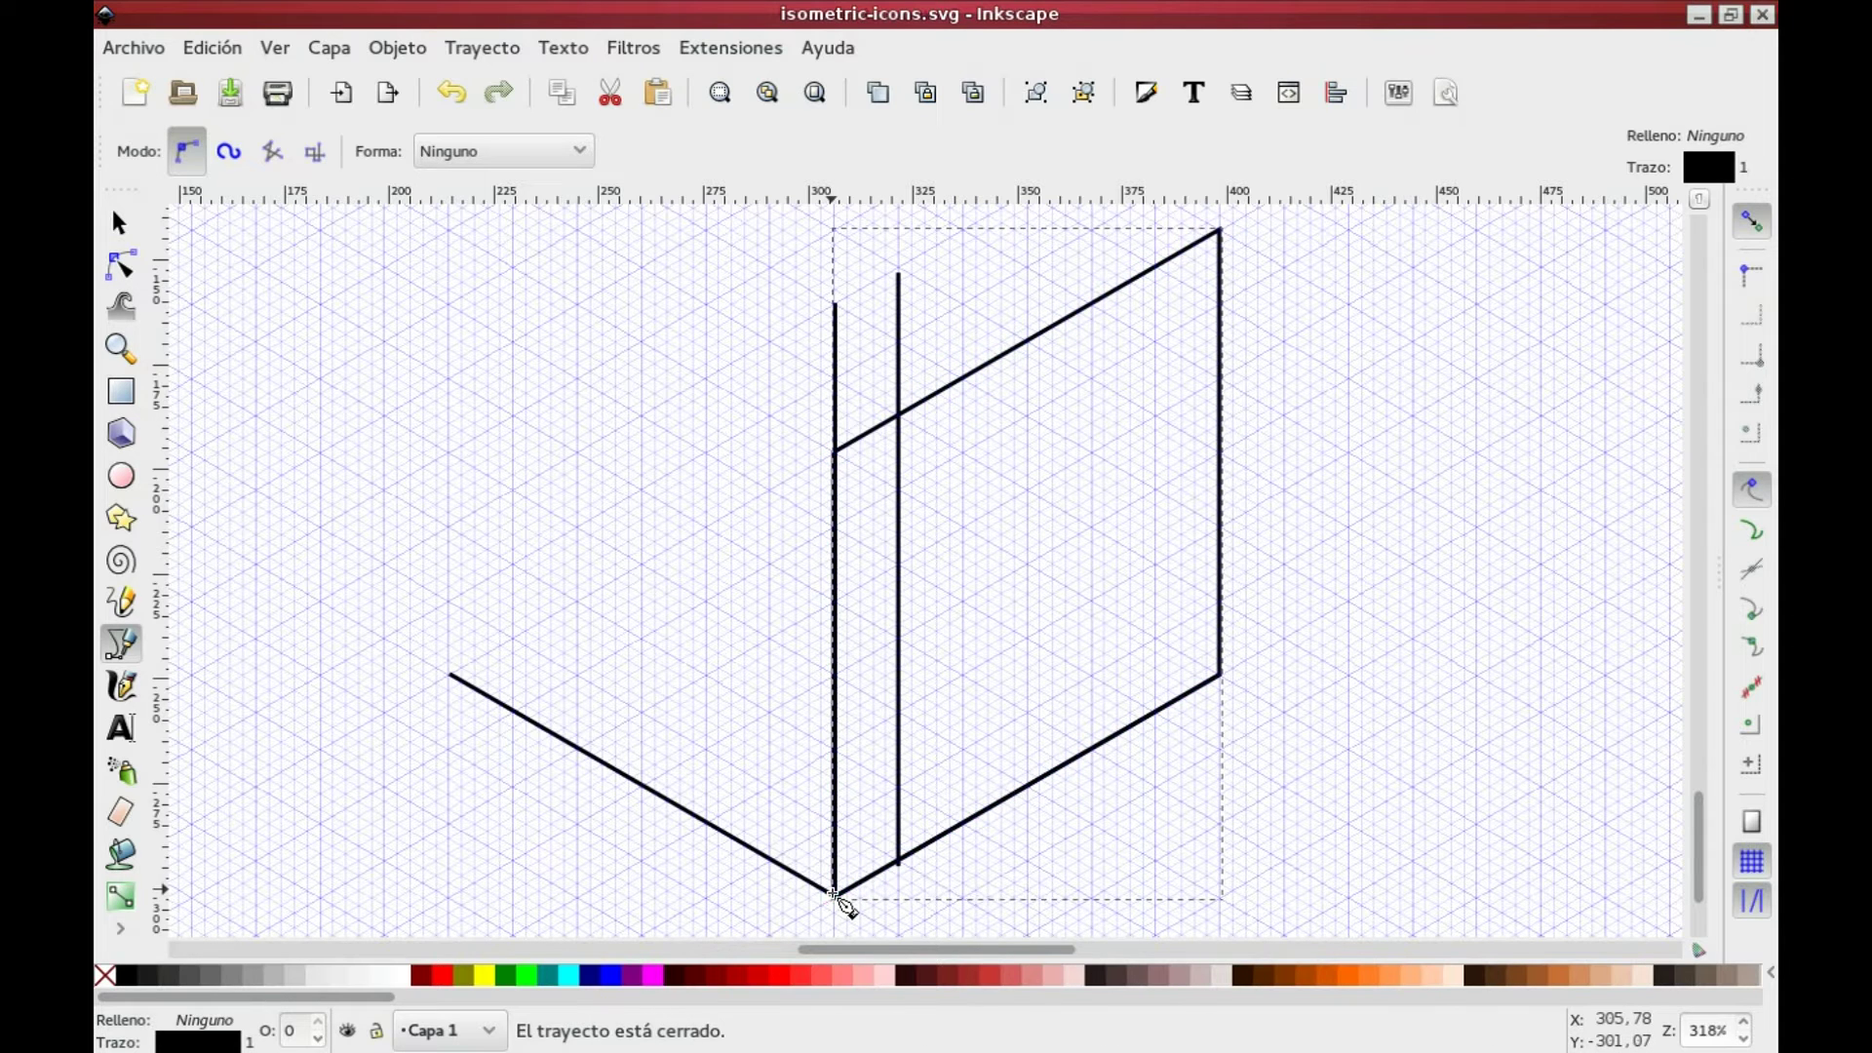
Step: Draw the closed left face outline from the bottom vertex up to the front corner
click(834, 895)
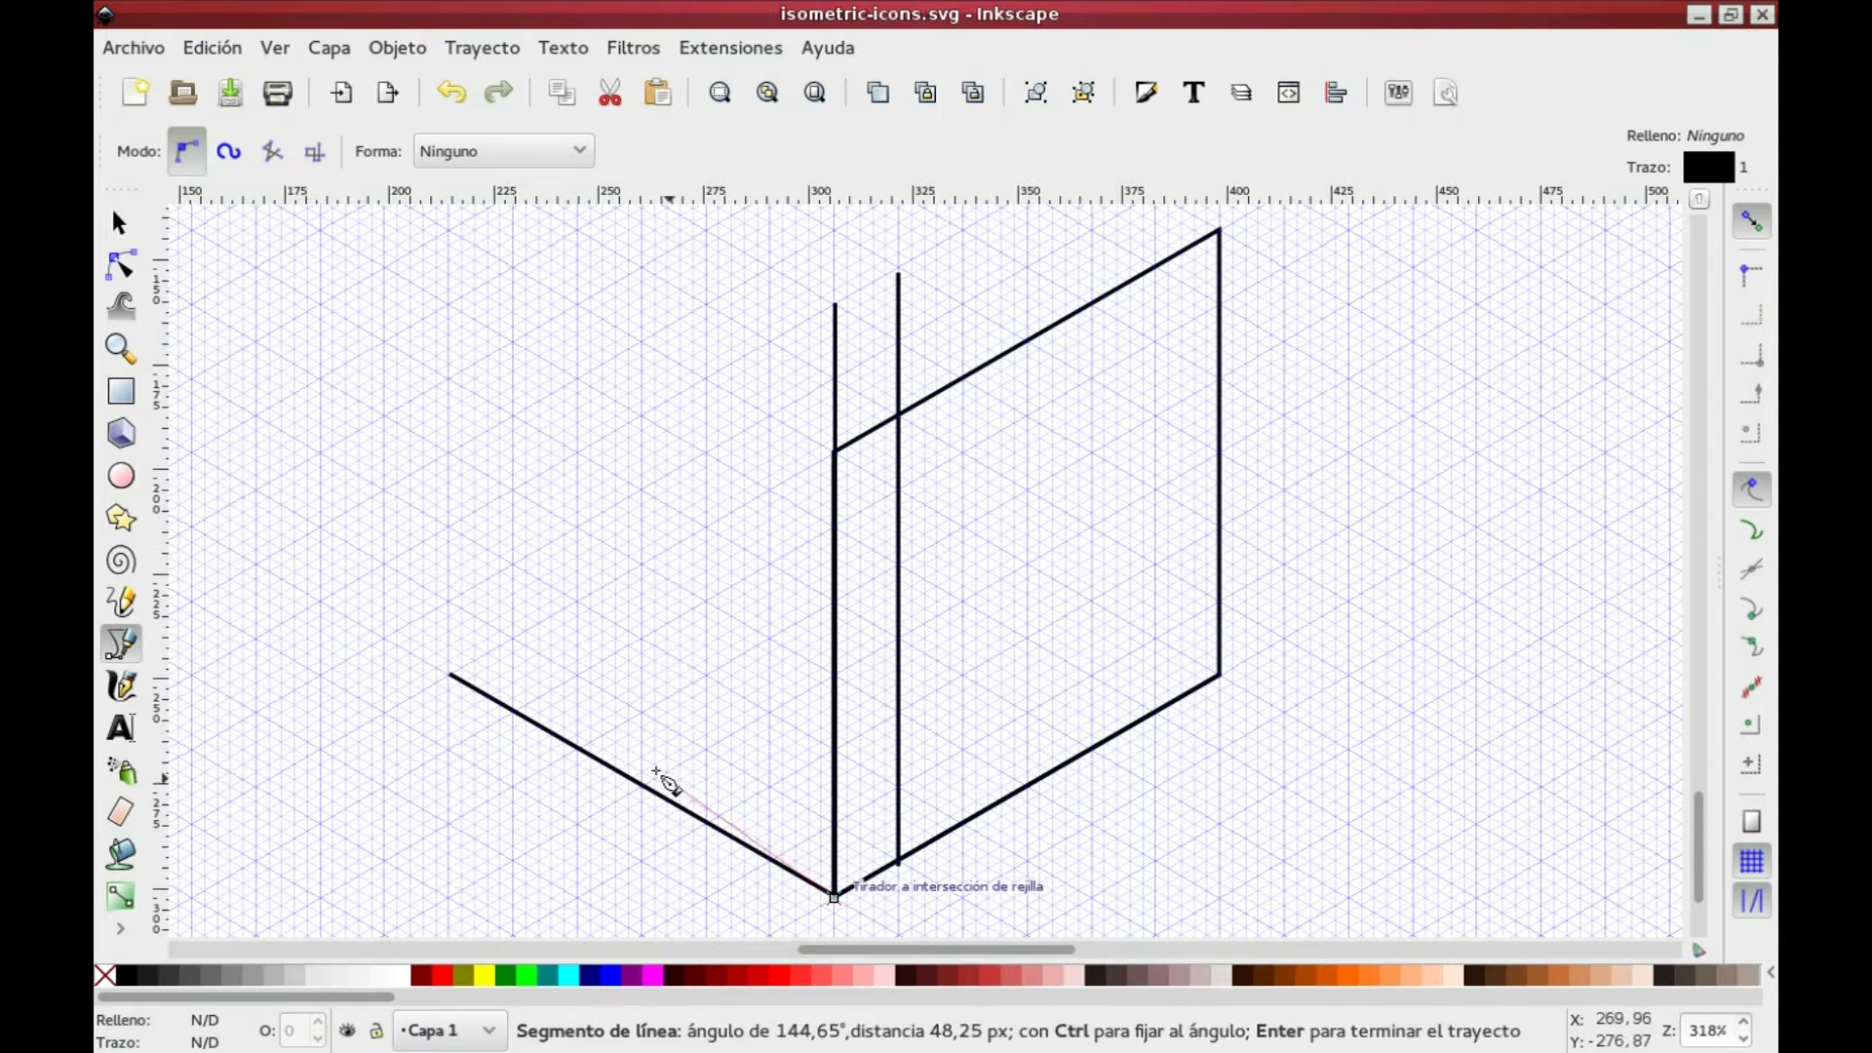
click(510, 709)
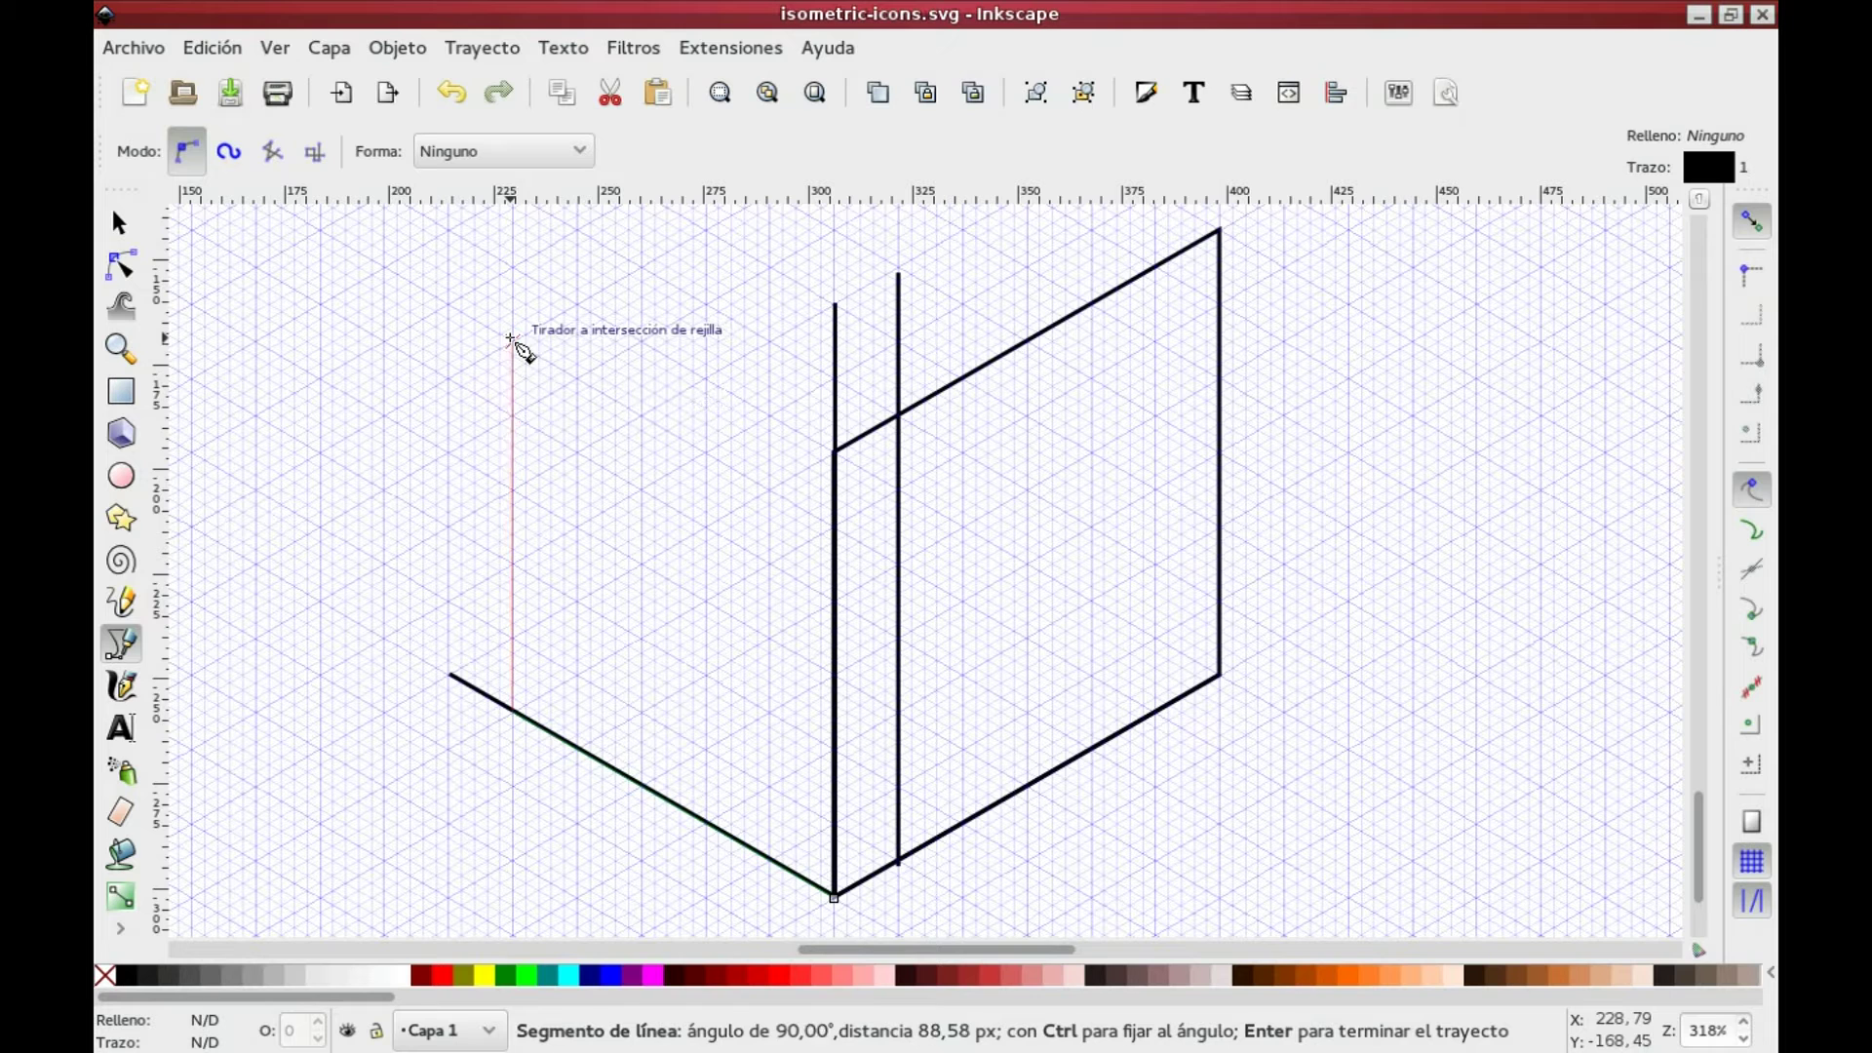
click(512, 266)
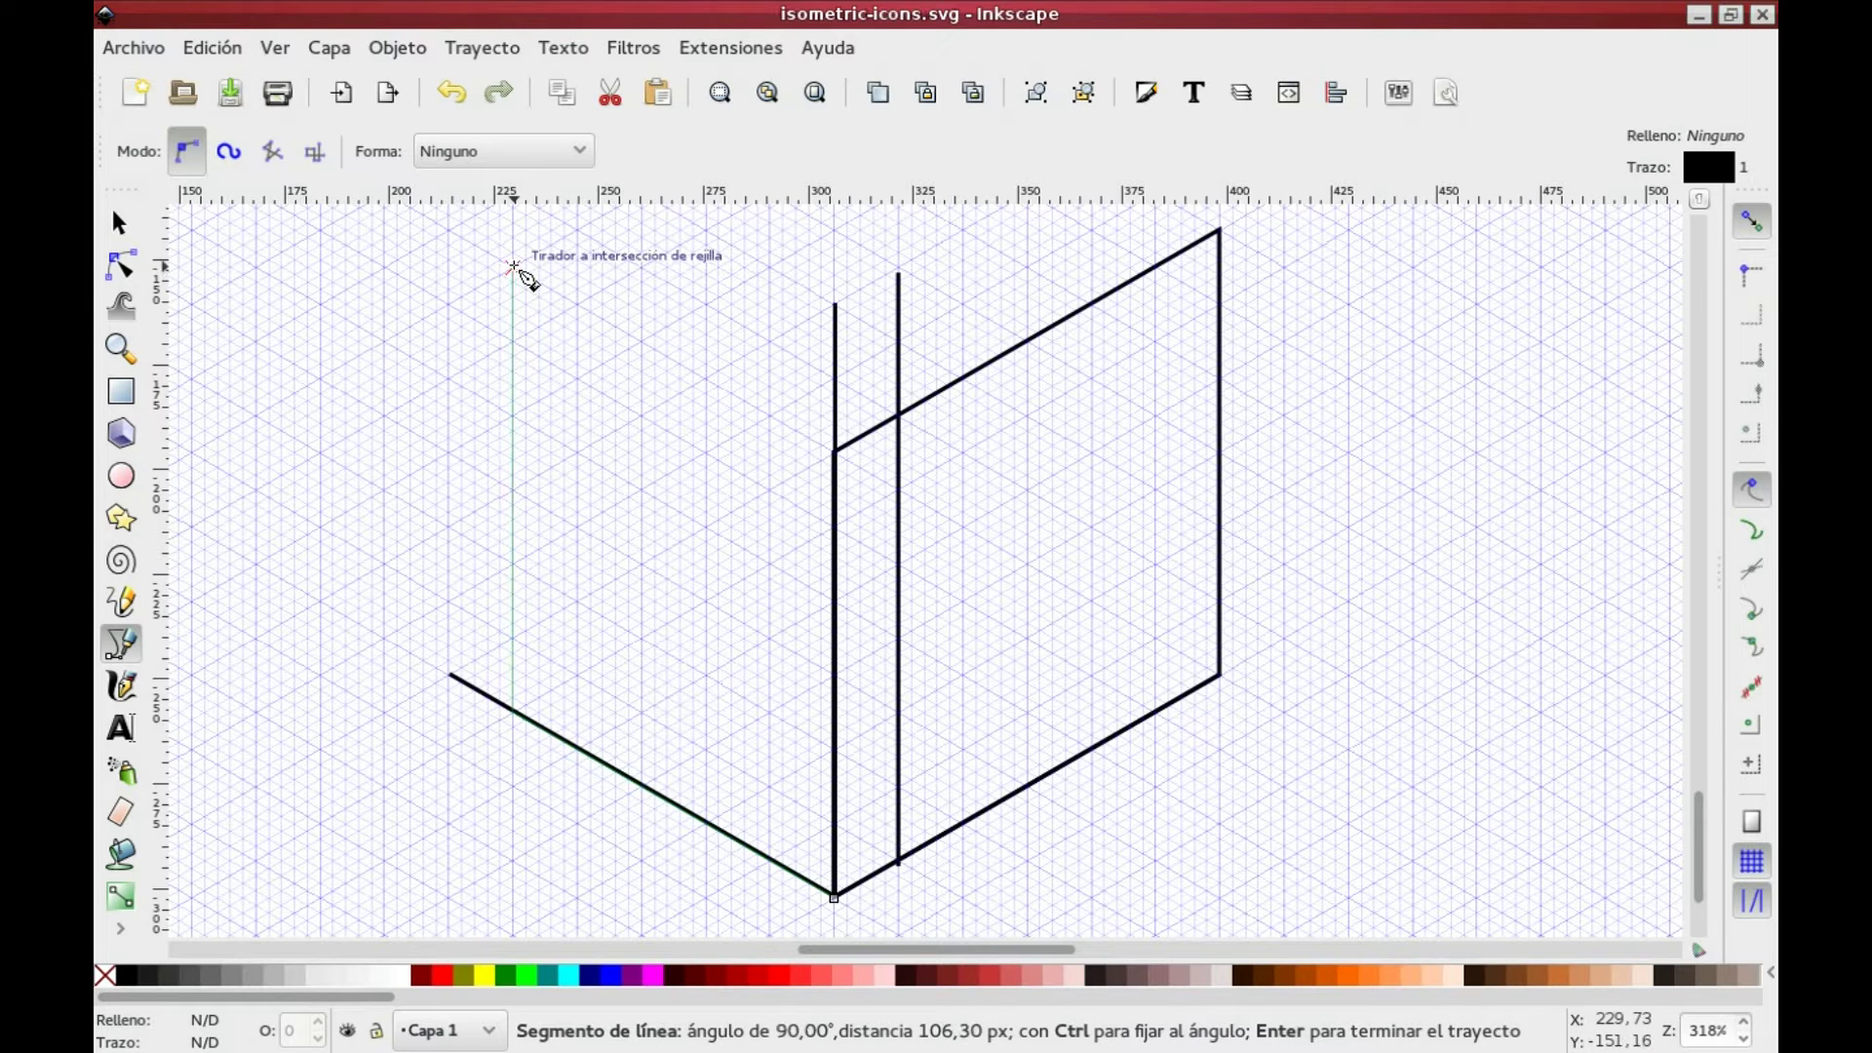
click(833, 451)
click(834, 896)
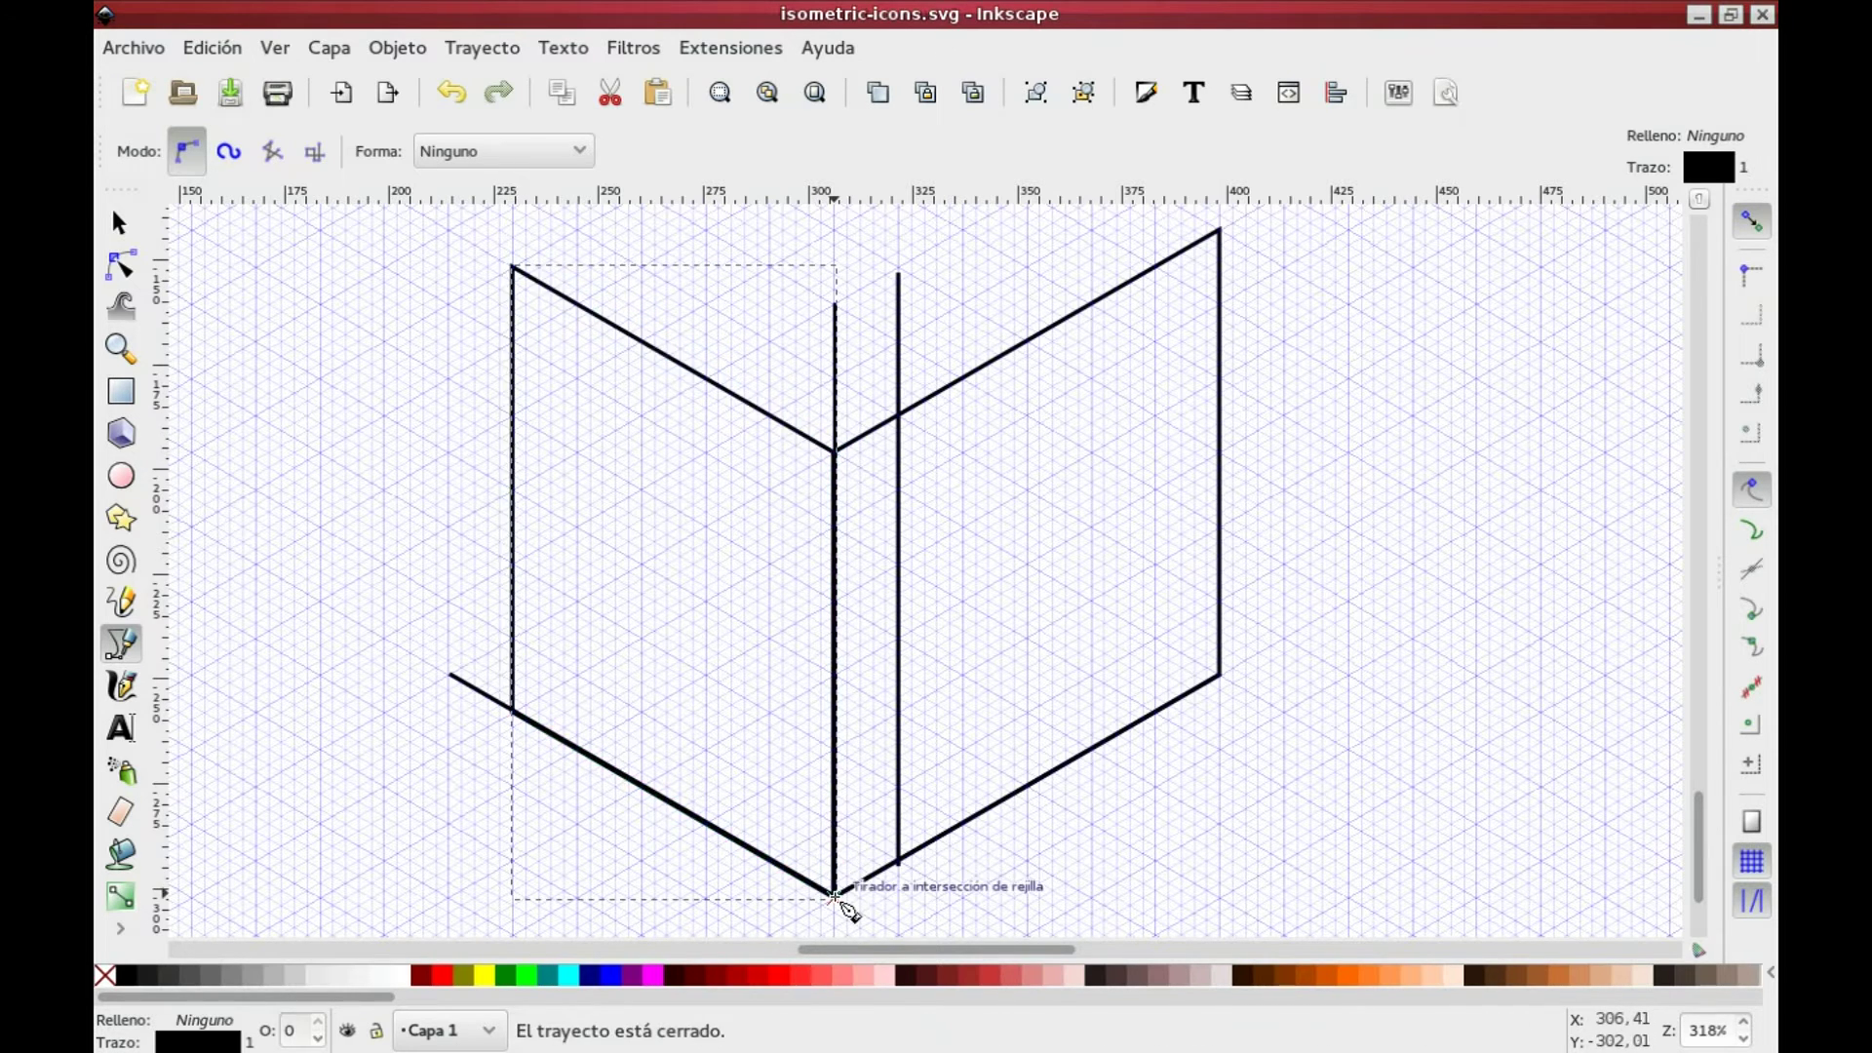
Step: Draw the top face rhombus's back edges and front corner on the grid
scroll(838, 532, down, 1)
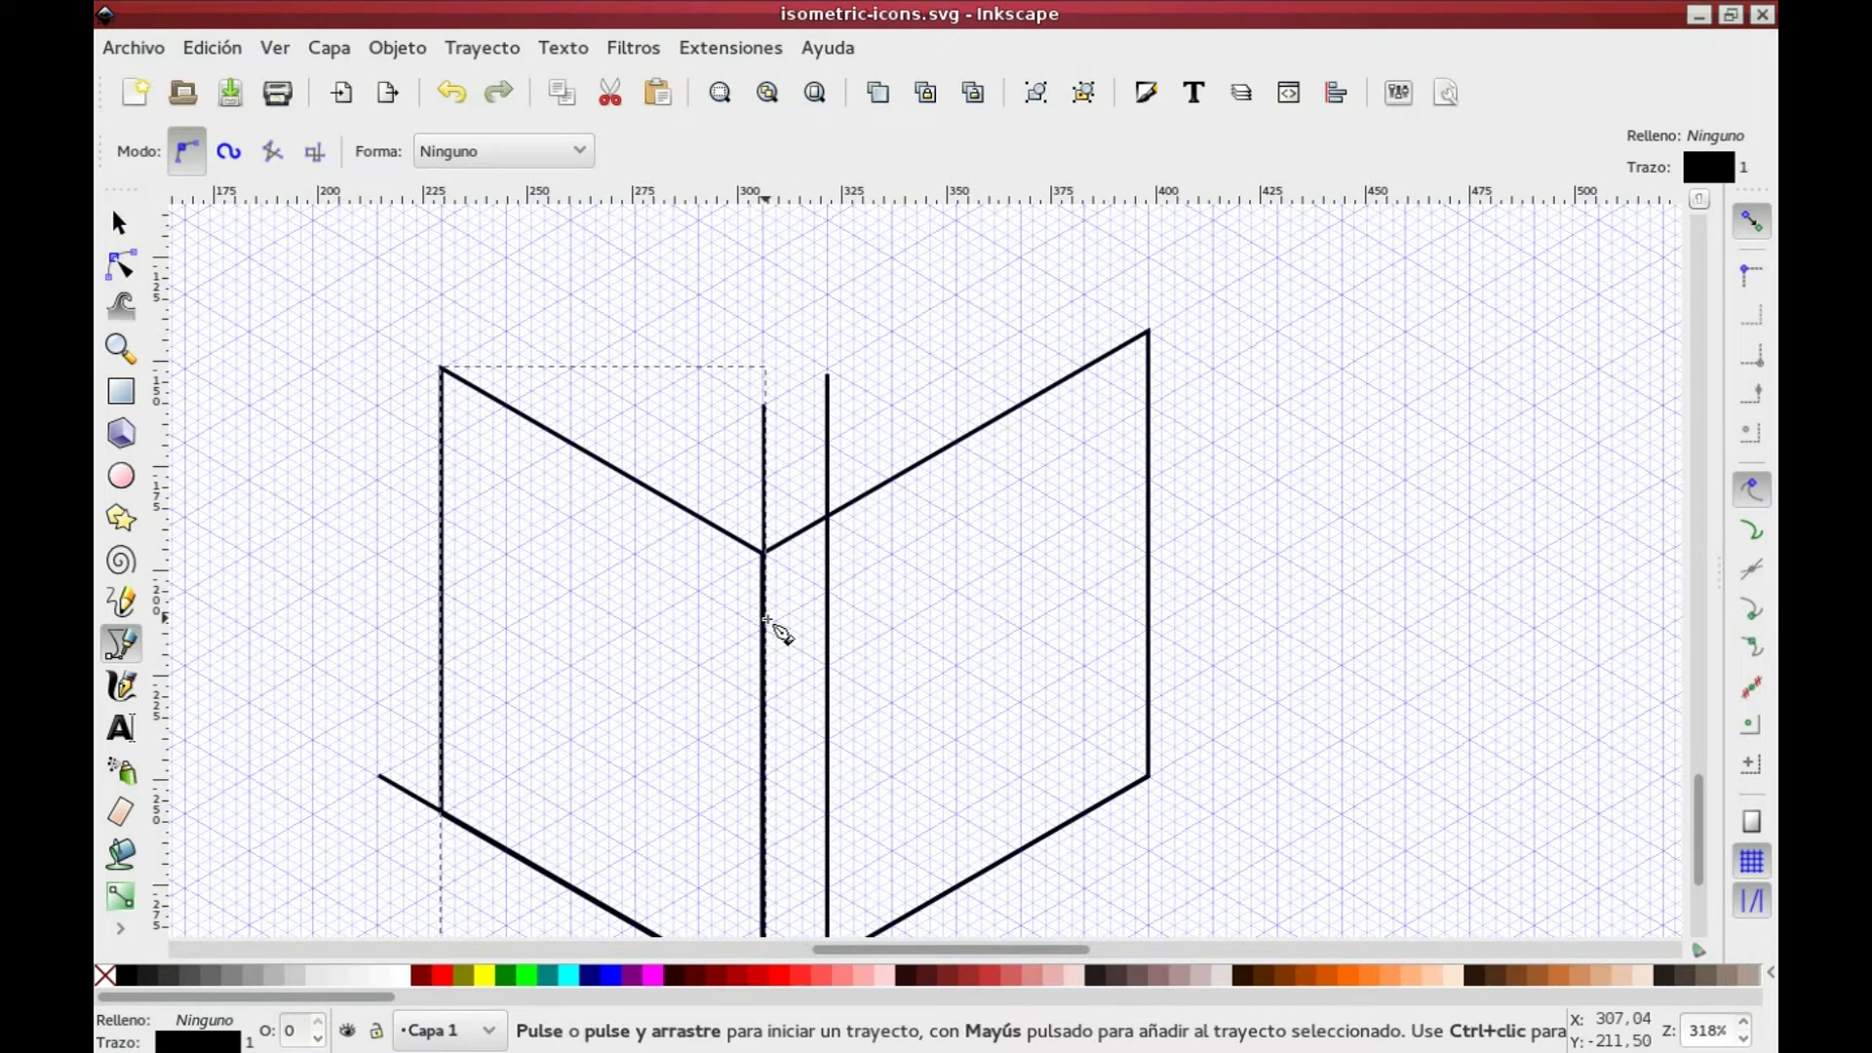
click(585, 427)
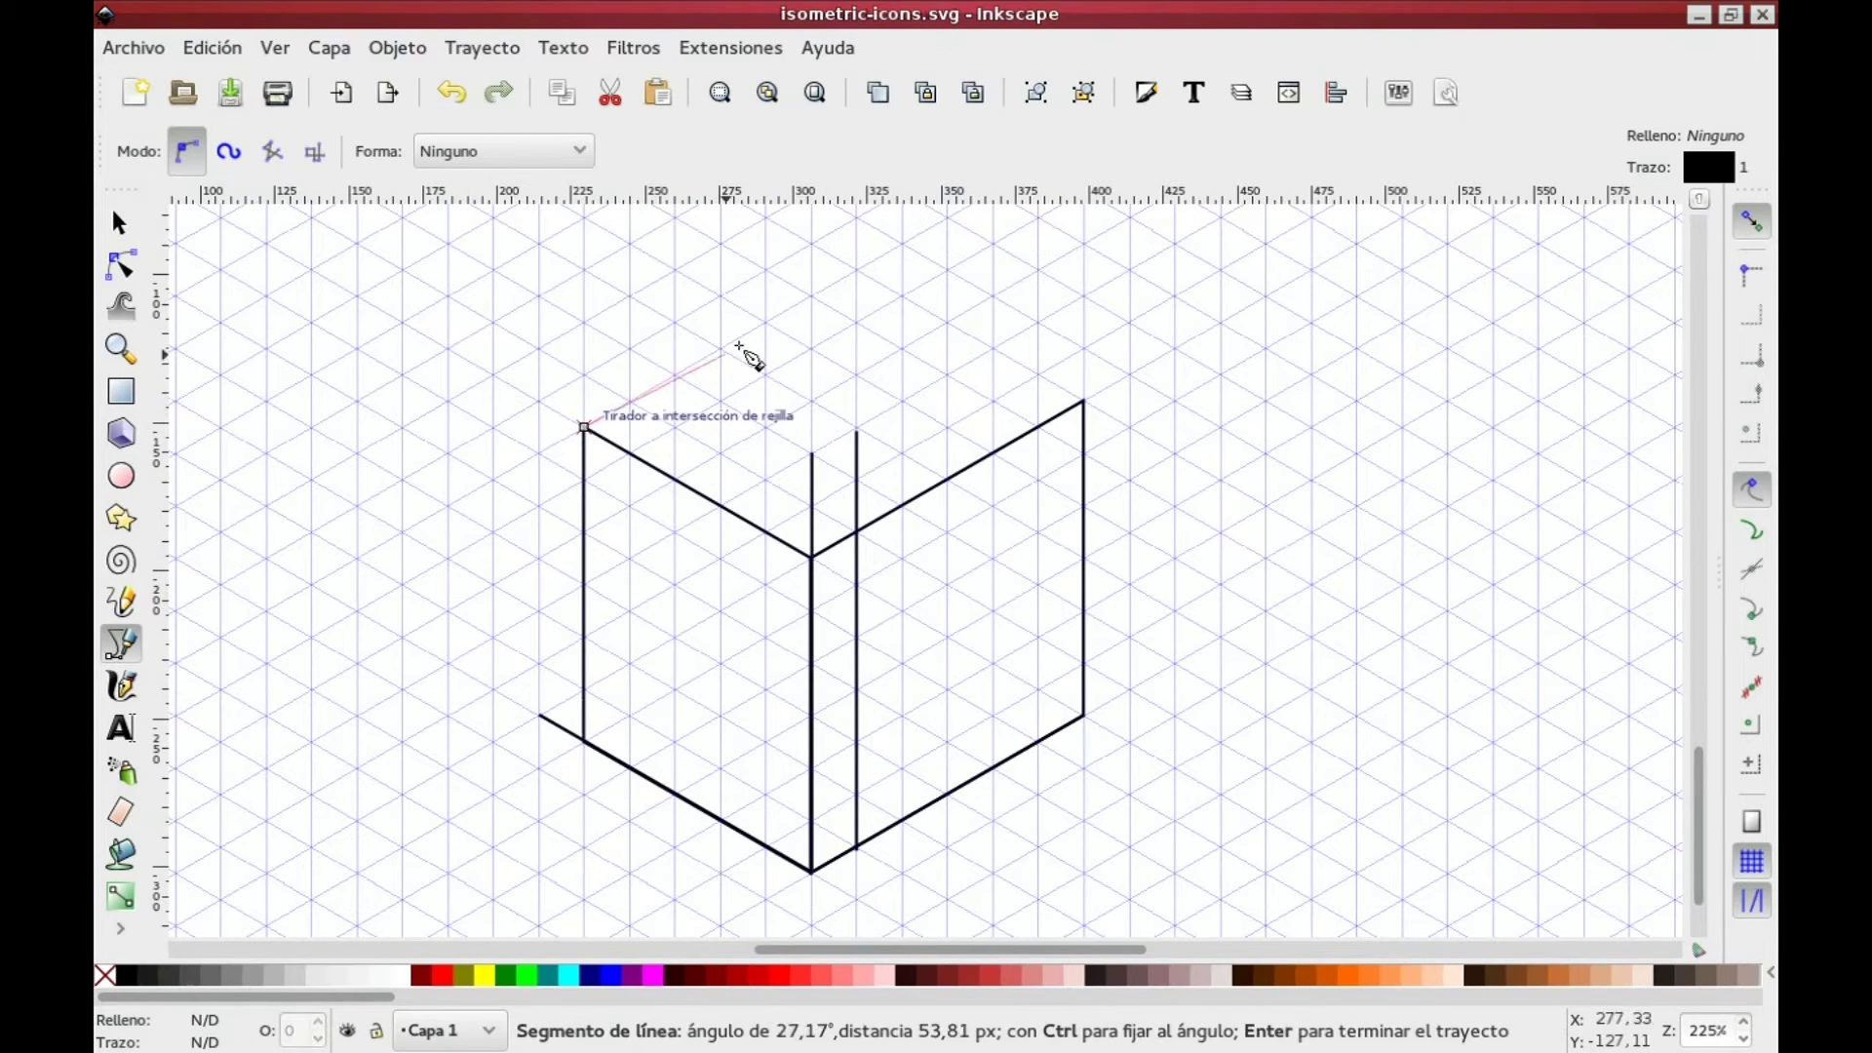
click(856, 270)
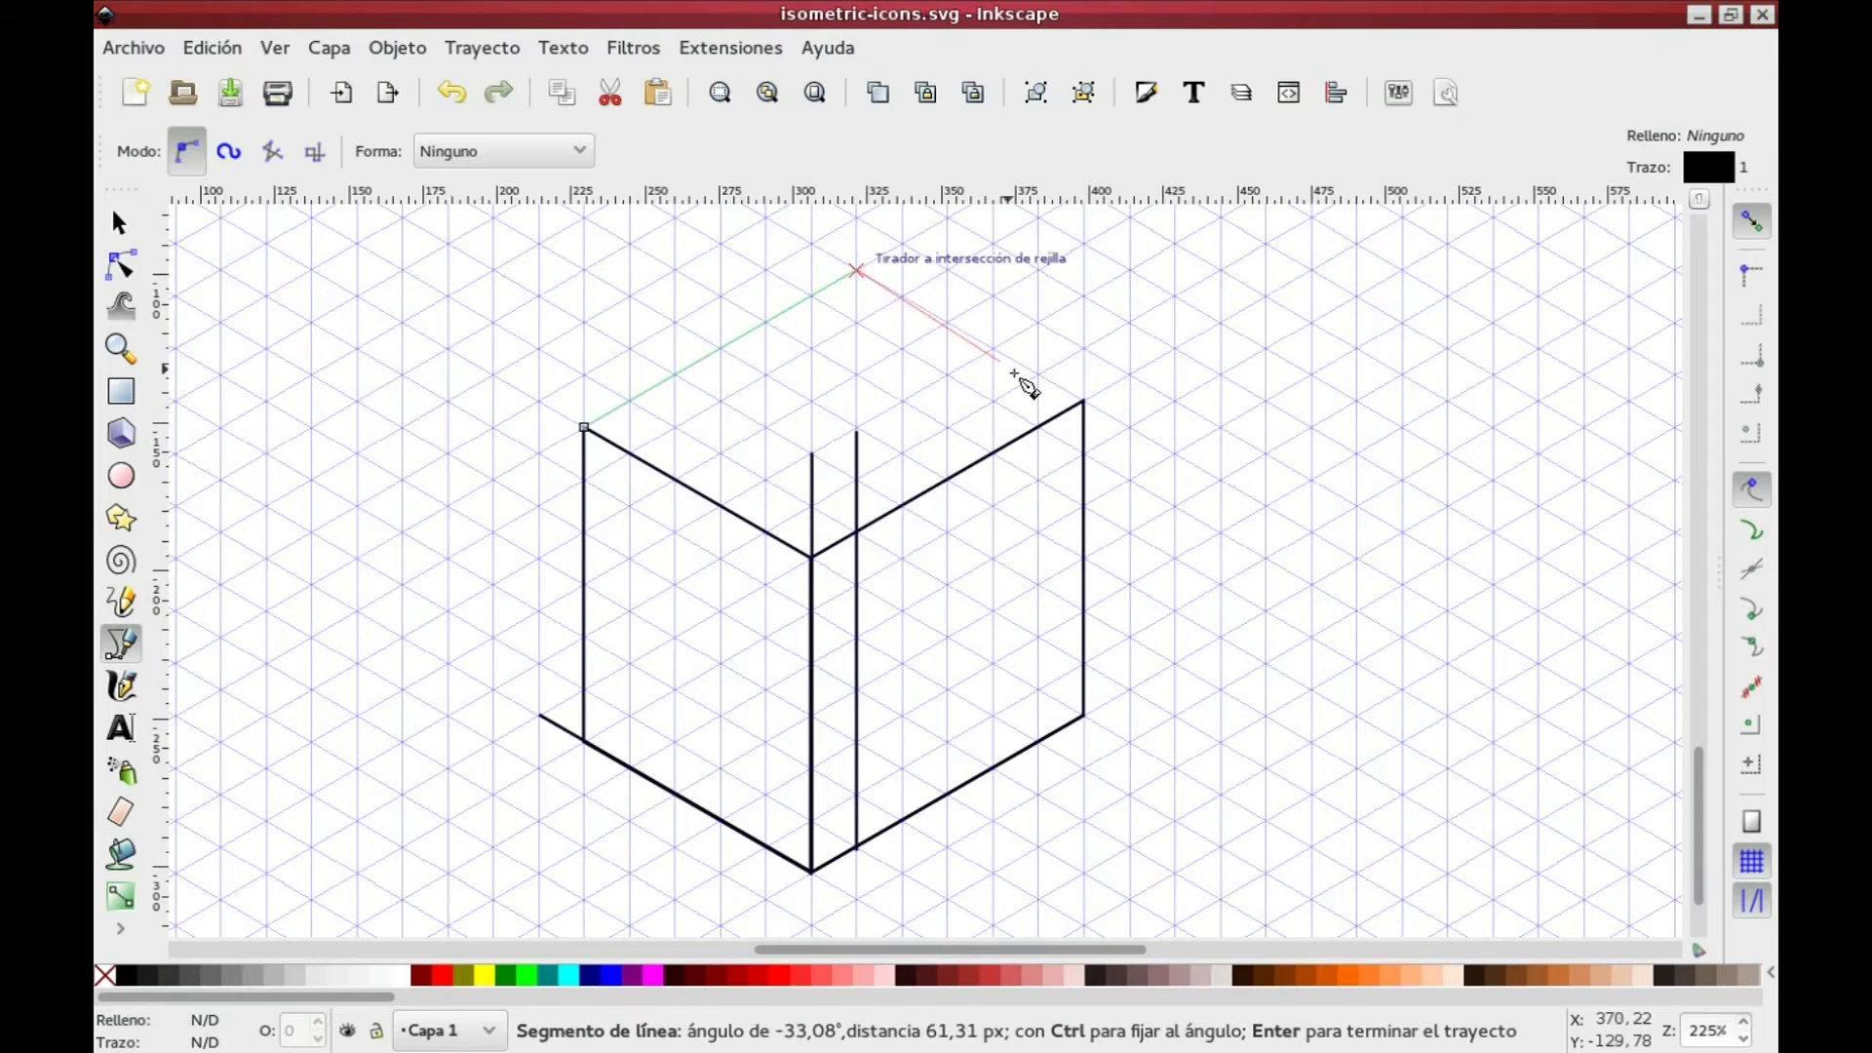
click(1082, 400)
click(810, 558)
Step: Close the top face and delete the two vertical and one lower-left stray lines
click(584, 427)
key(s)
click(857, 494)
shift+click(813, 483)
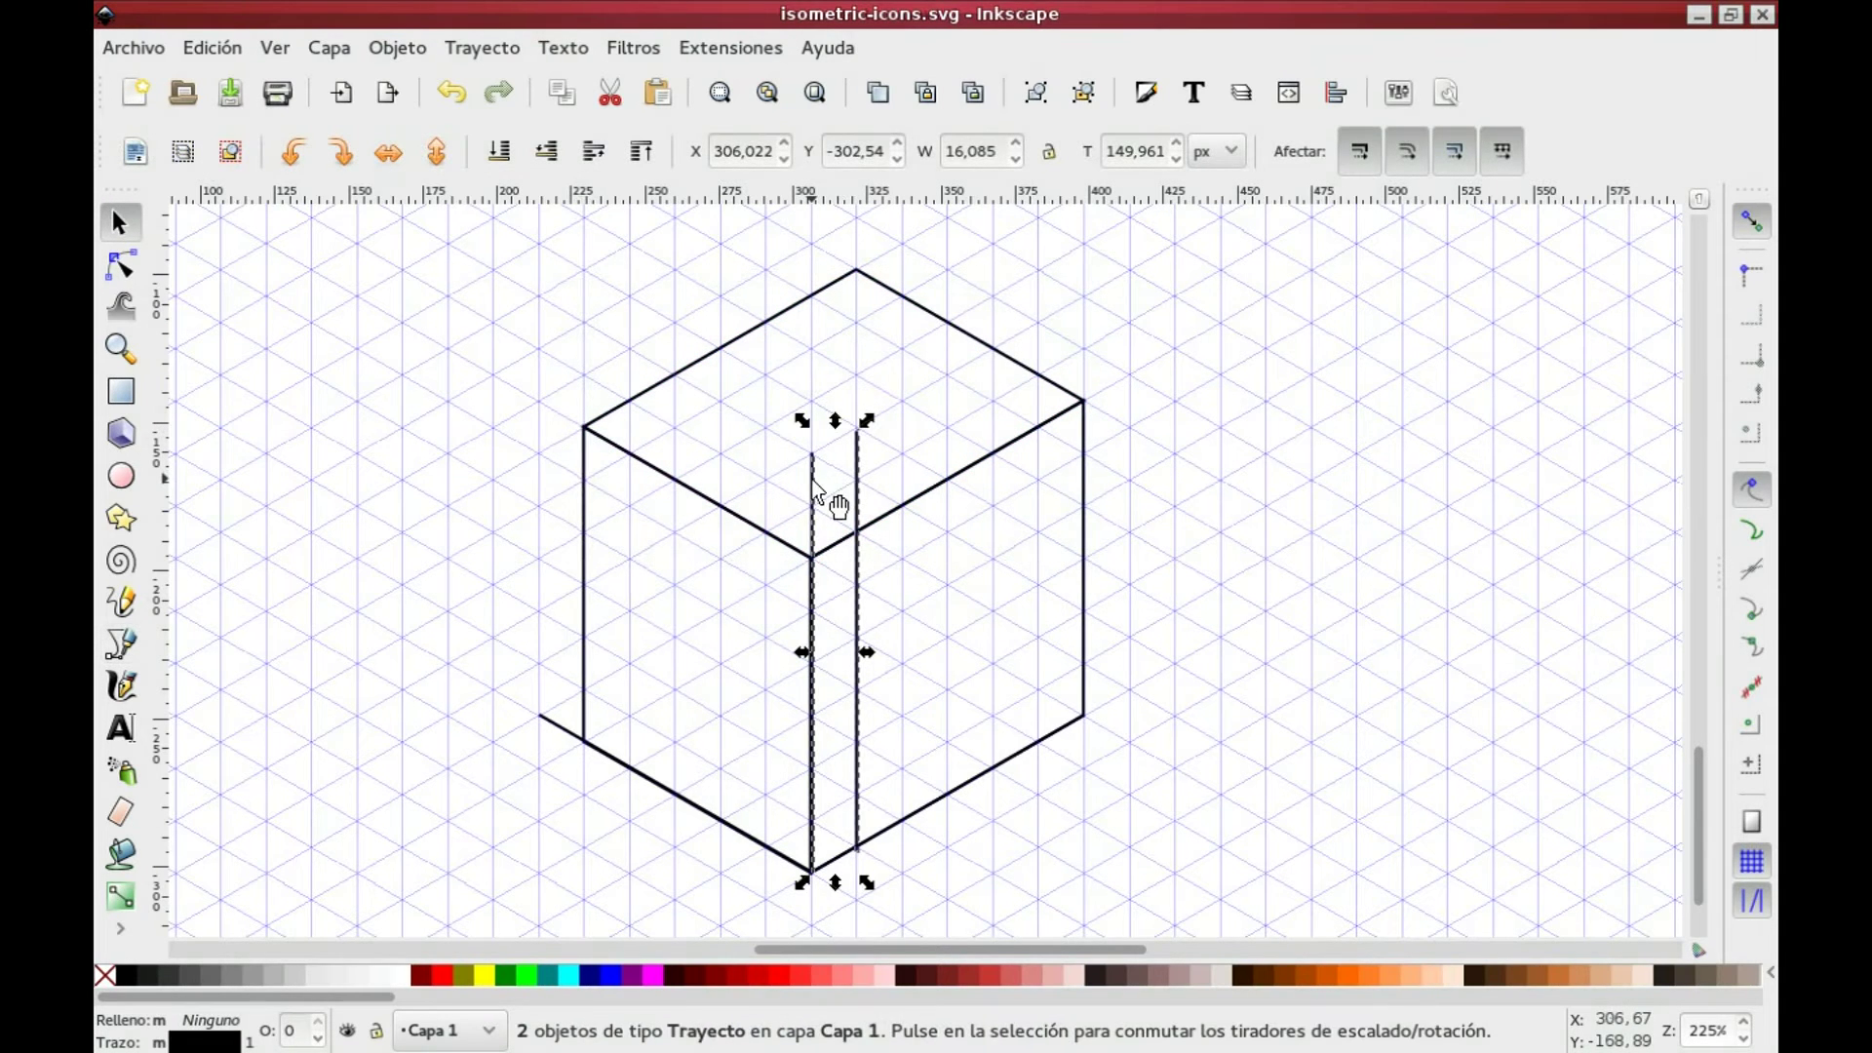
shift+click(554, 720)
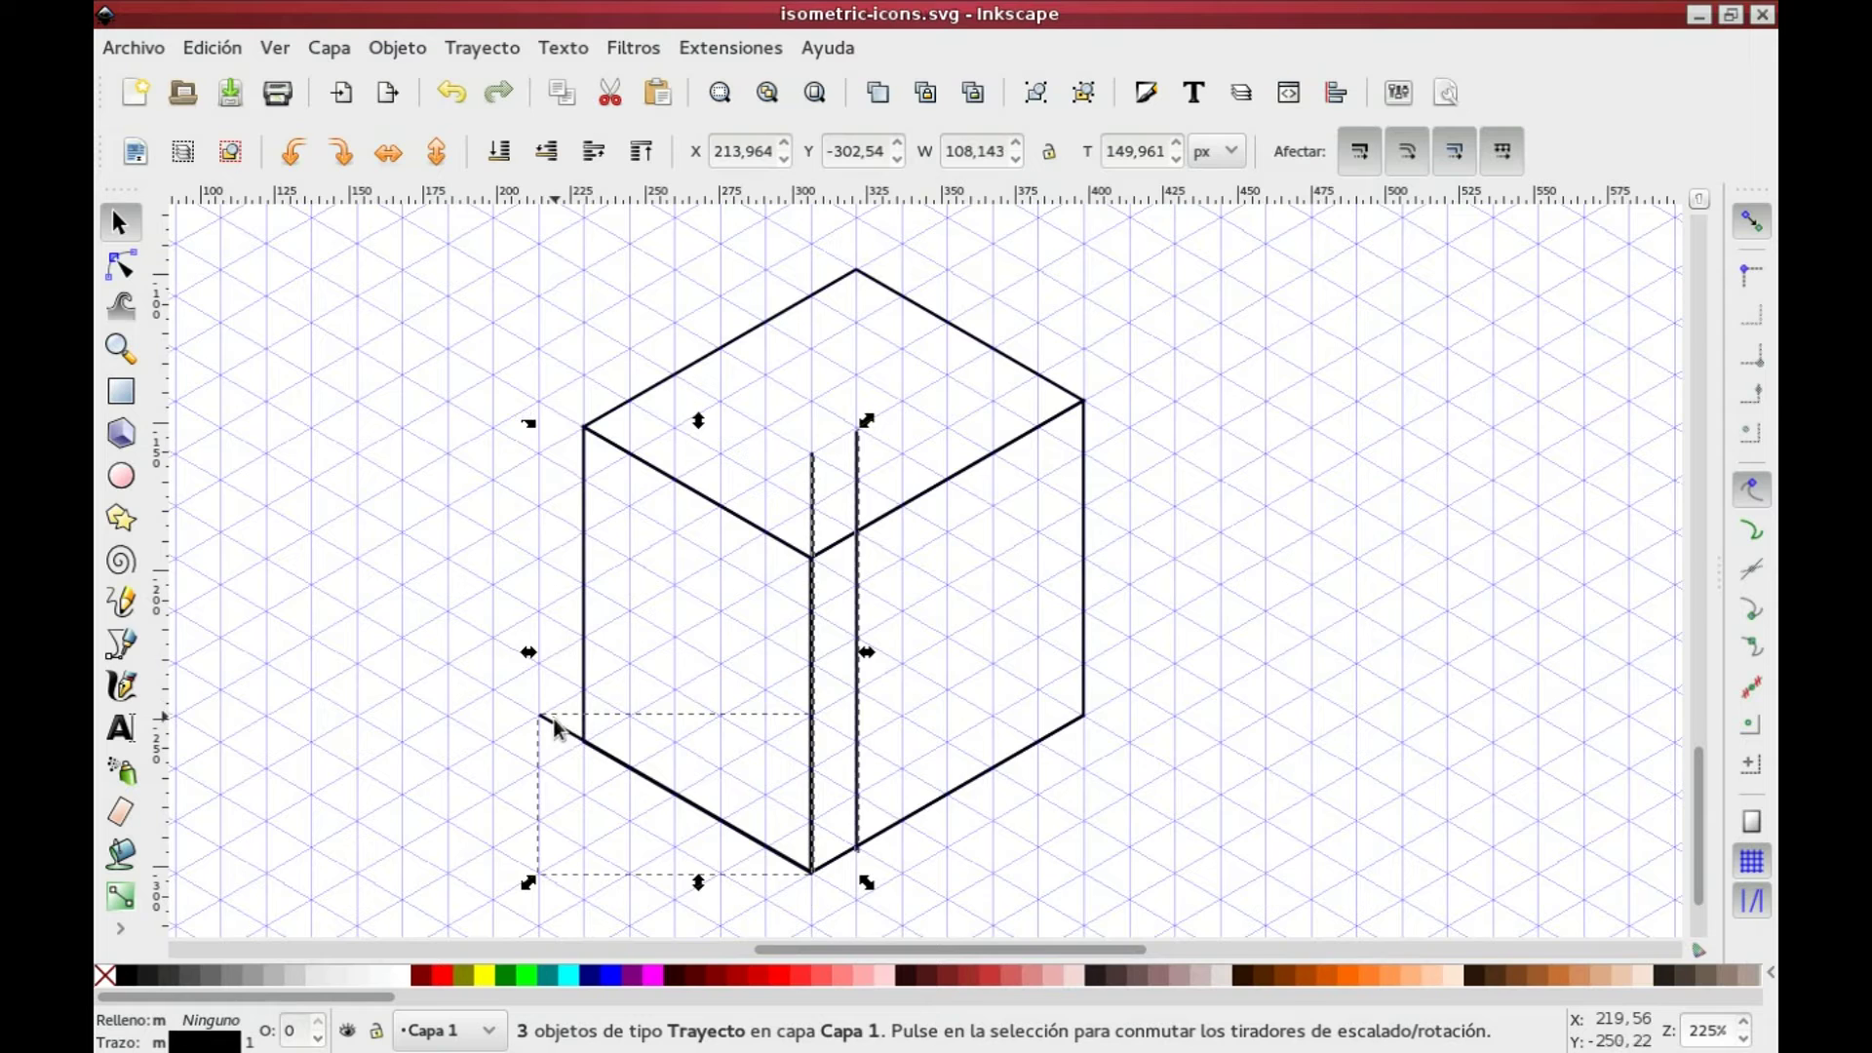
key(Delete)
Step: Select all three cube faces and open the Fill and Stroke dialog
click(1024, 754)
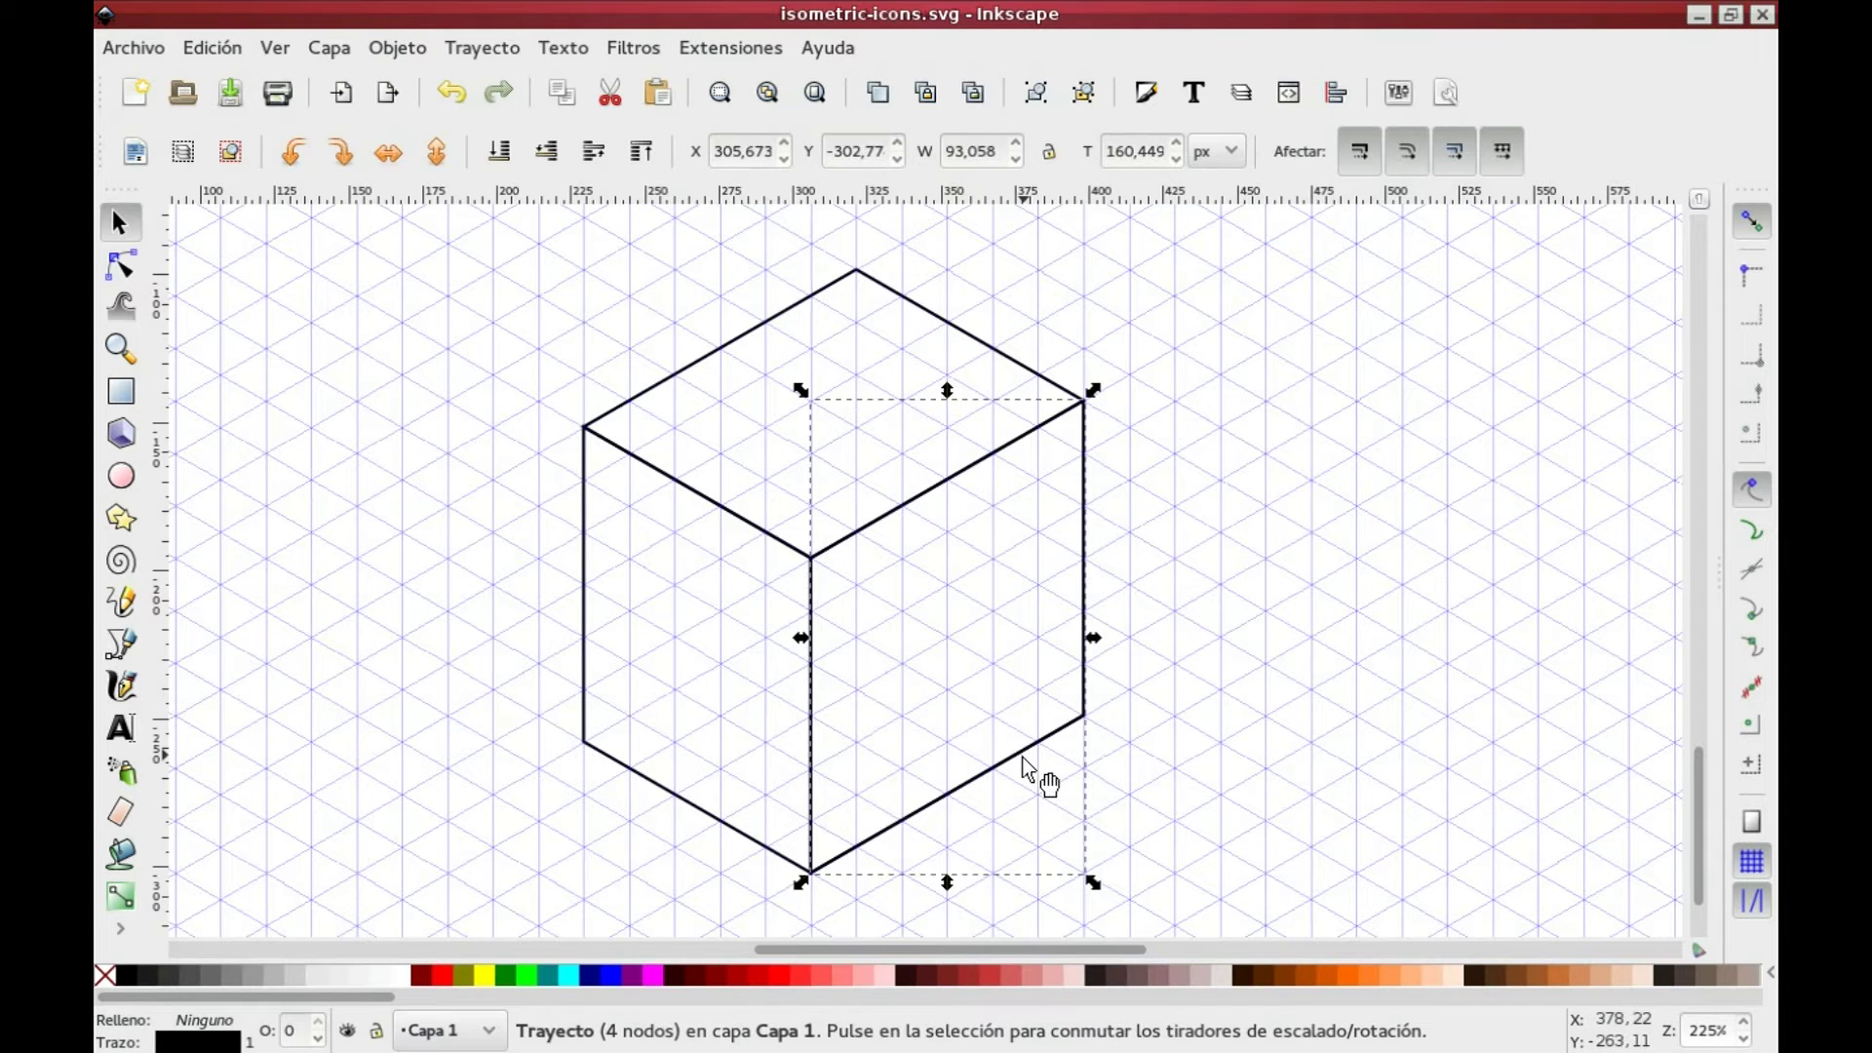
key(Escape)
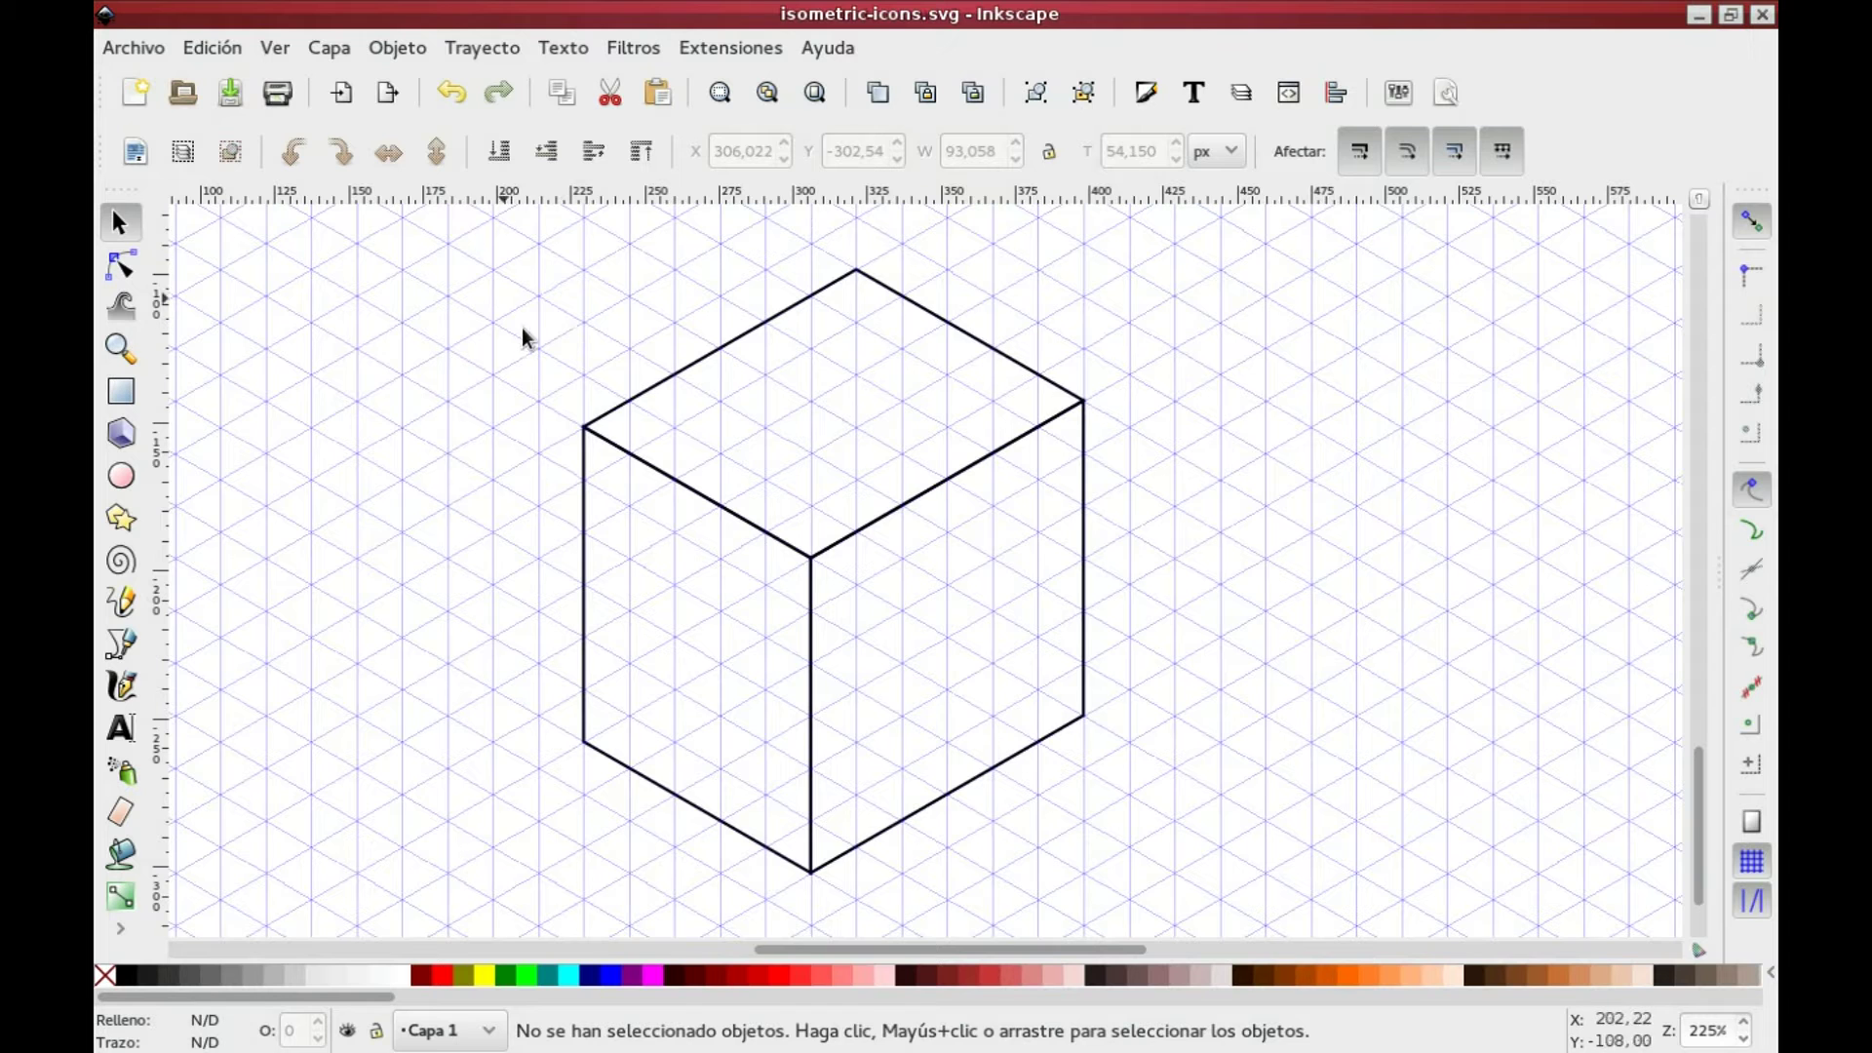
drag(440, 259, 1217, 922)
drag(926, 639, 672, 643)
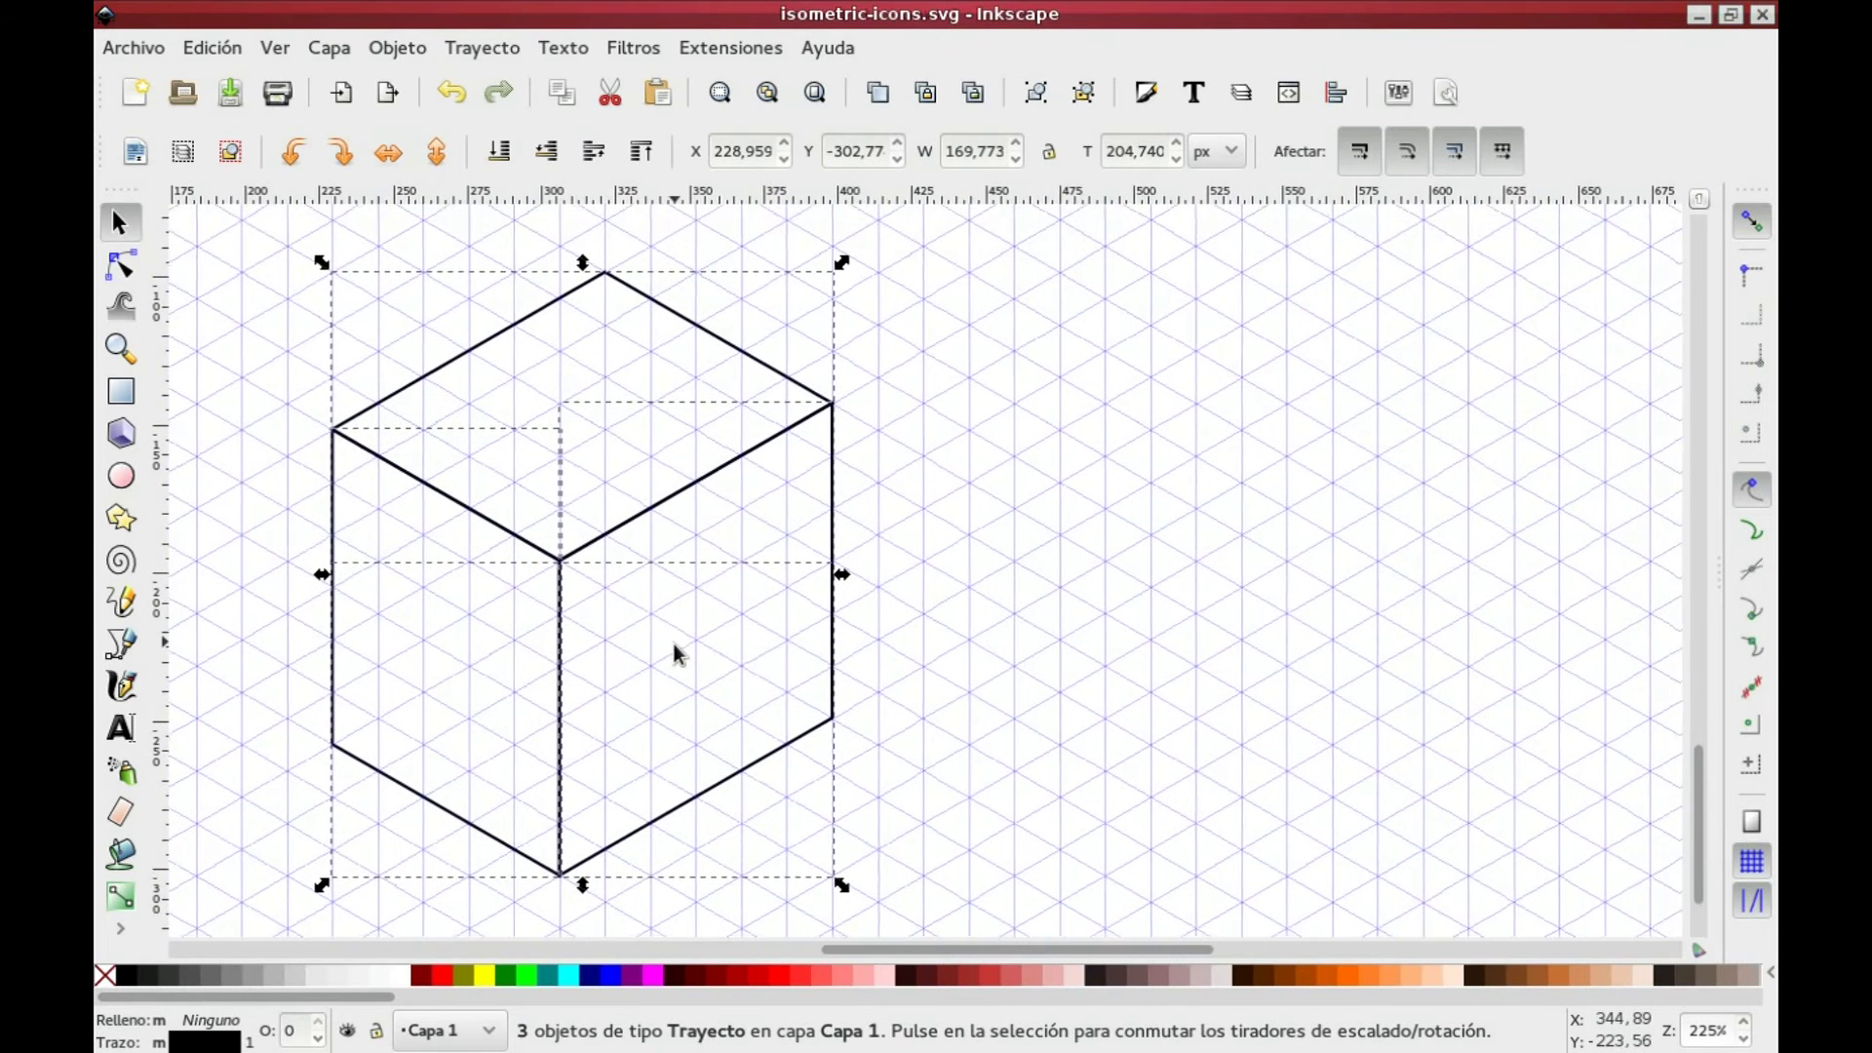
key(ctrl+shift+f)
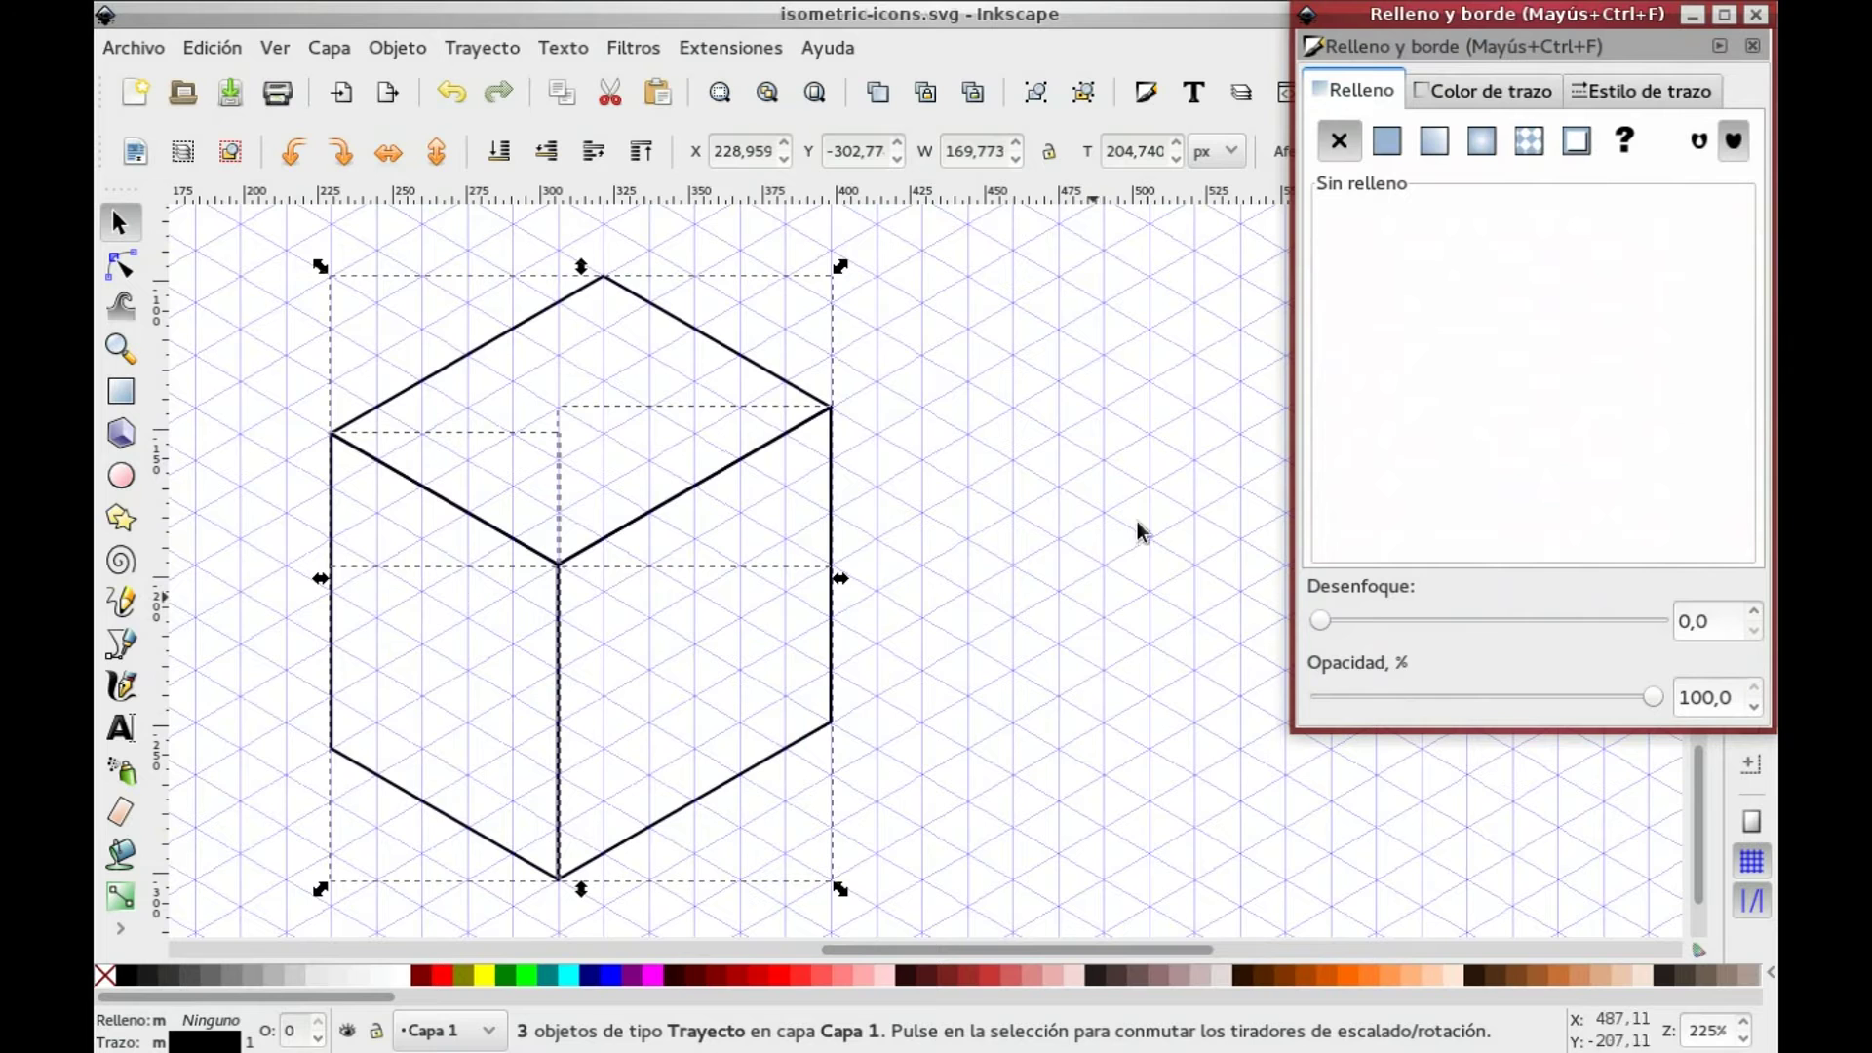
Step: Give all cube faces a flat pale beige fill and no stroke
click(1388, 137)
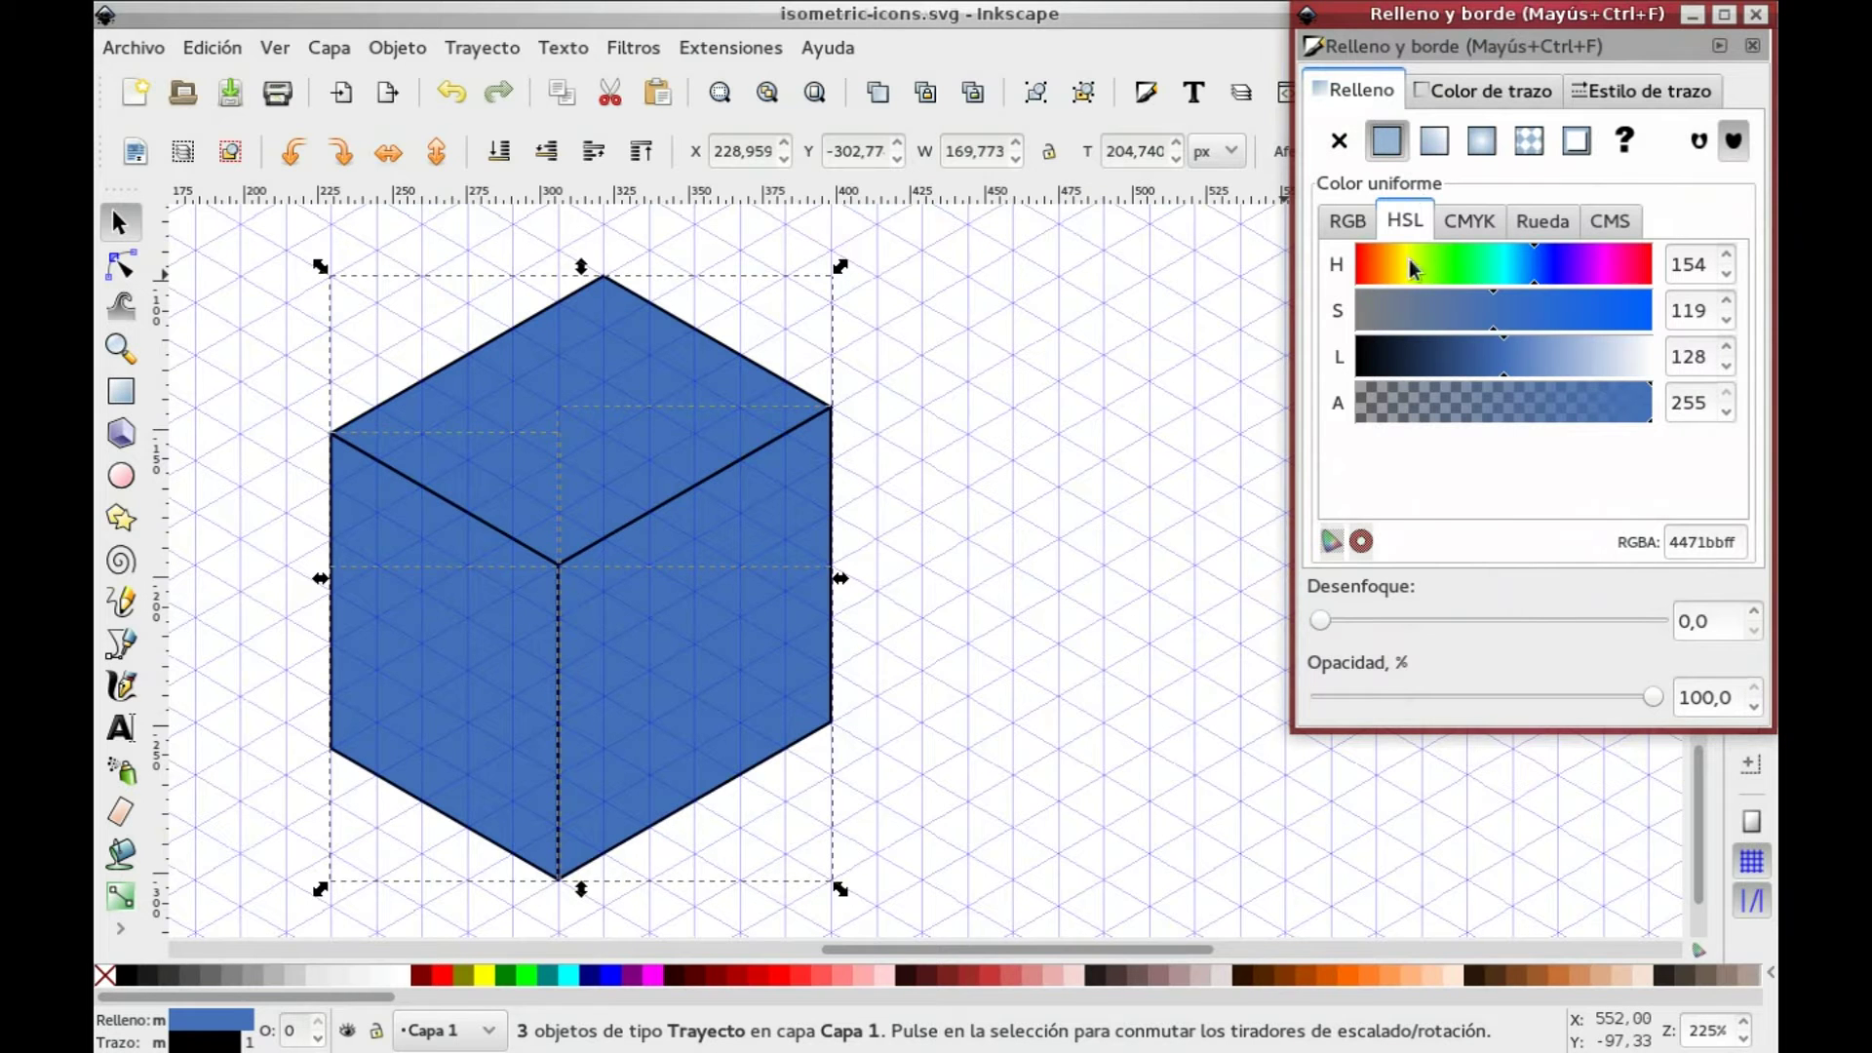
click(1382, 257)
drag(1459, 293, 1408, 295)
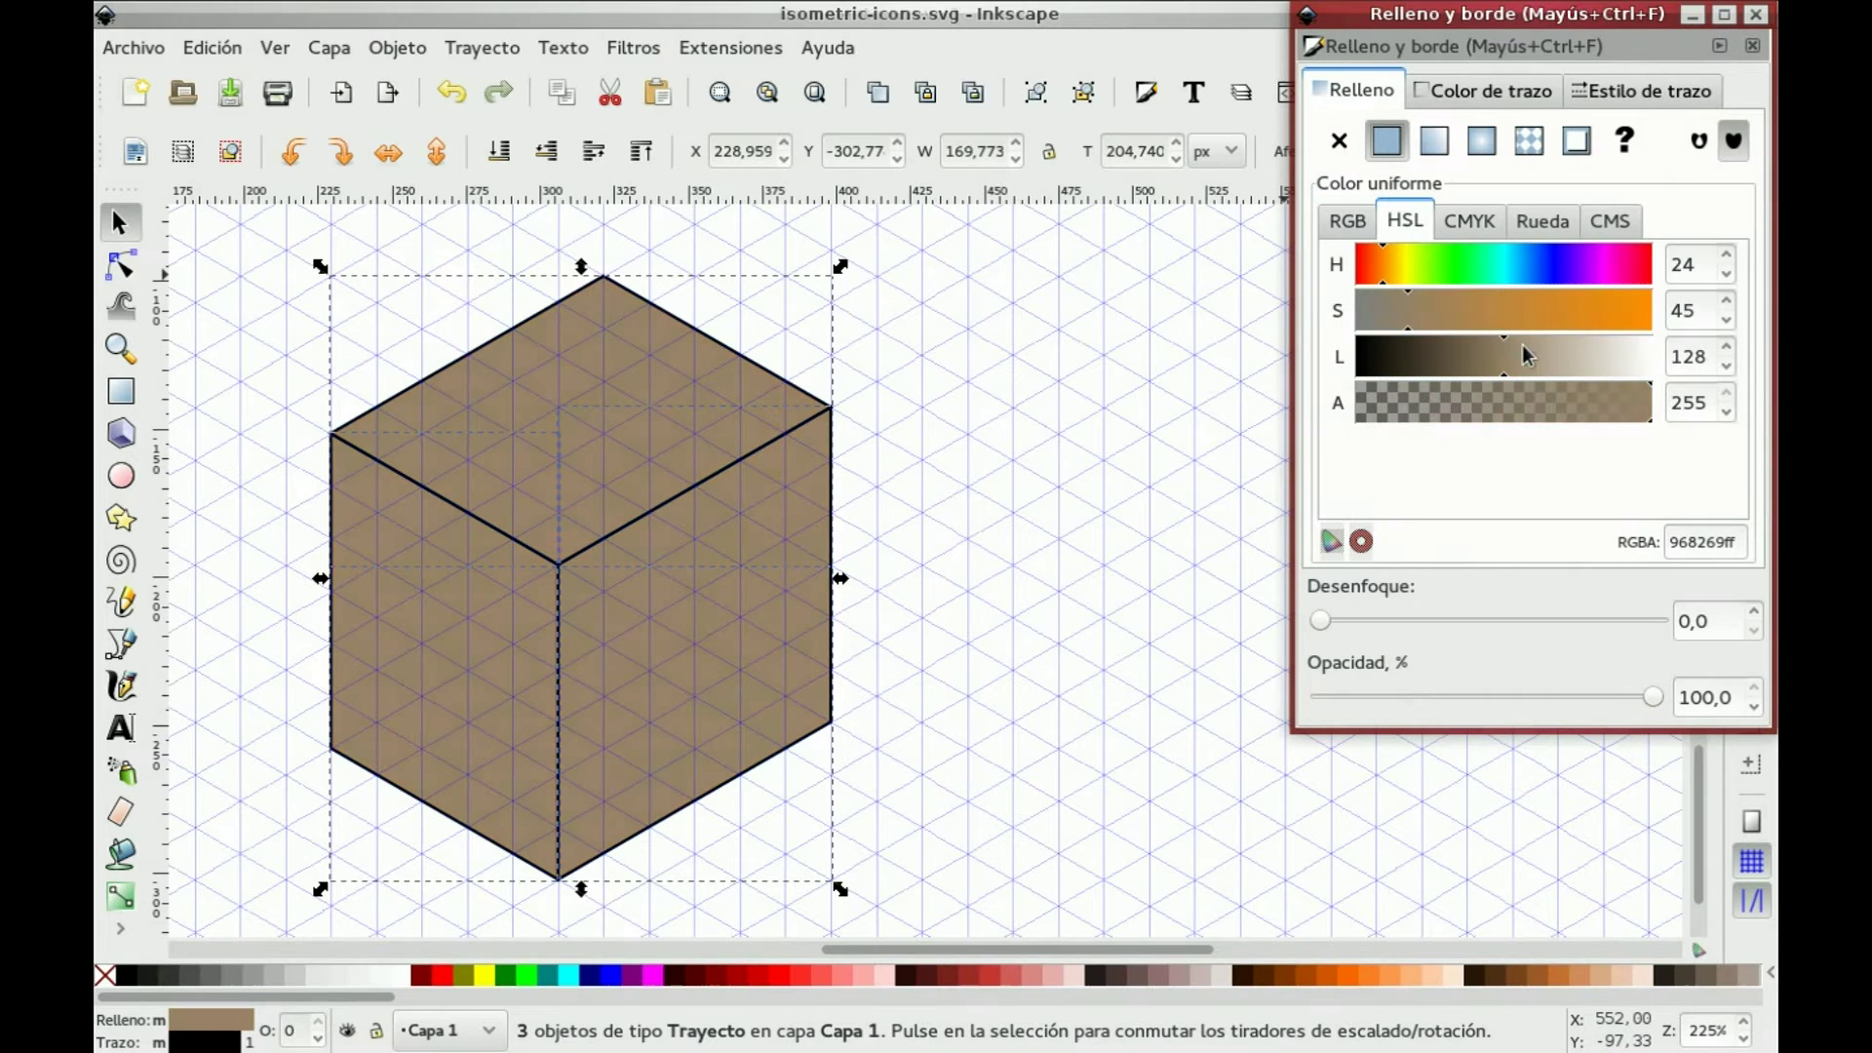
drag(1526, 354, 1609, 359)
click(1484, 90)
click(1338, 140)
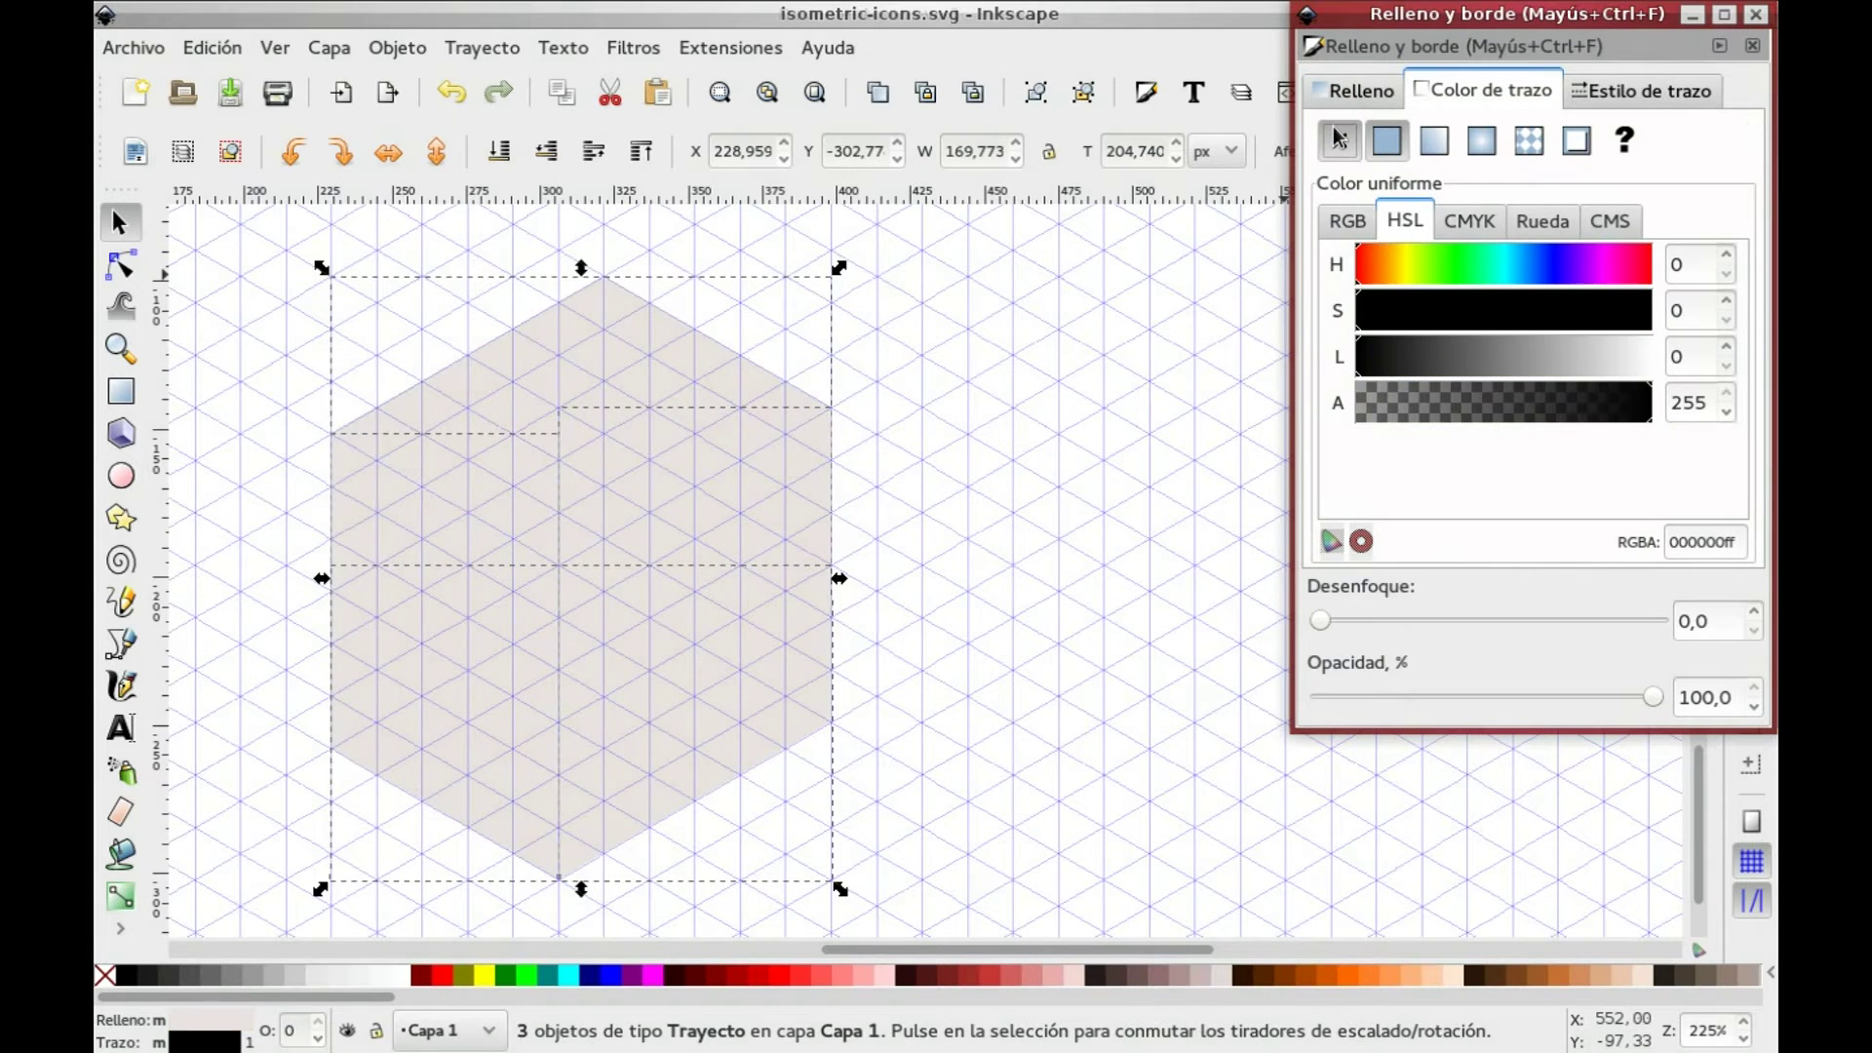
click(1058, 341)
Step: Lighten the top face to efece8ff and darken the left face to dcd4ccff
click(722, 404)
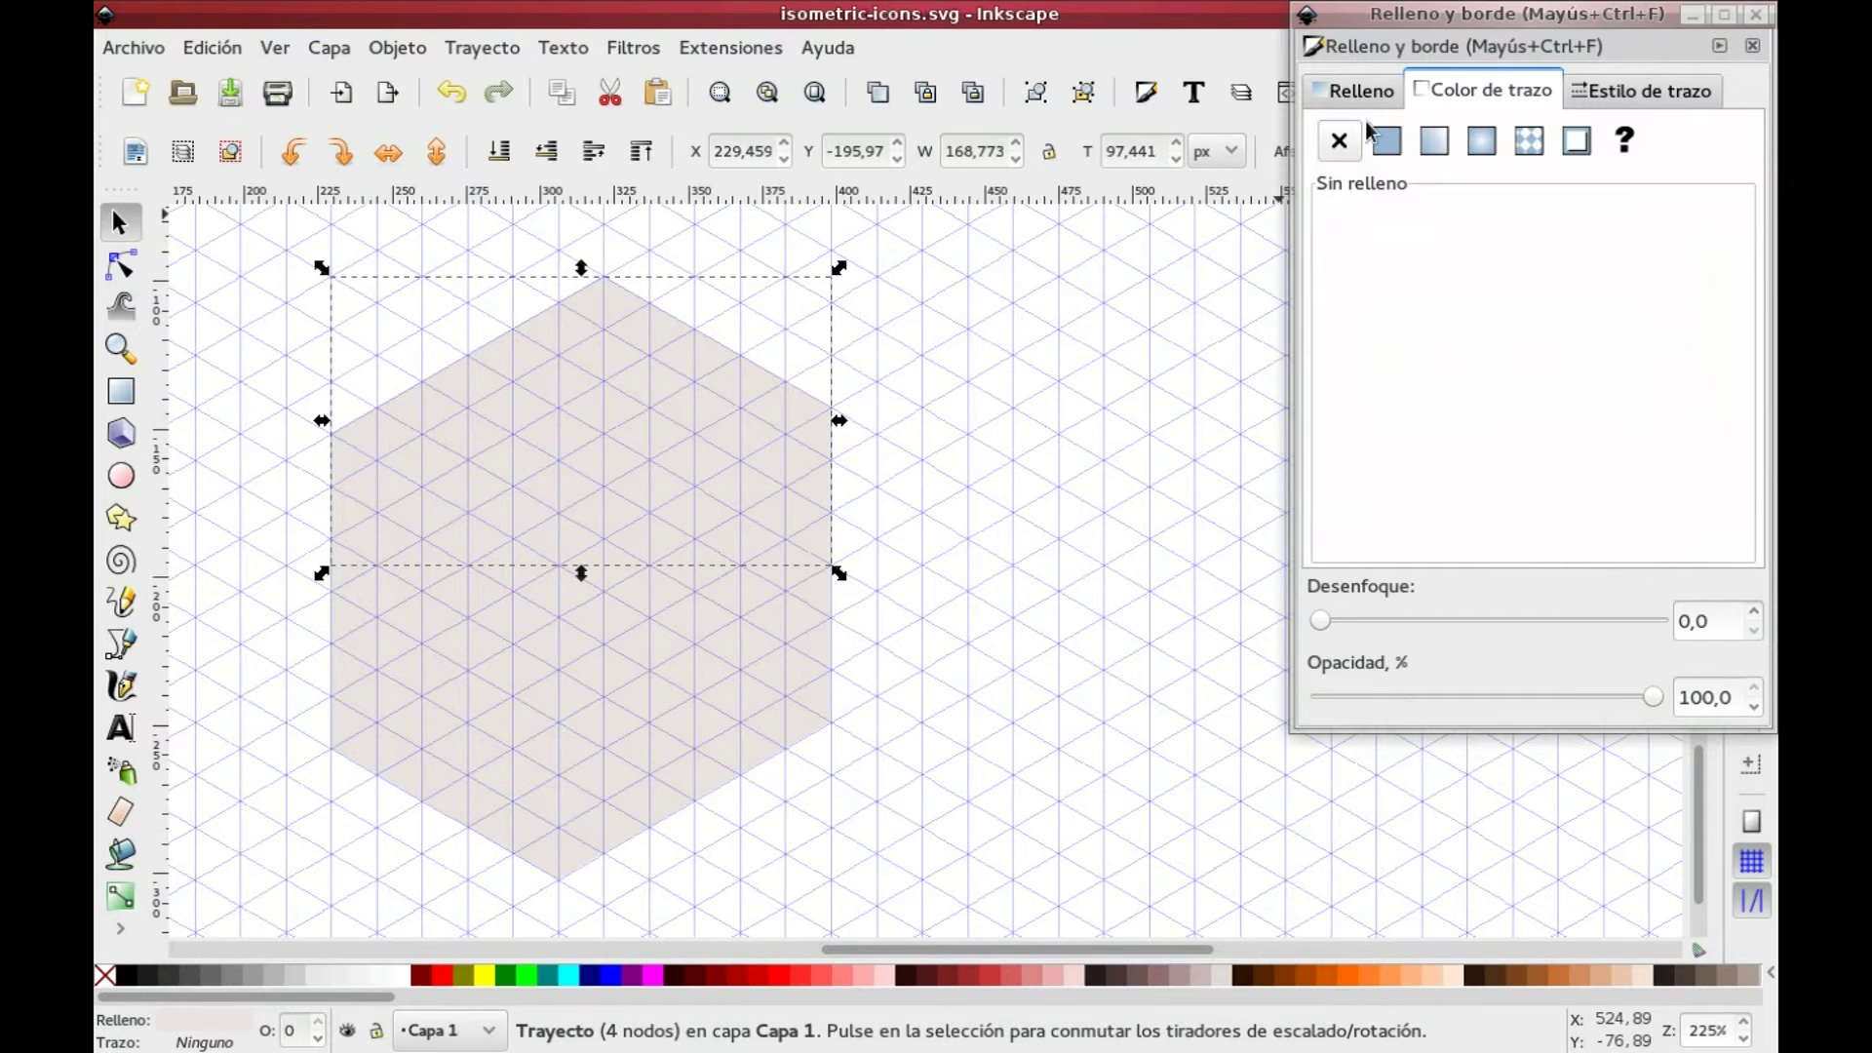
click(1358, 90)
drag(1625, 341, 1634, 349)
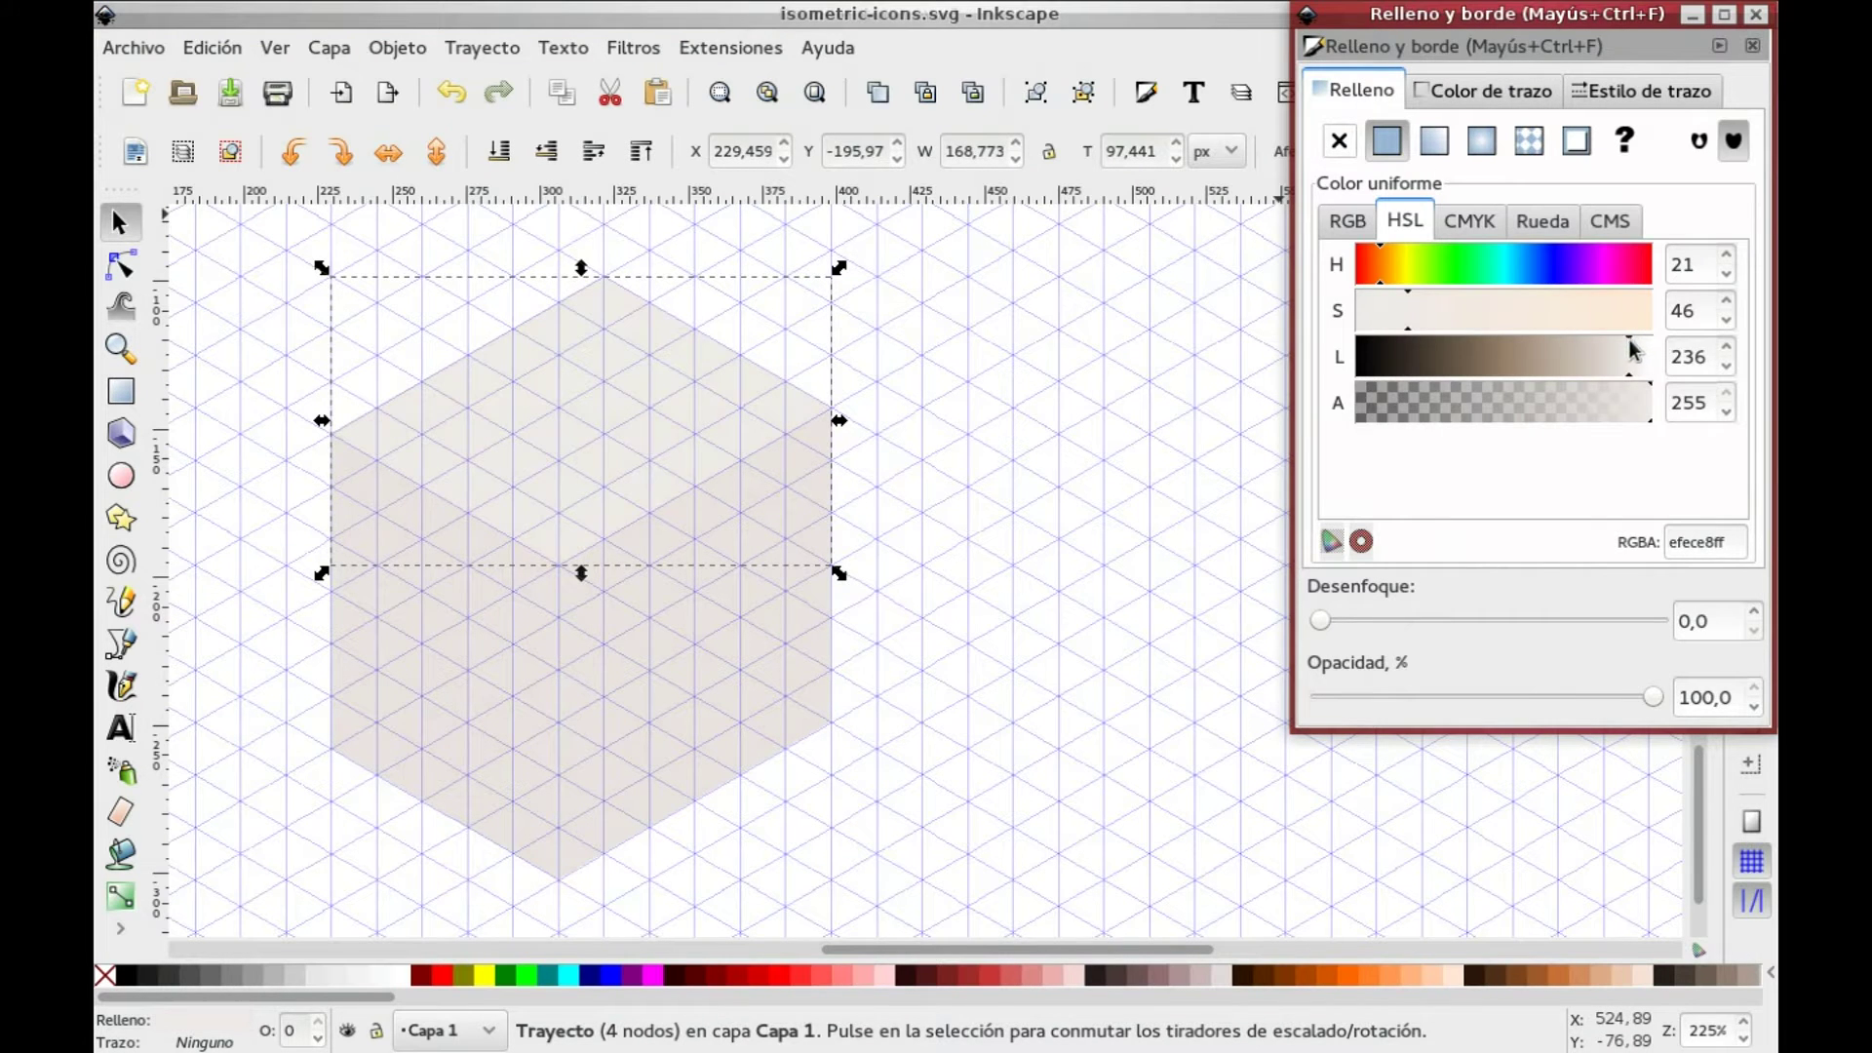
click(386, 630)
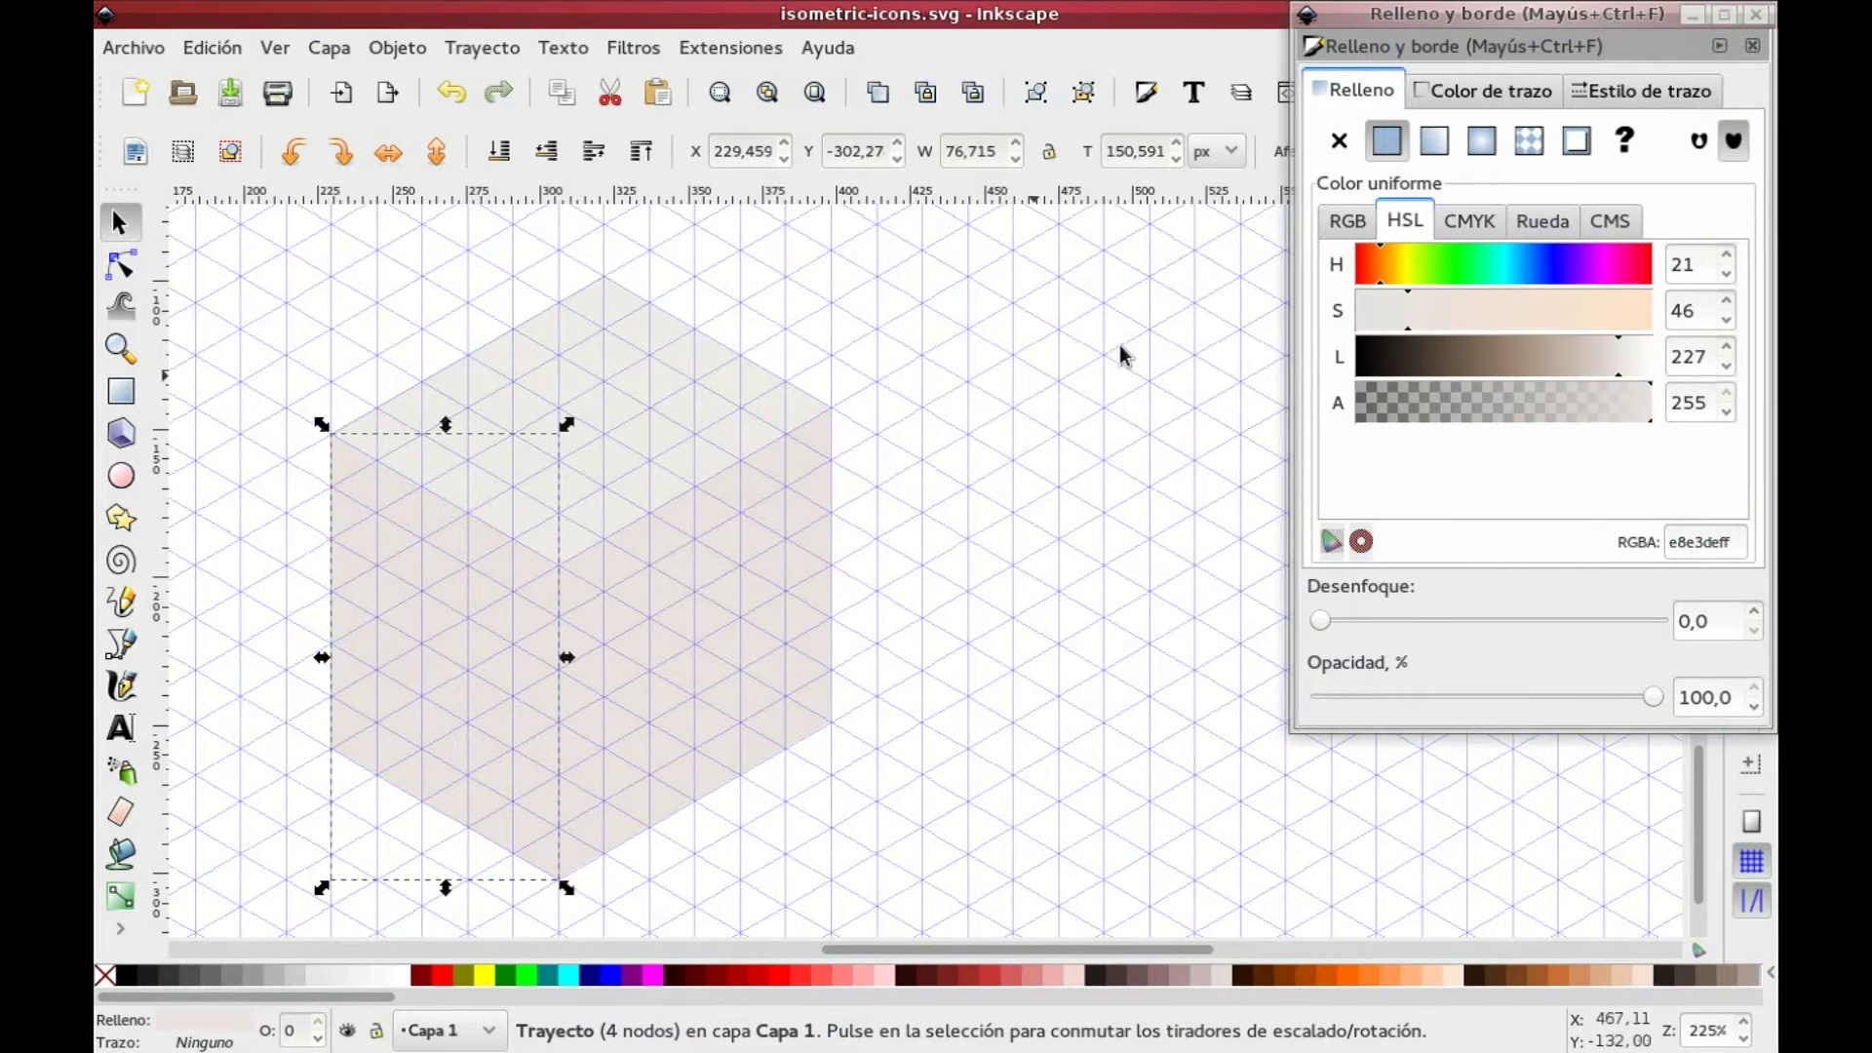
click(1606, 342)
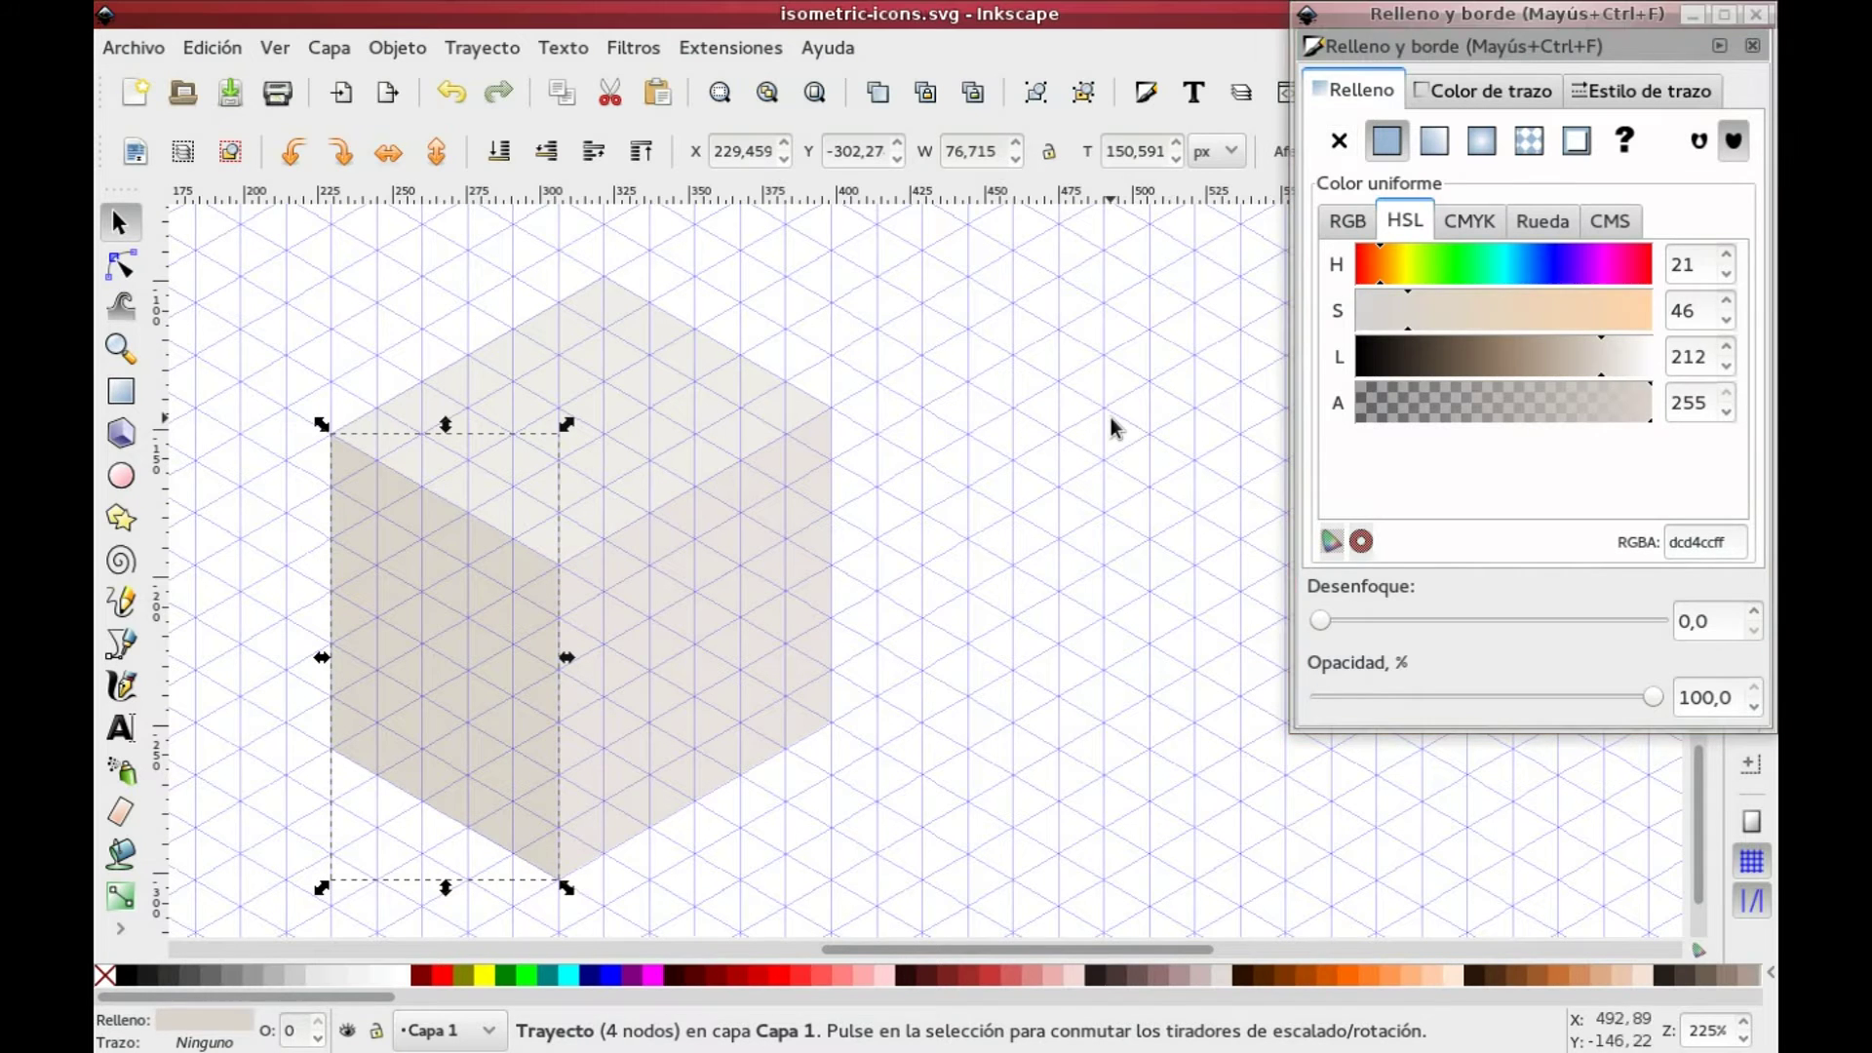
click(852, 475)
drag(770, 588, 864, 593)
Step: Draw a closed narrow tape strip parallelogram across the cube's top face
scroll(877, 610, up, 2)
click(120, 644)
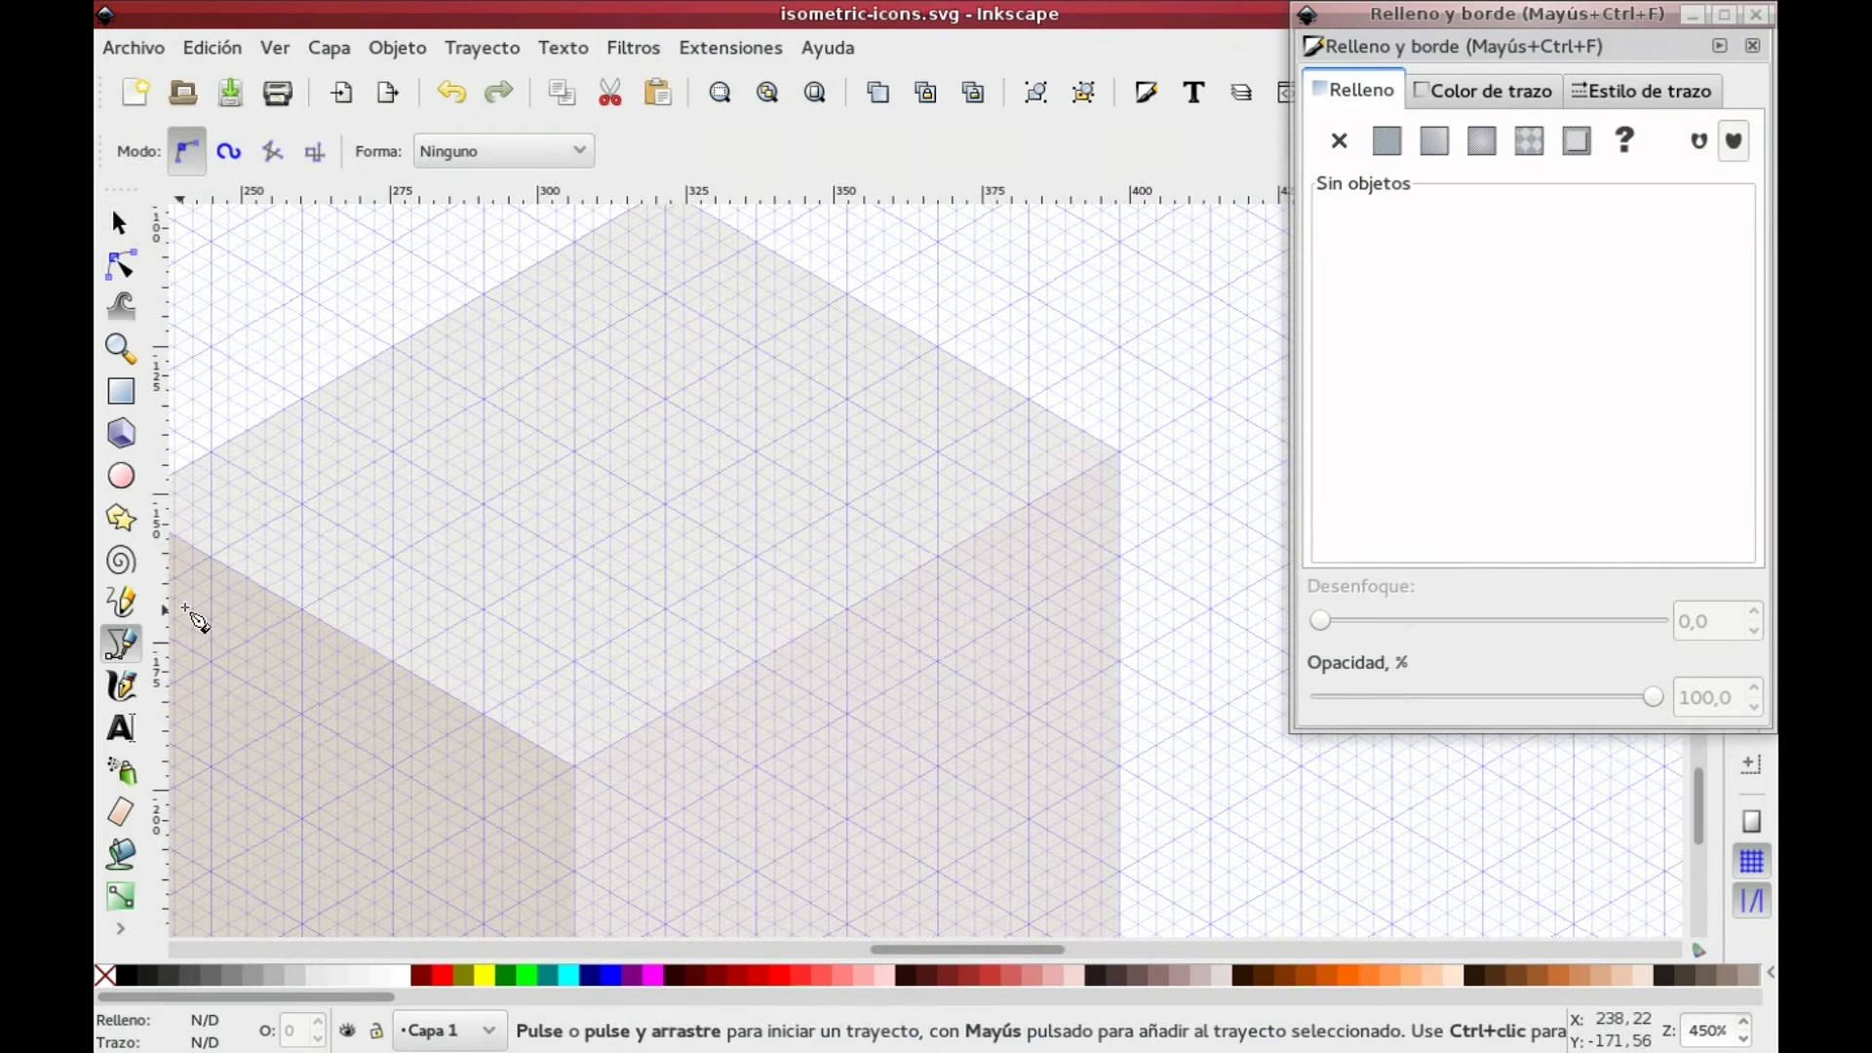
click(360, 368)
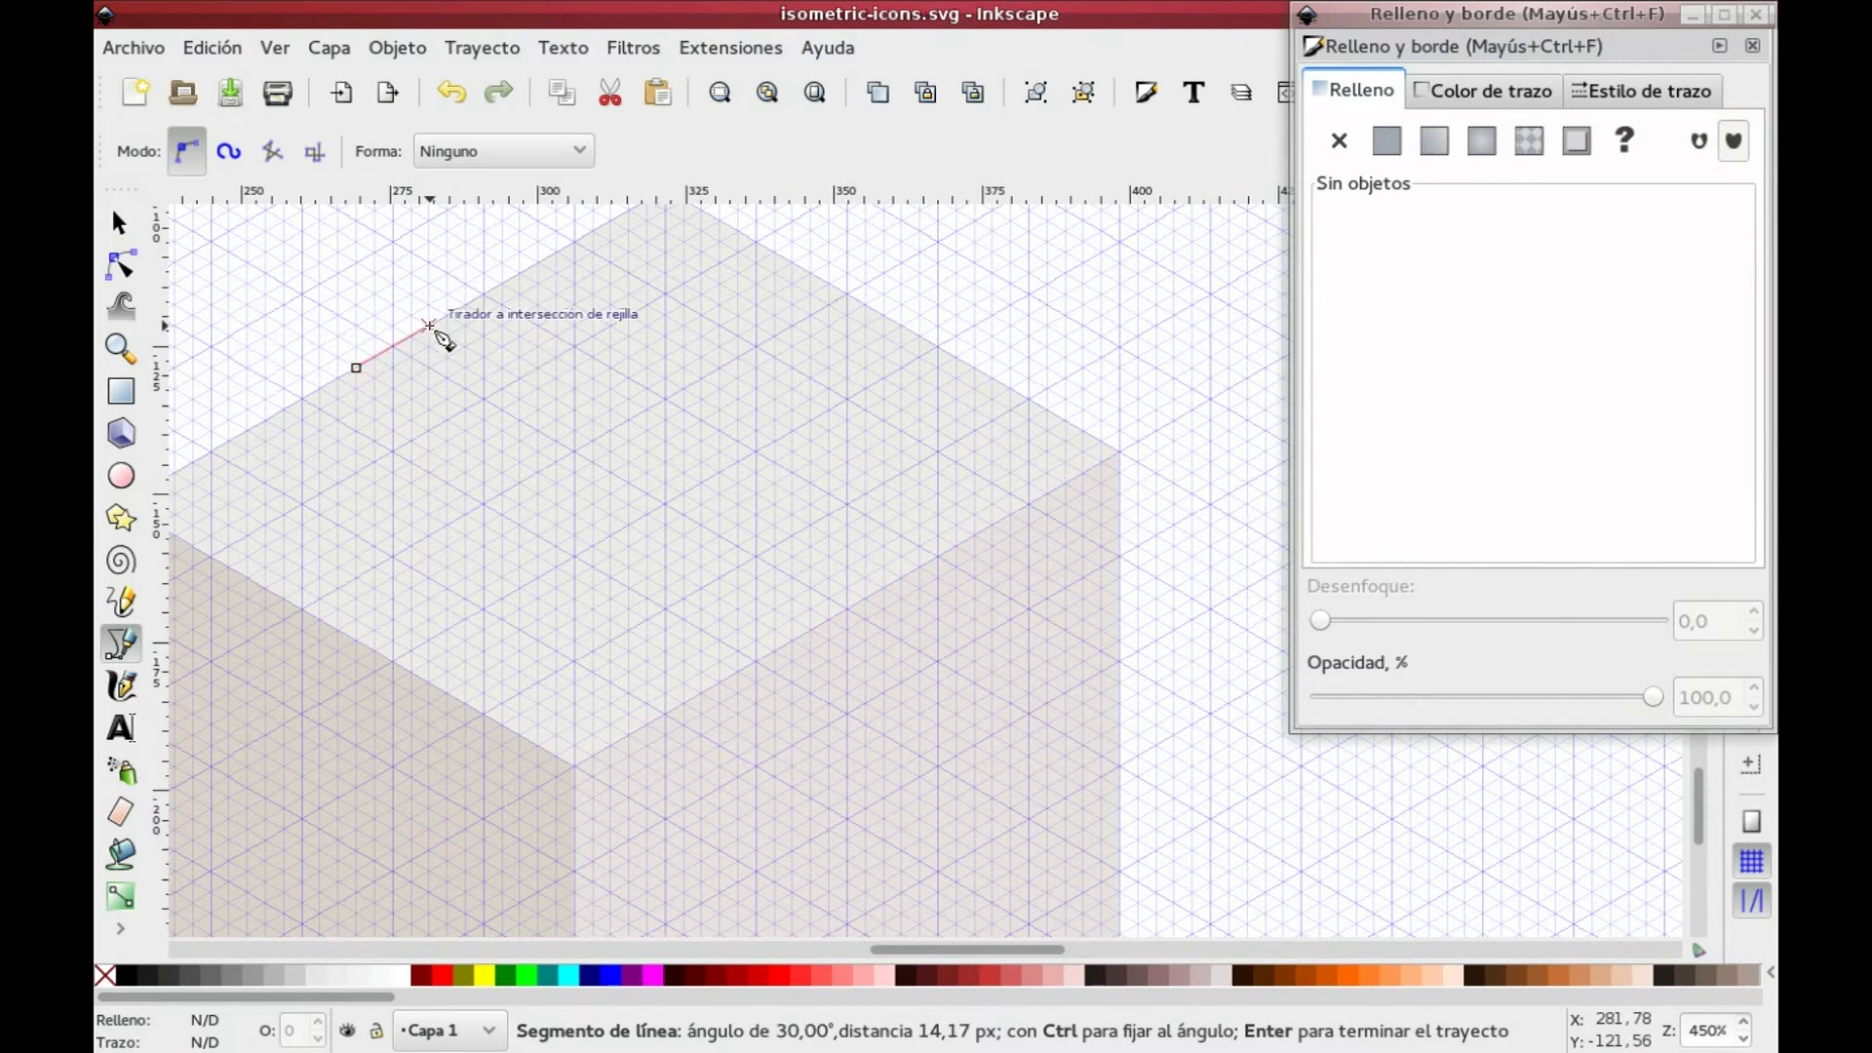
click(428, 325)
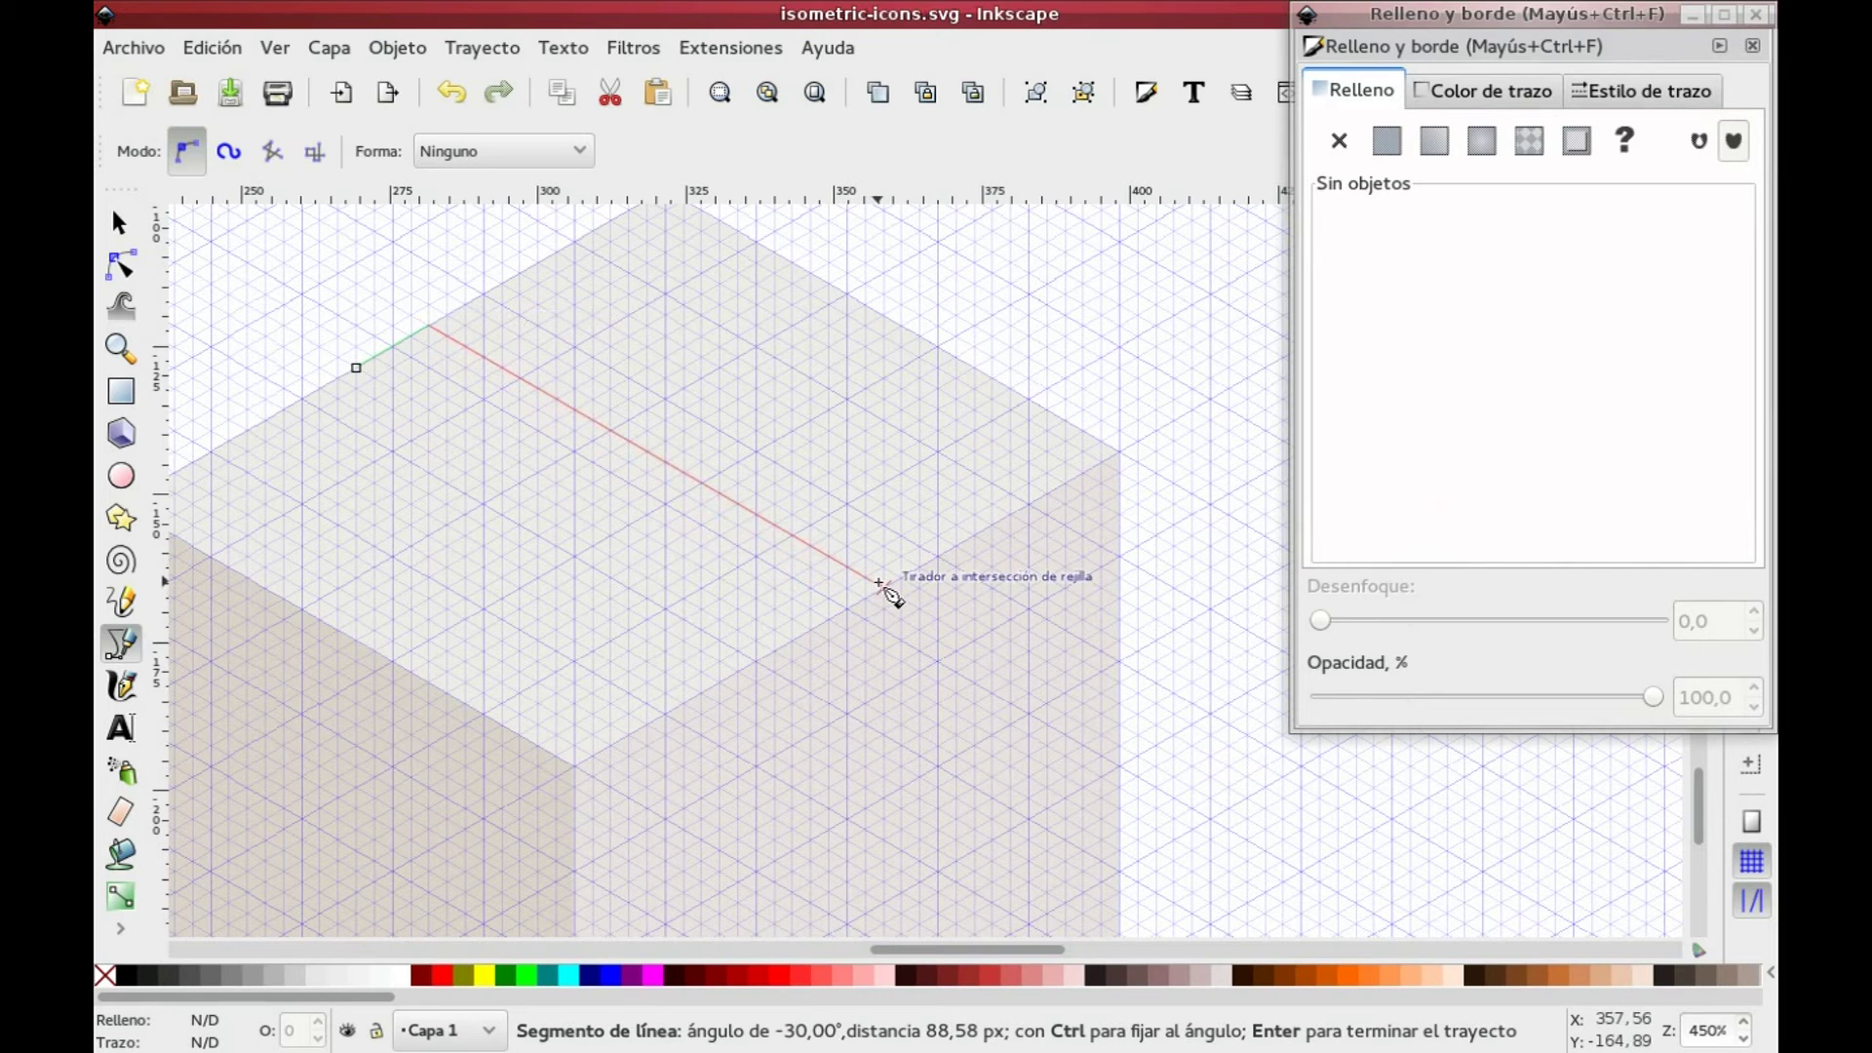
click(884, 588)
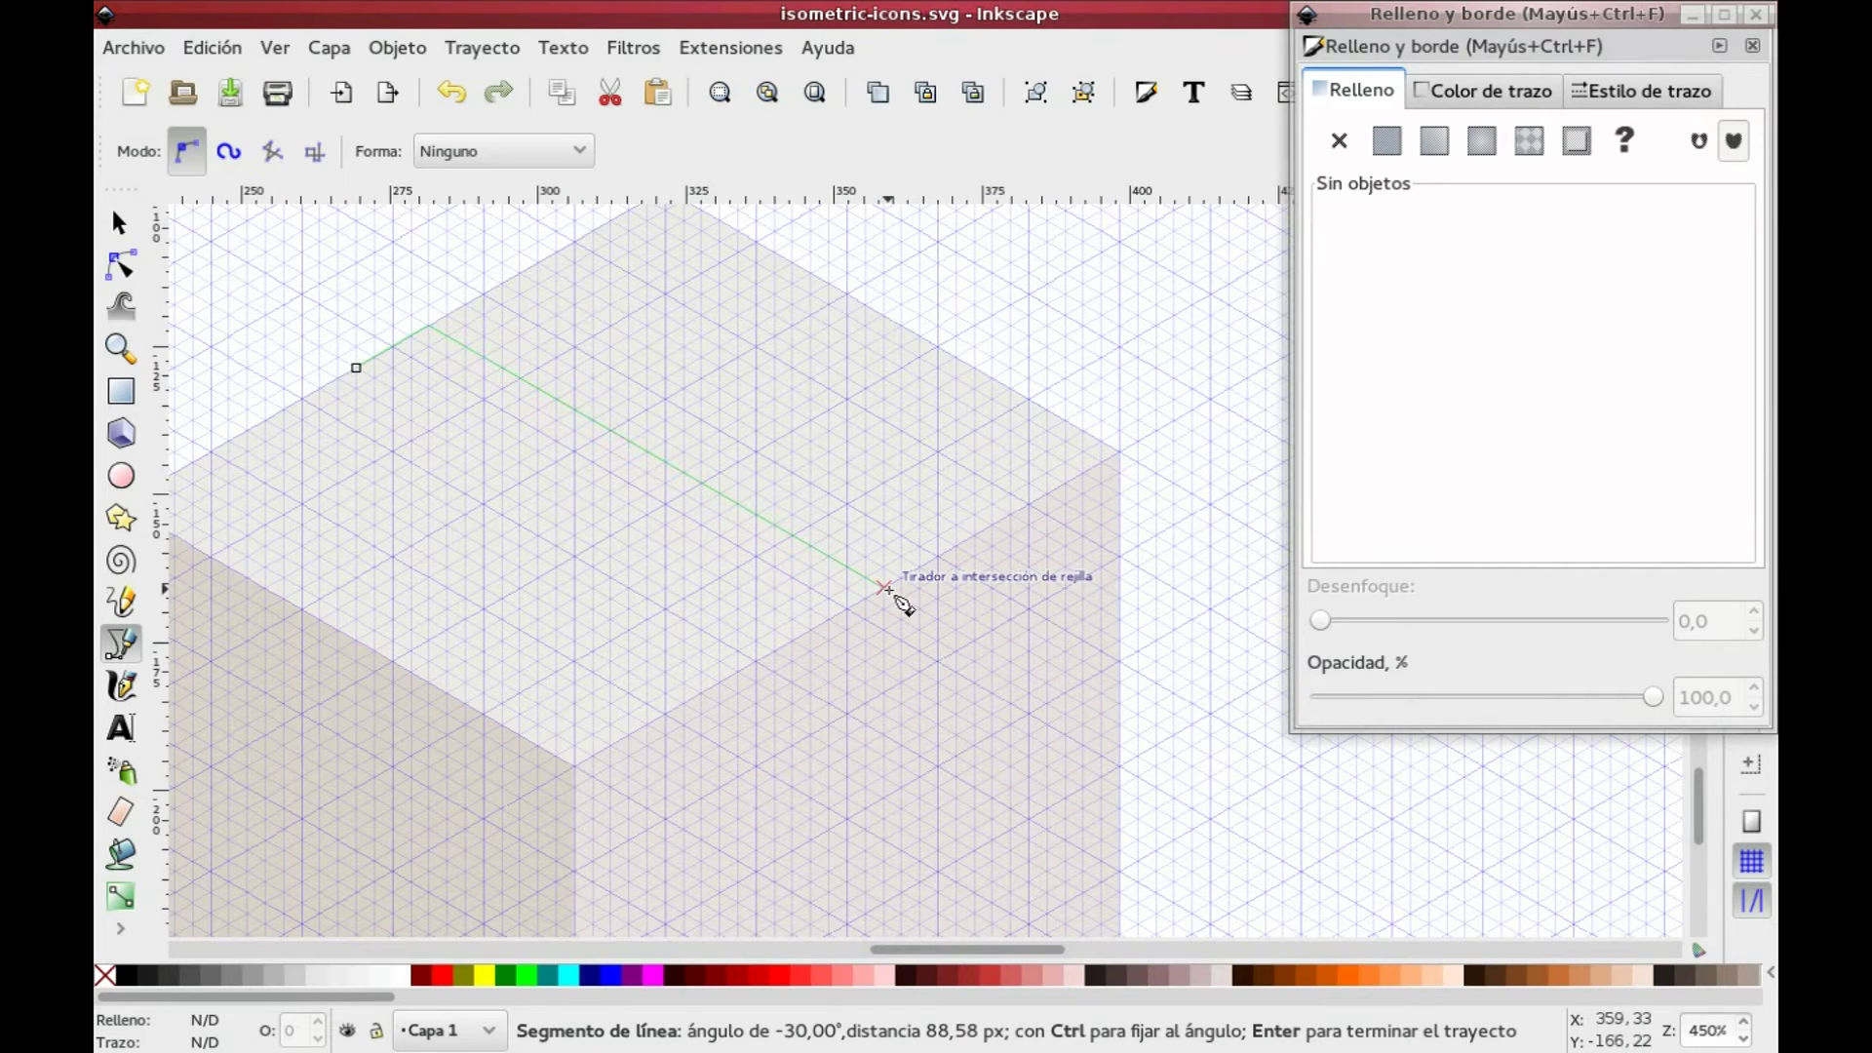
click(812, 629)
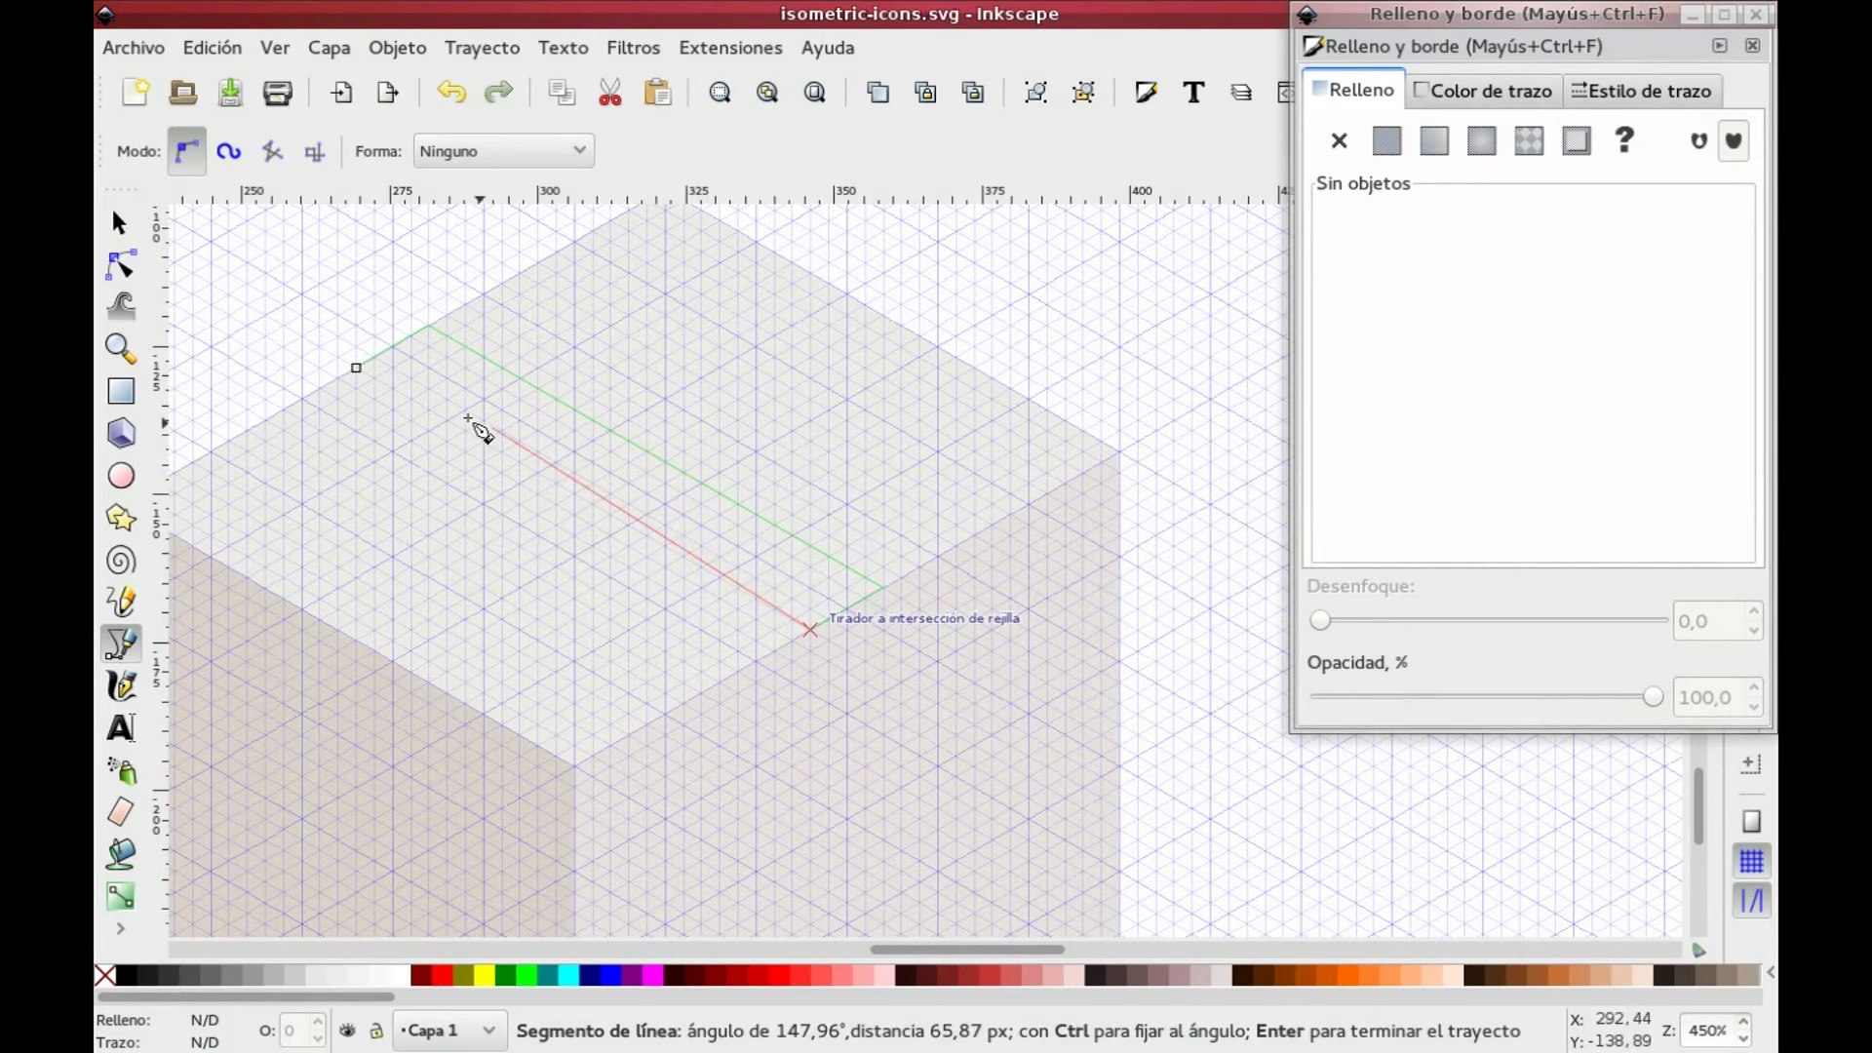
click(357, 368)
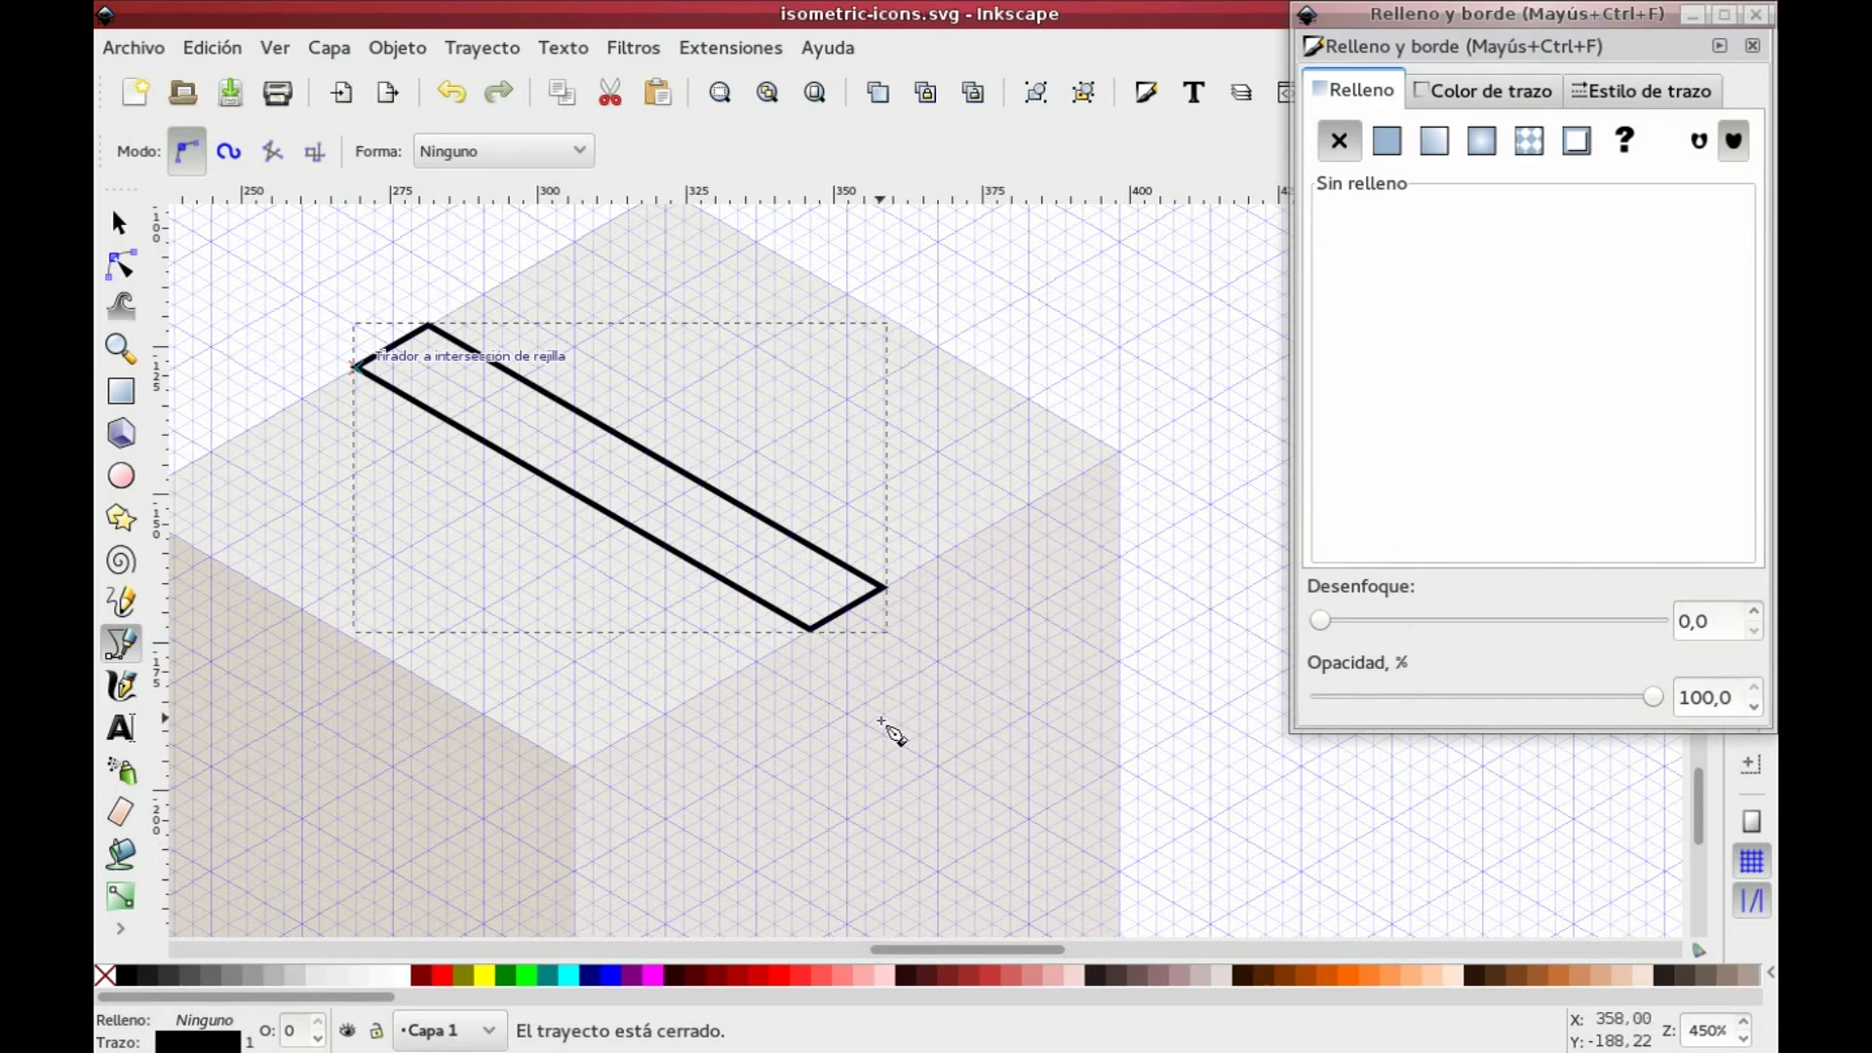
Step: Draw a notched flap hanging down the right face from the strip's front end
click(812, 629)
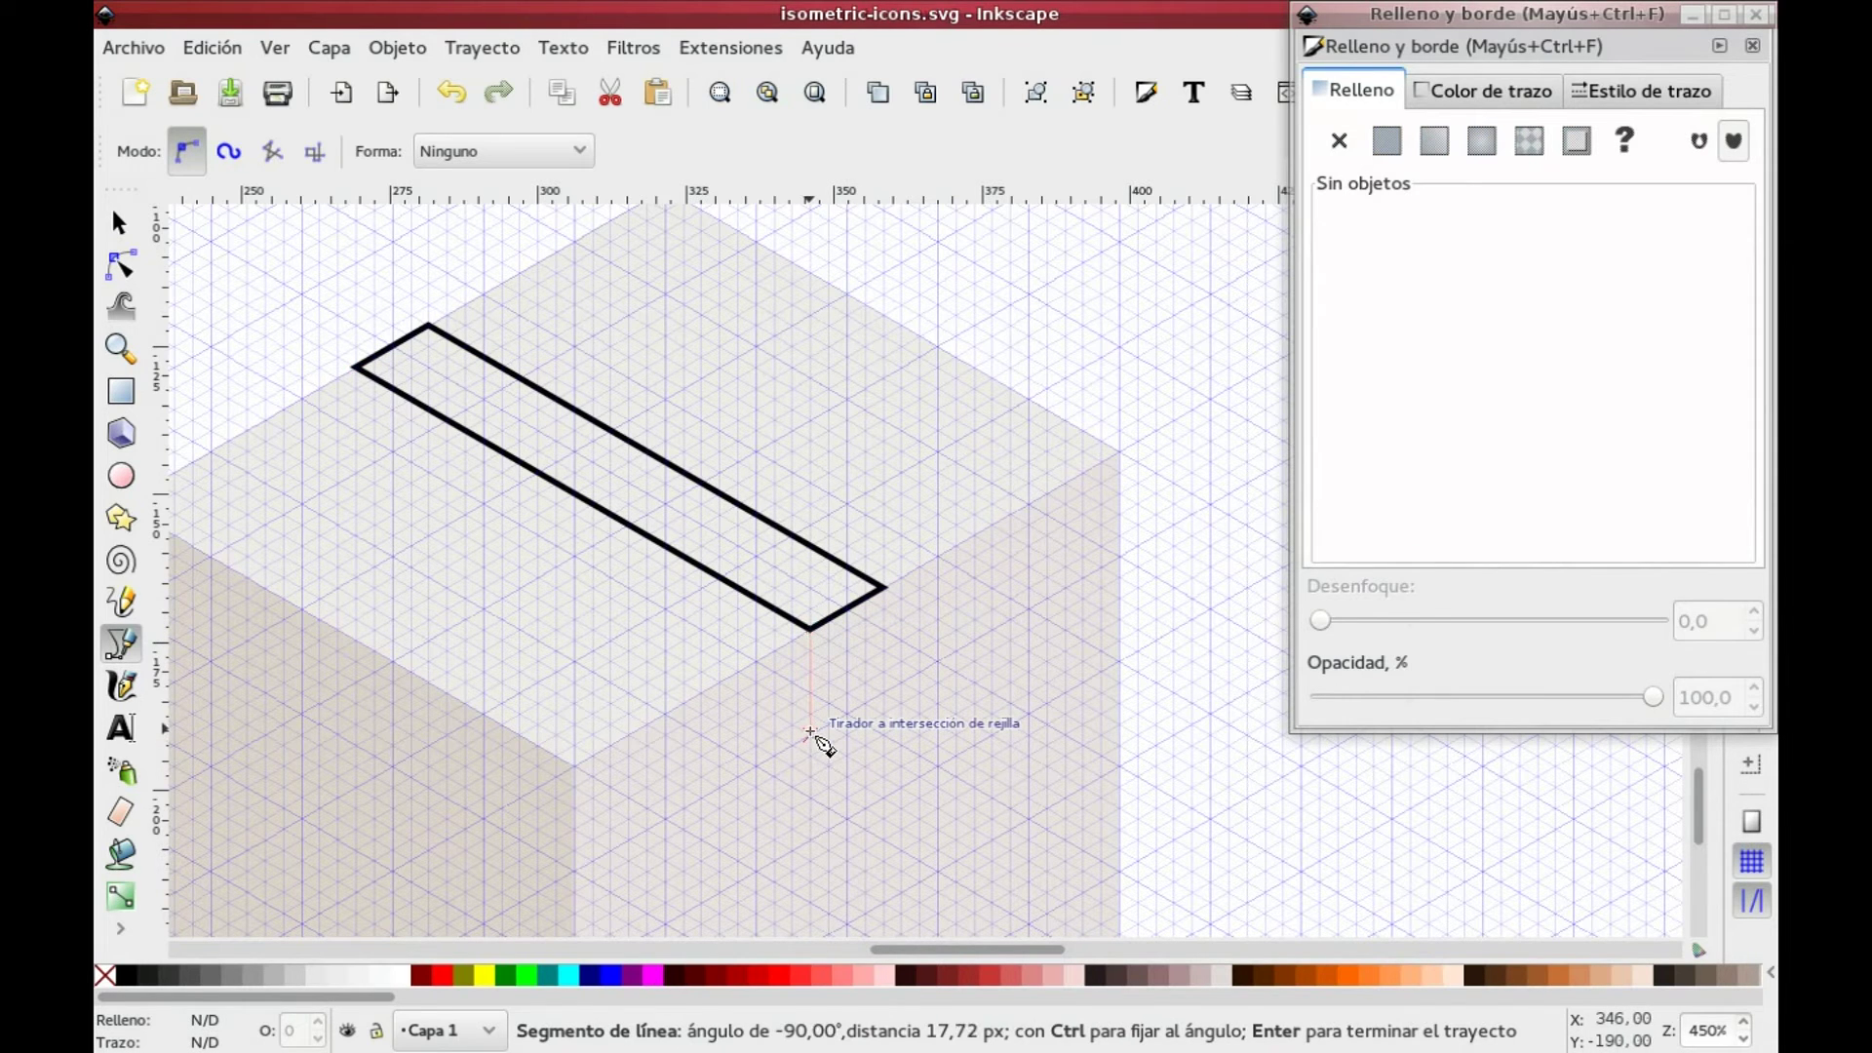
key(Escape)
click(810, 732)
click(809, 629)
click(882, 587)
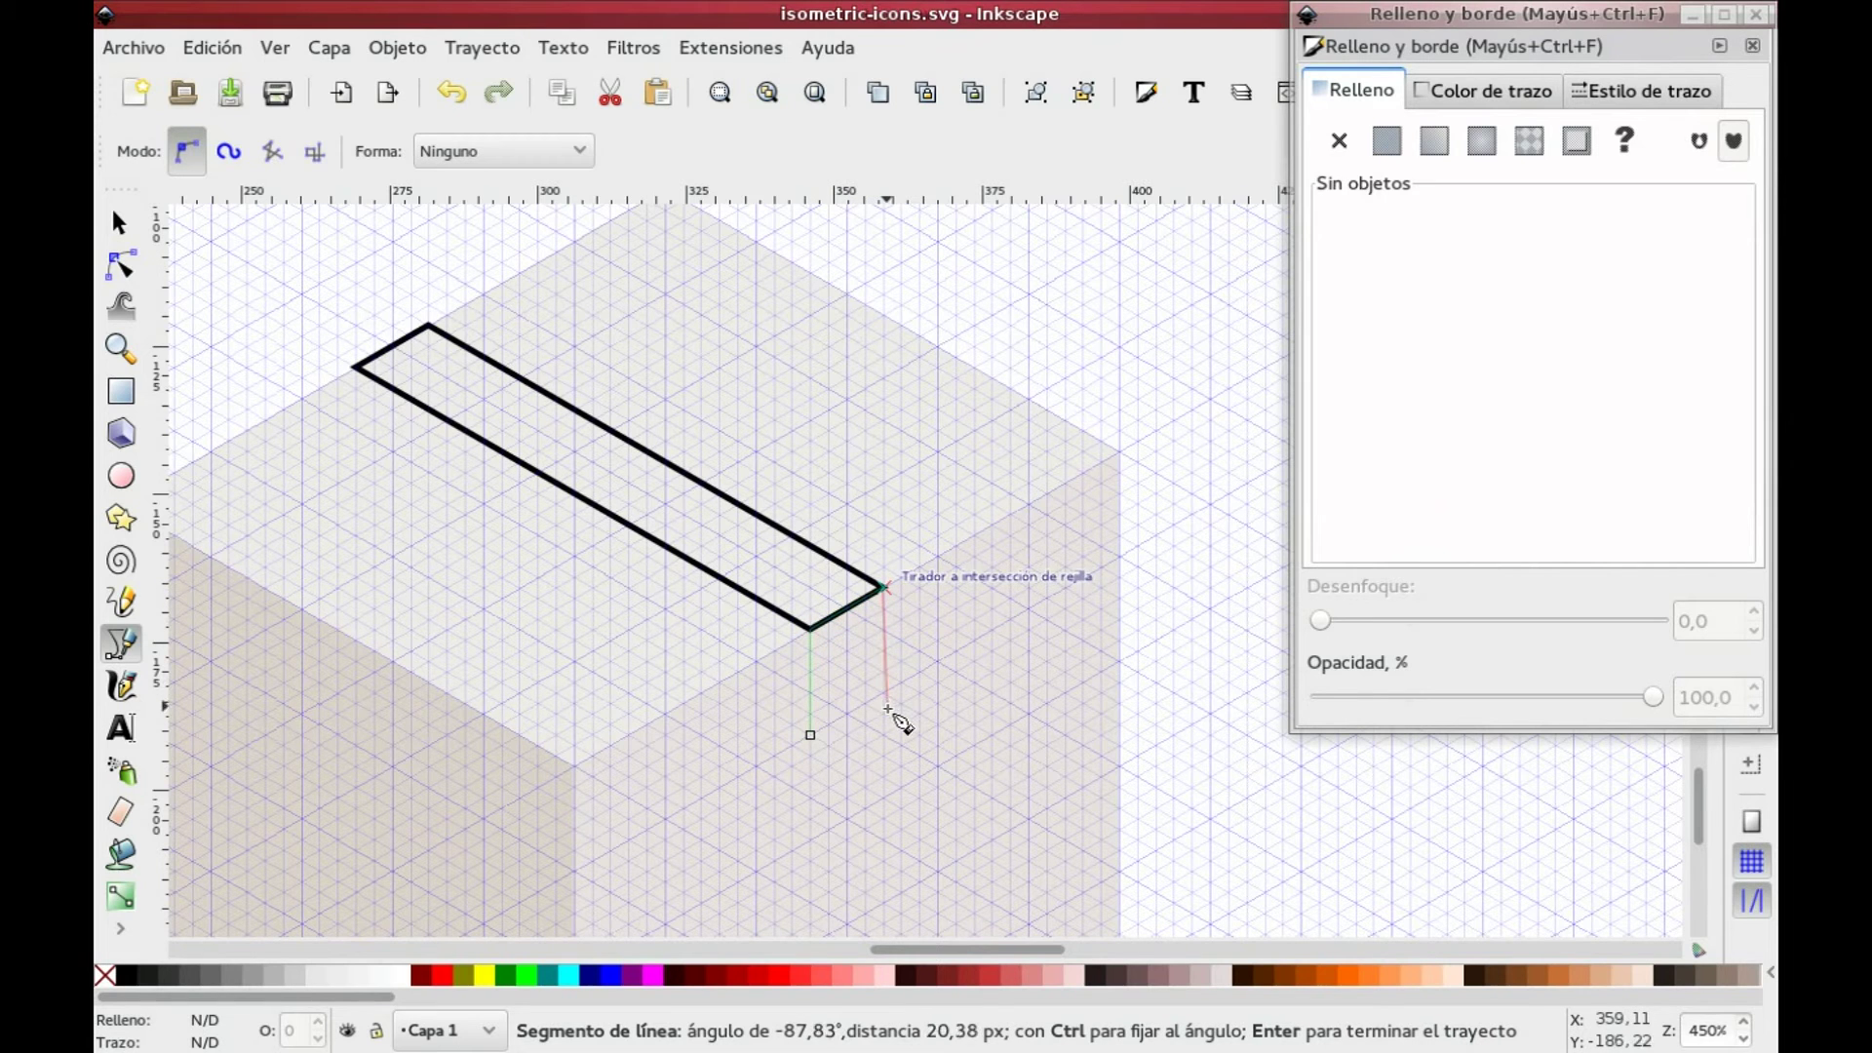
click(883, 694)
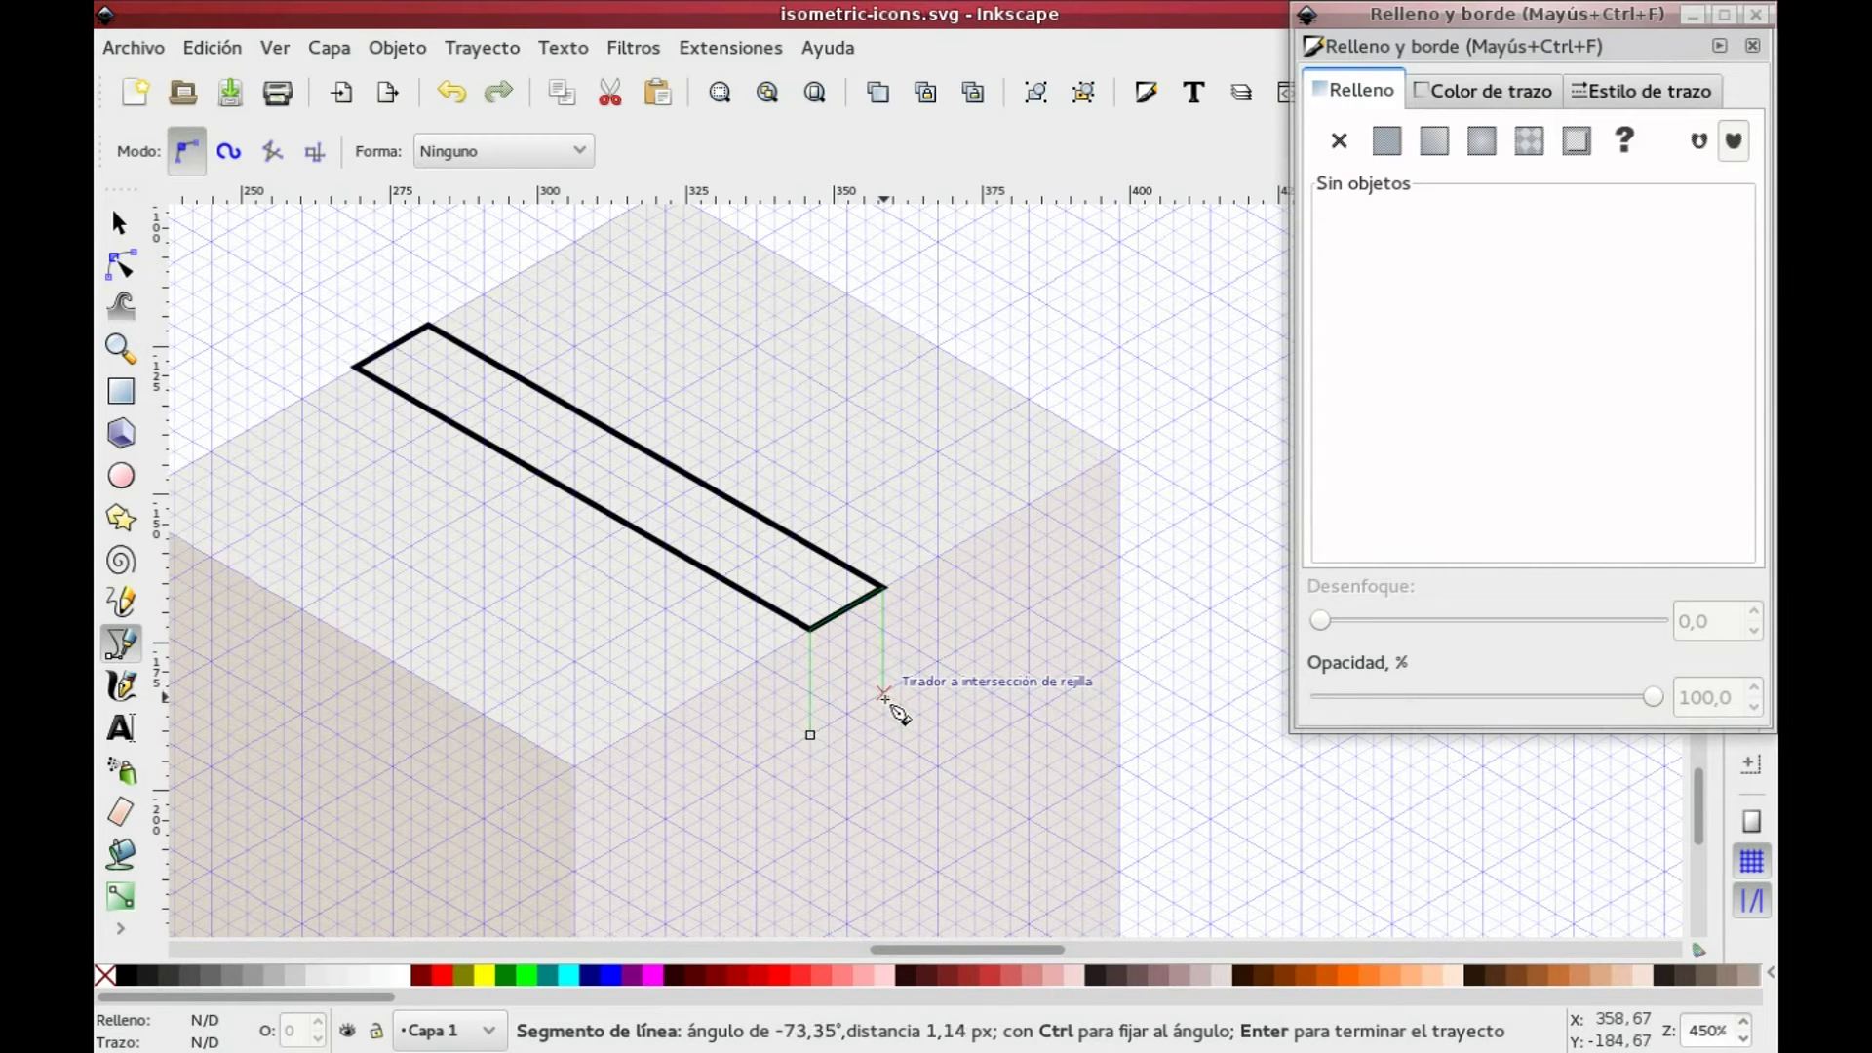
click(847, 714)
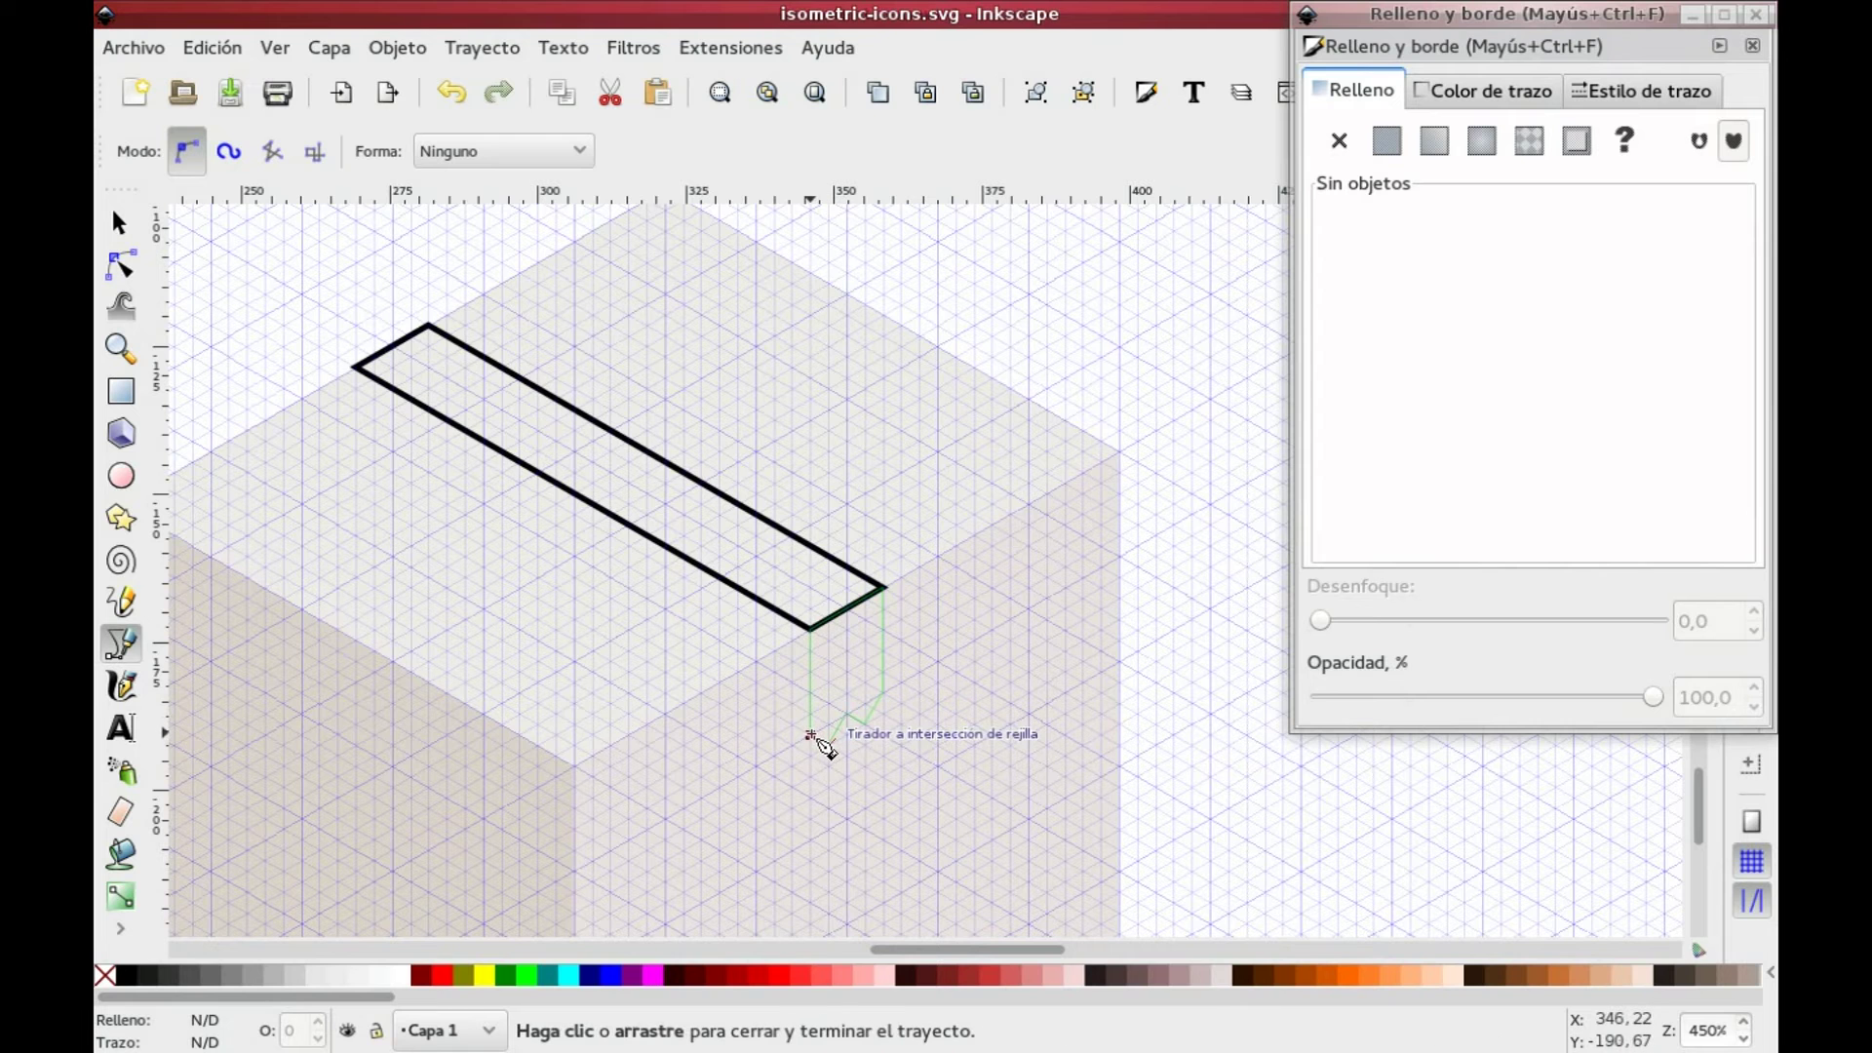
click(810, 734)
drag(668, 656, 766, 670)
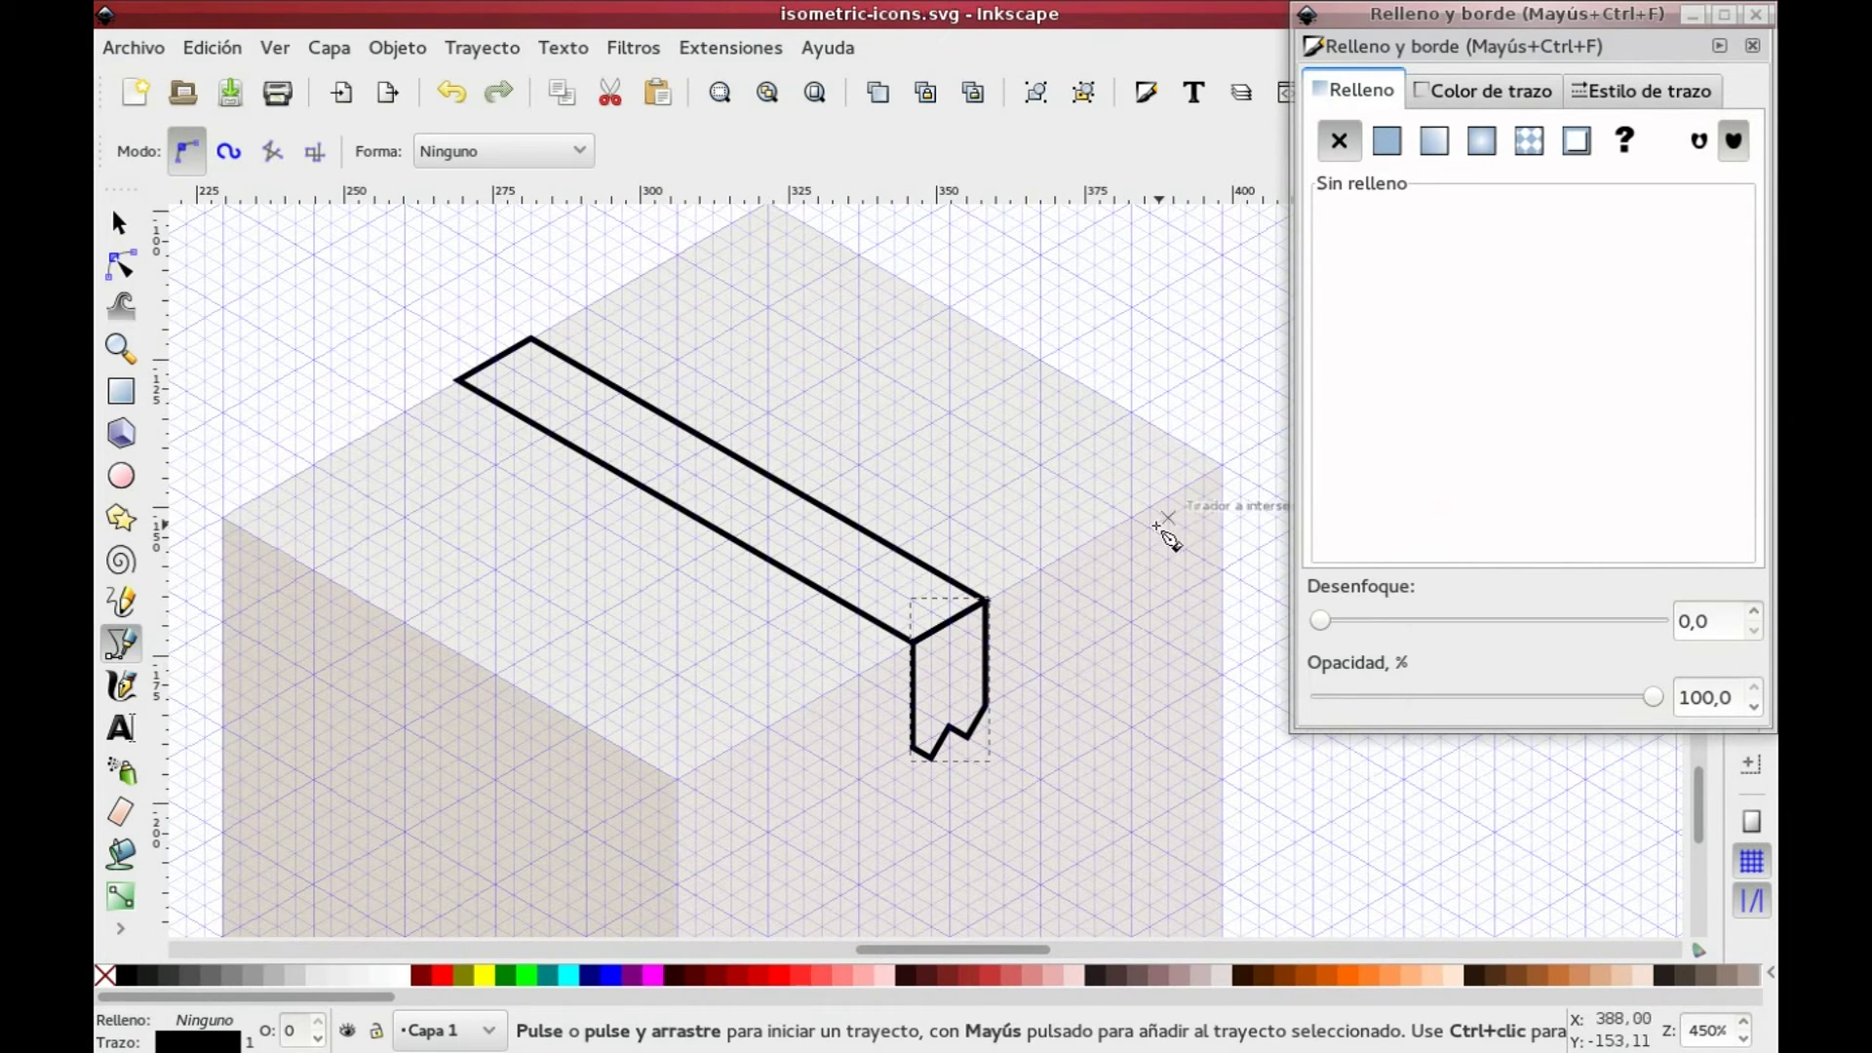
Step: Draw a closed second tape bar crossing the first on the top face
click(967, 317)
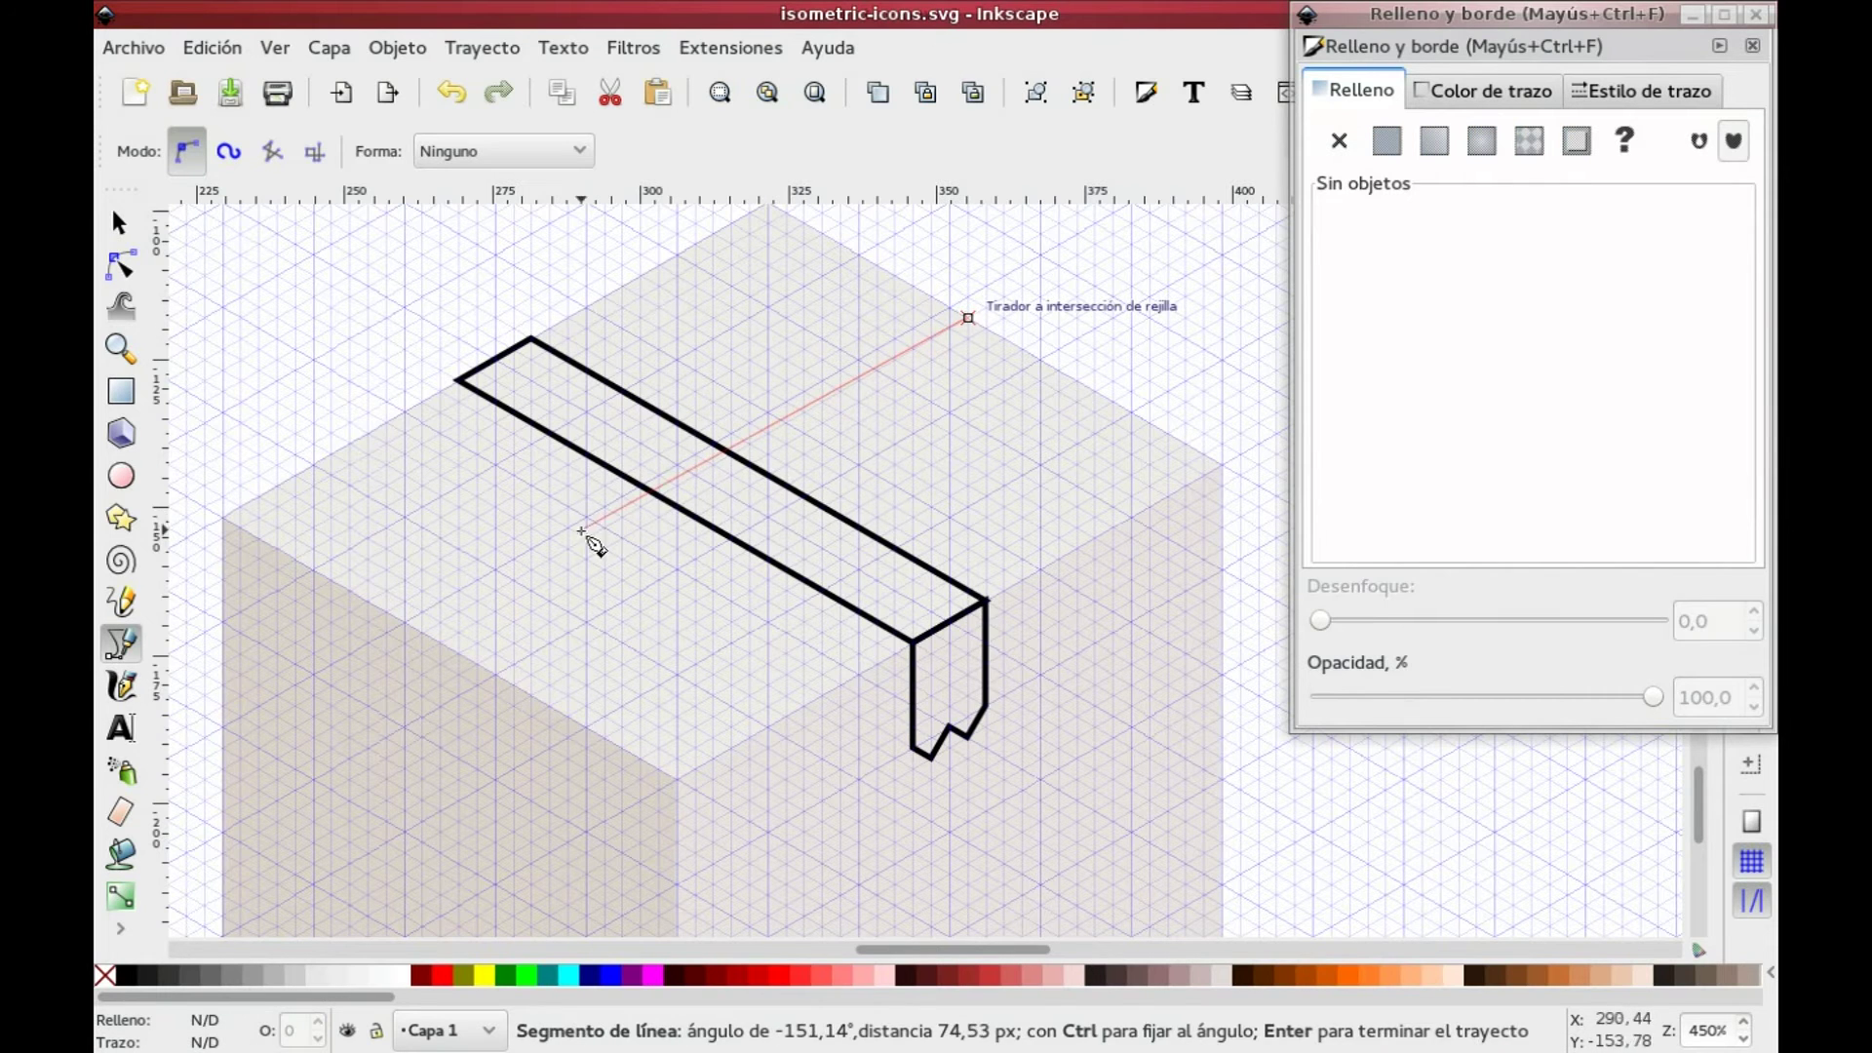
click(425, 632)
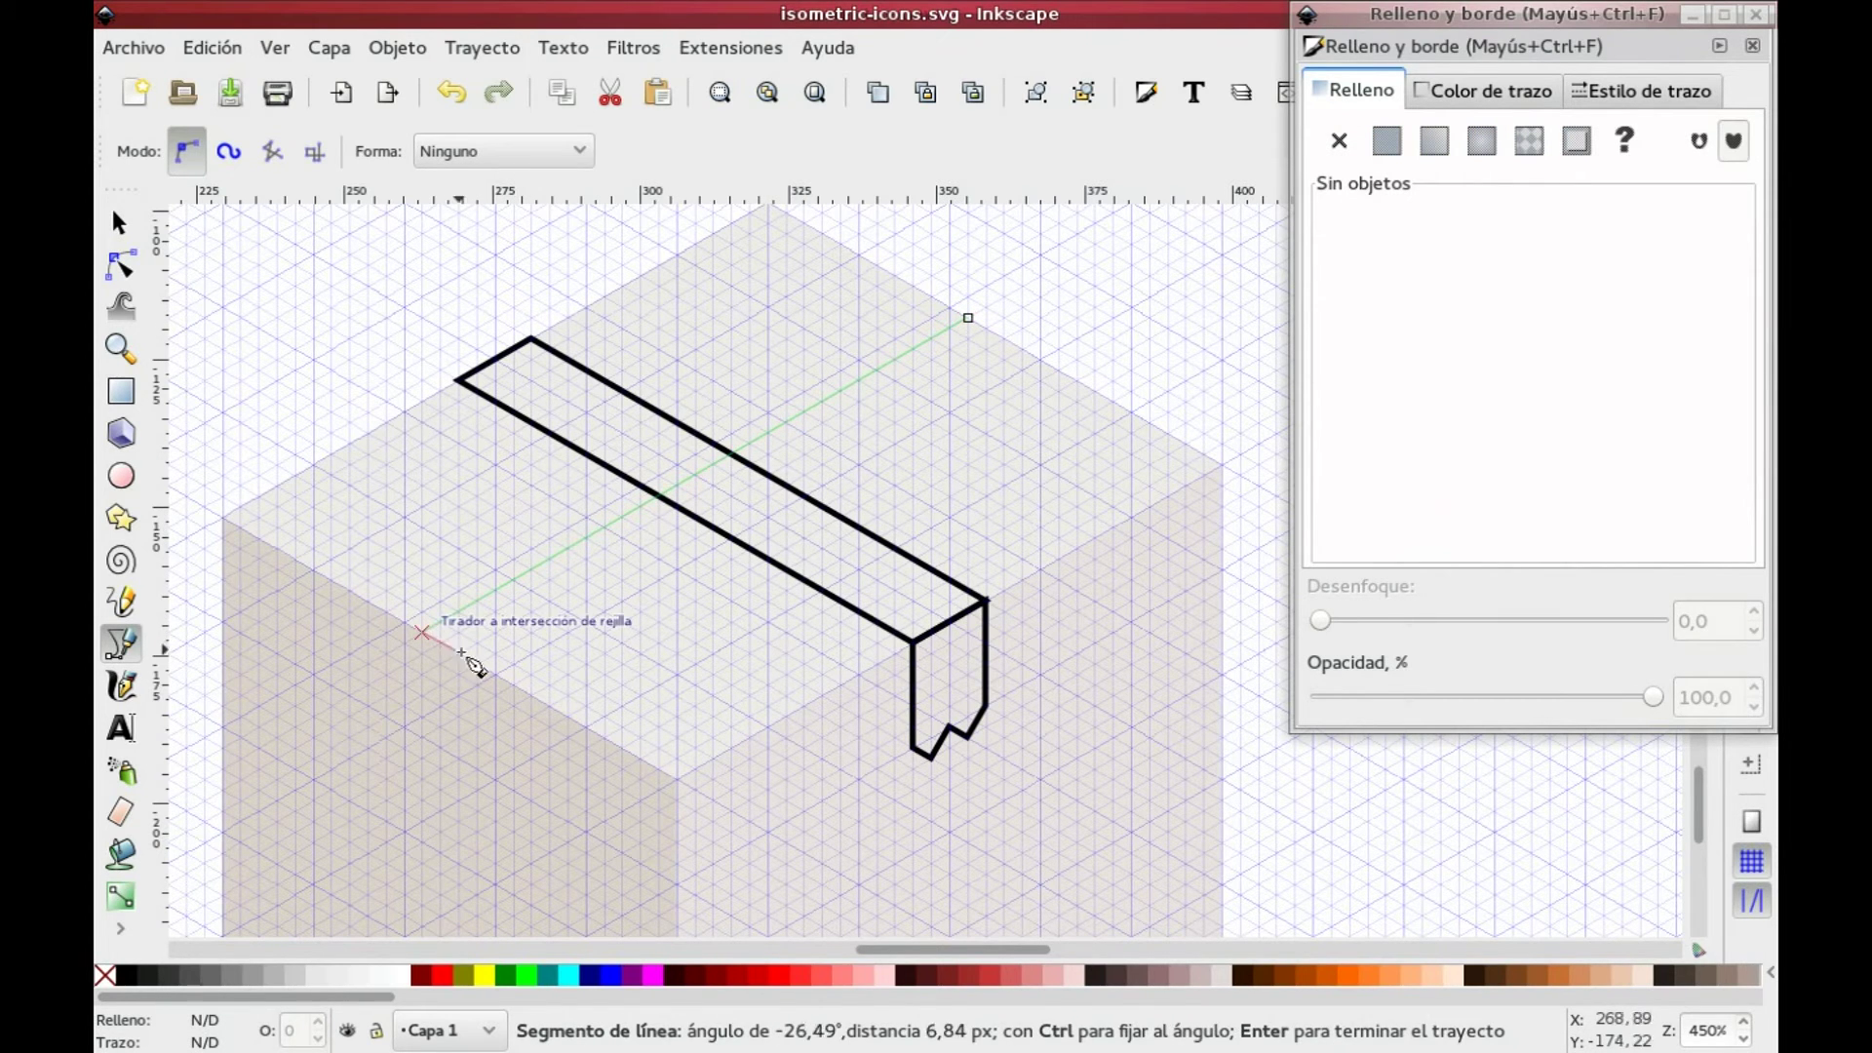
click(495, 672)
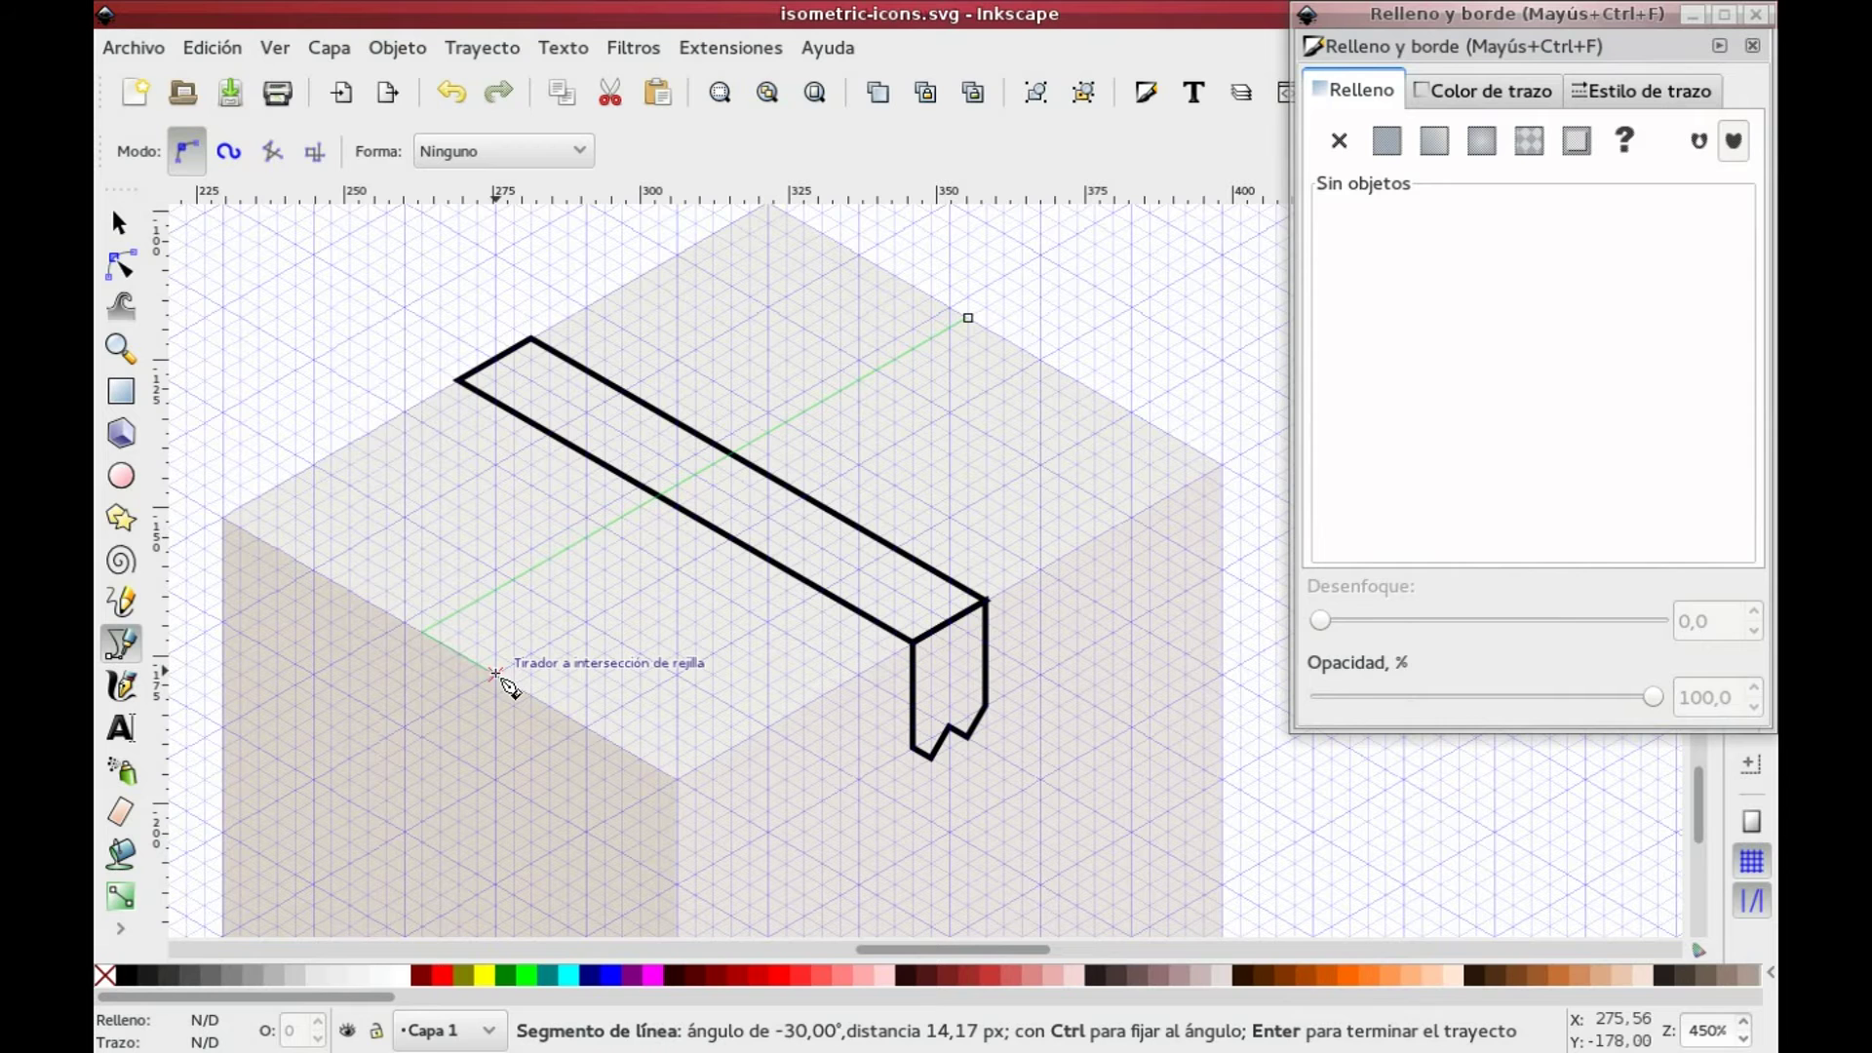
click(1040, 361)
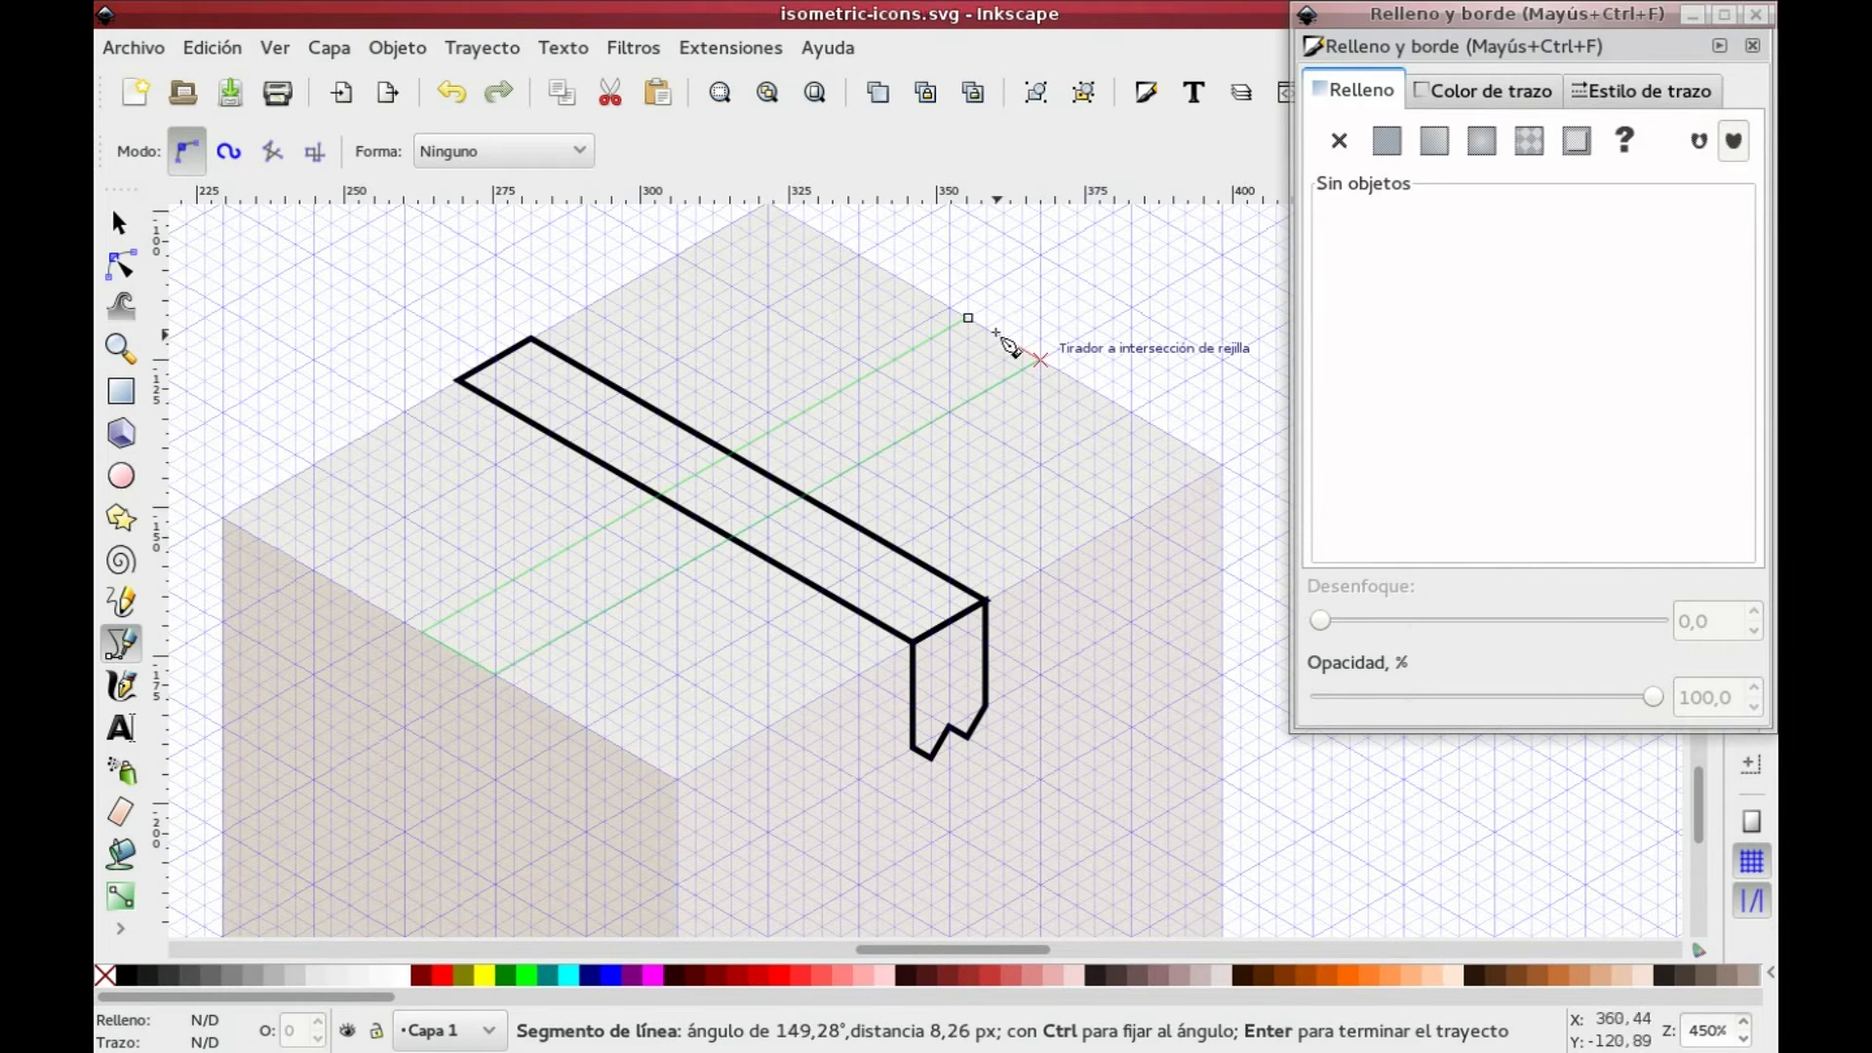
click(968, 318)
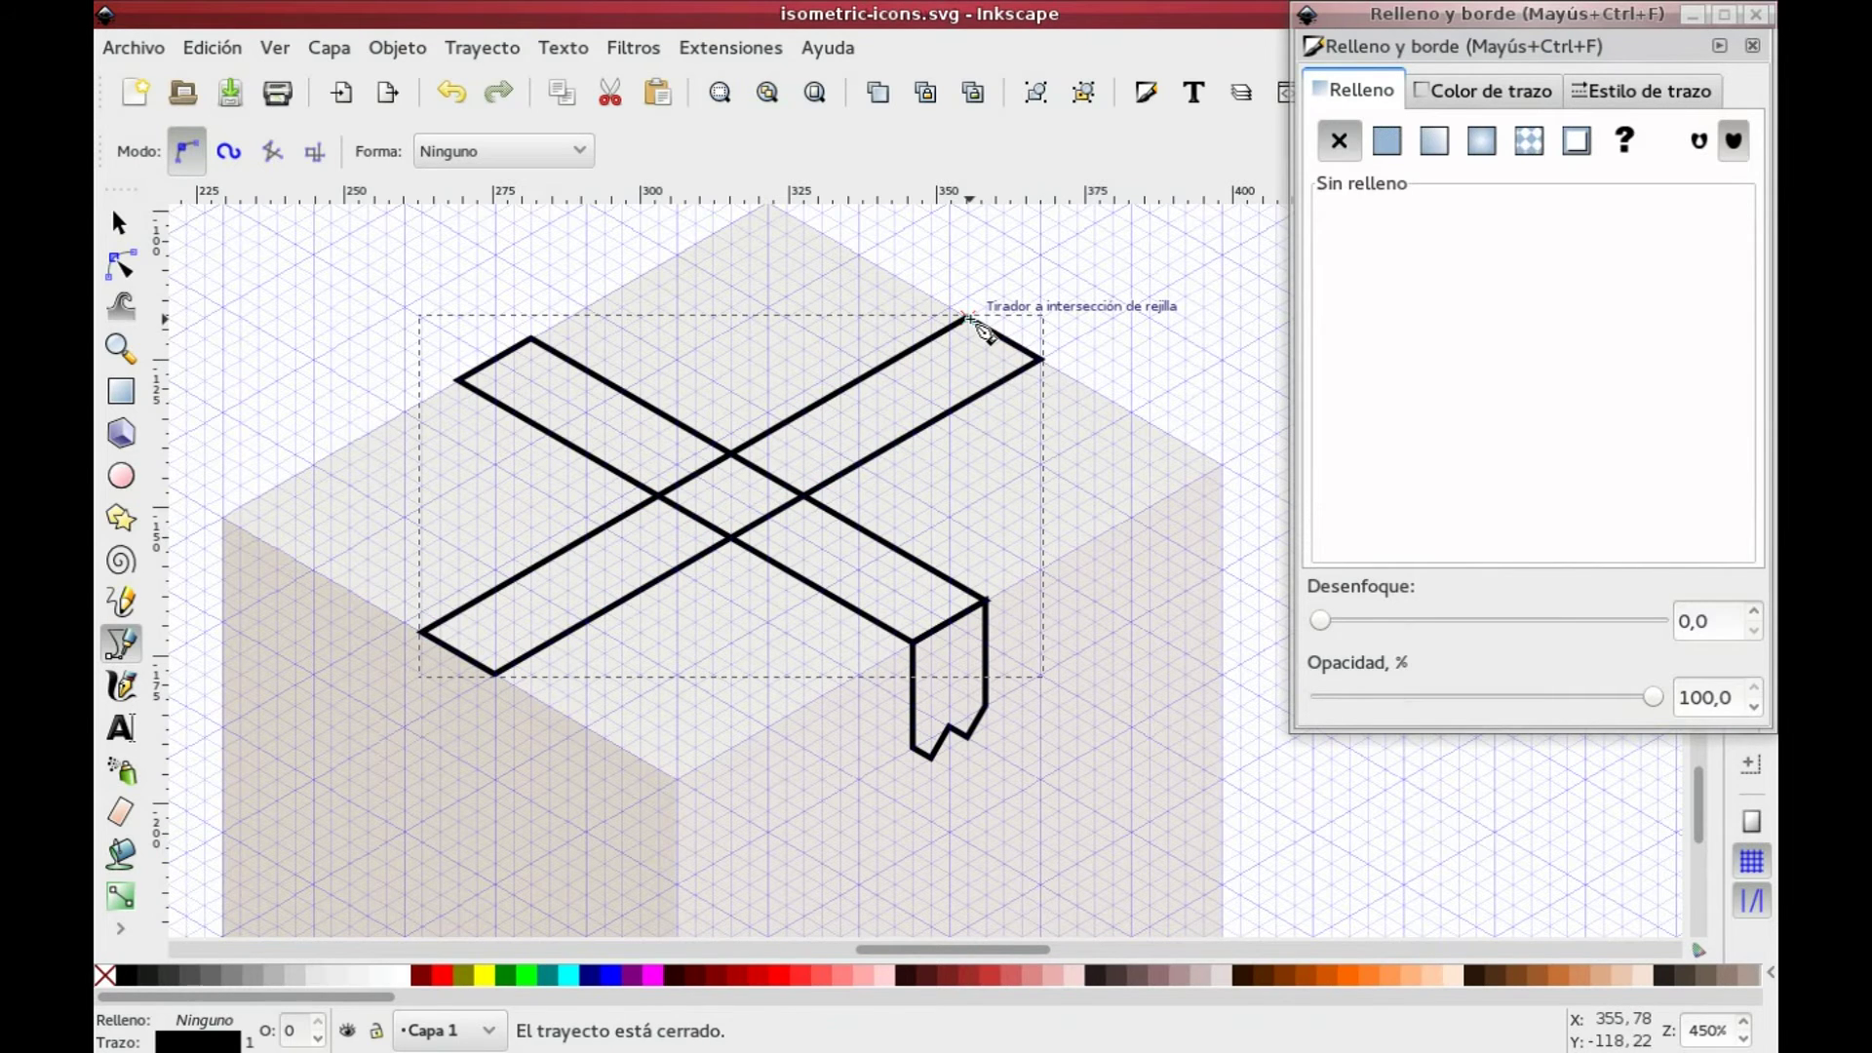
Step: Draw a jagged flap hanging down the left face from the crossing bar's left end
click(421, 631)
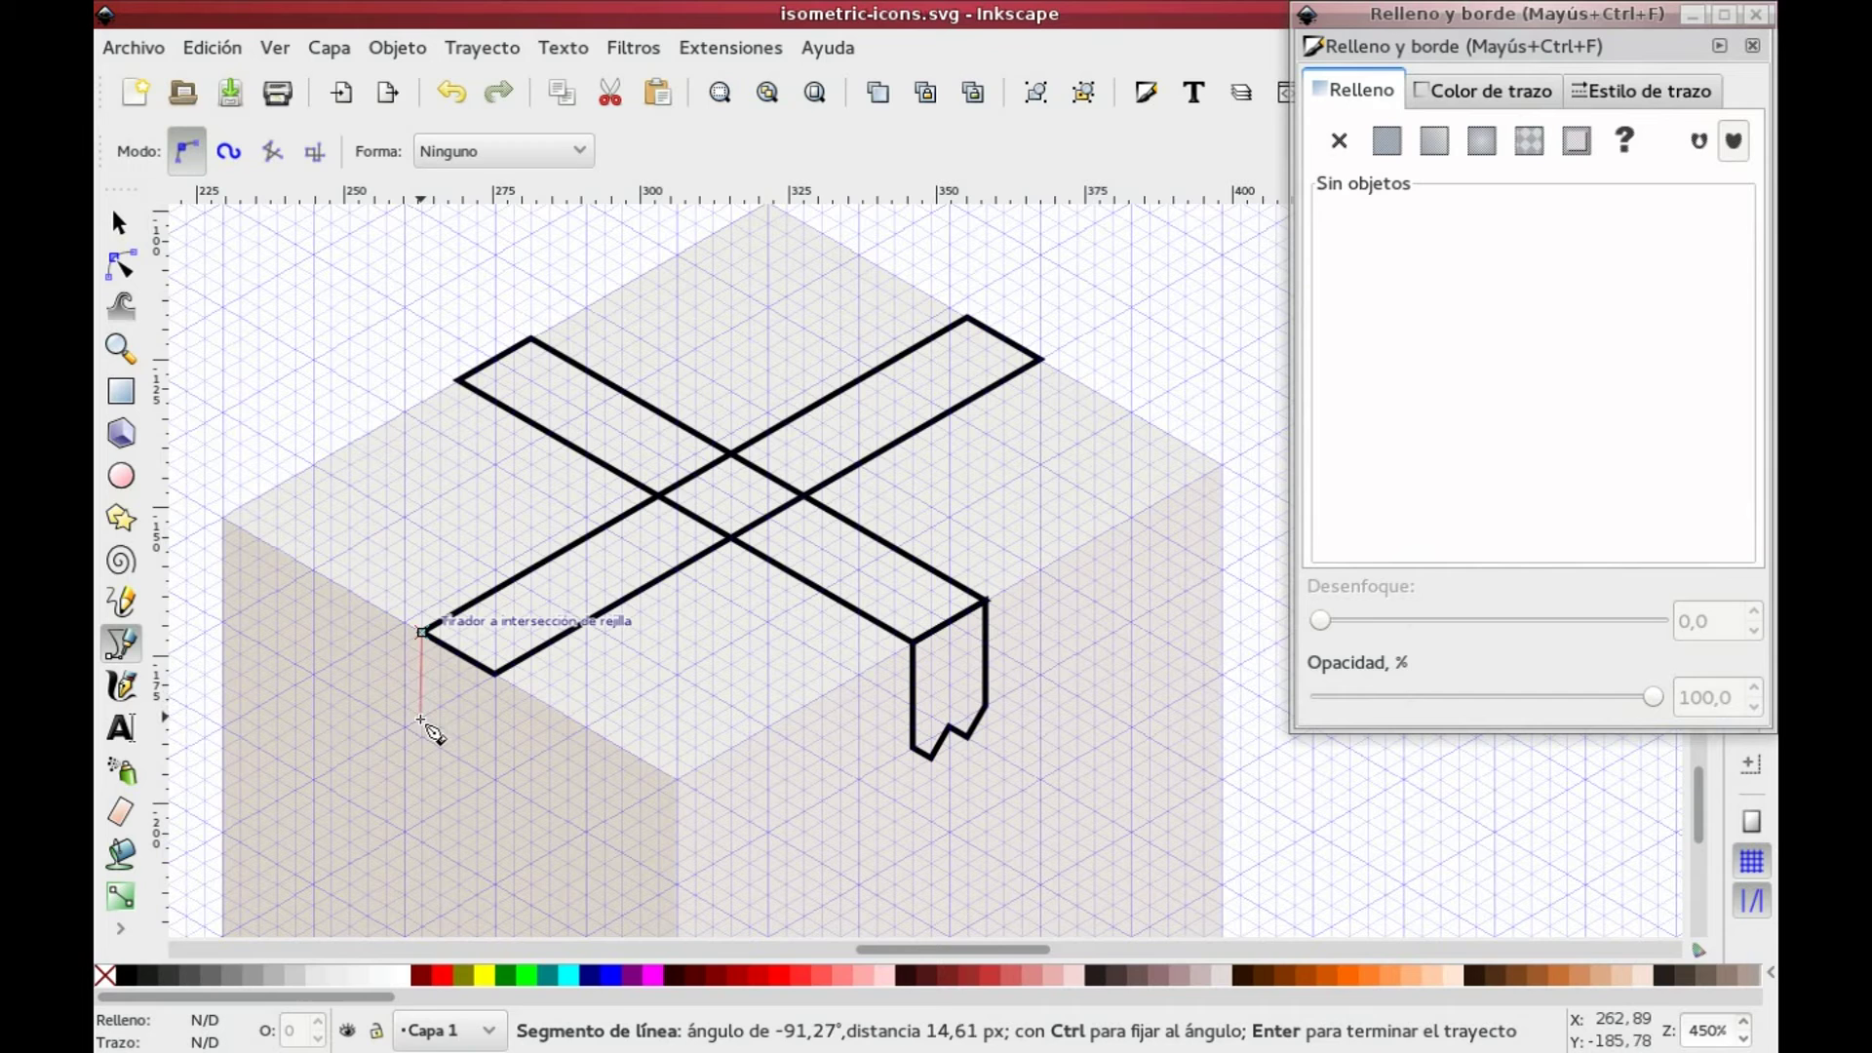
key(Escape)
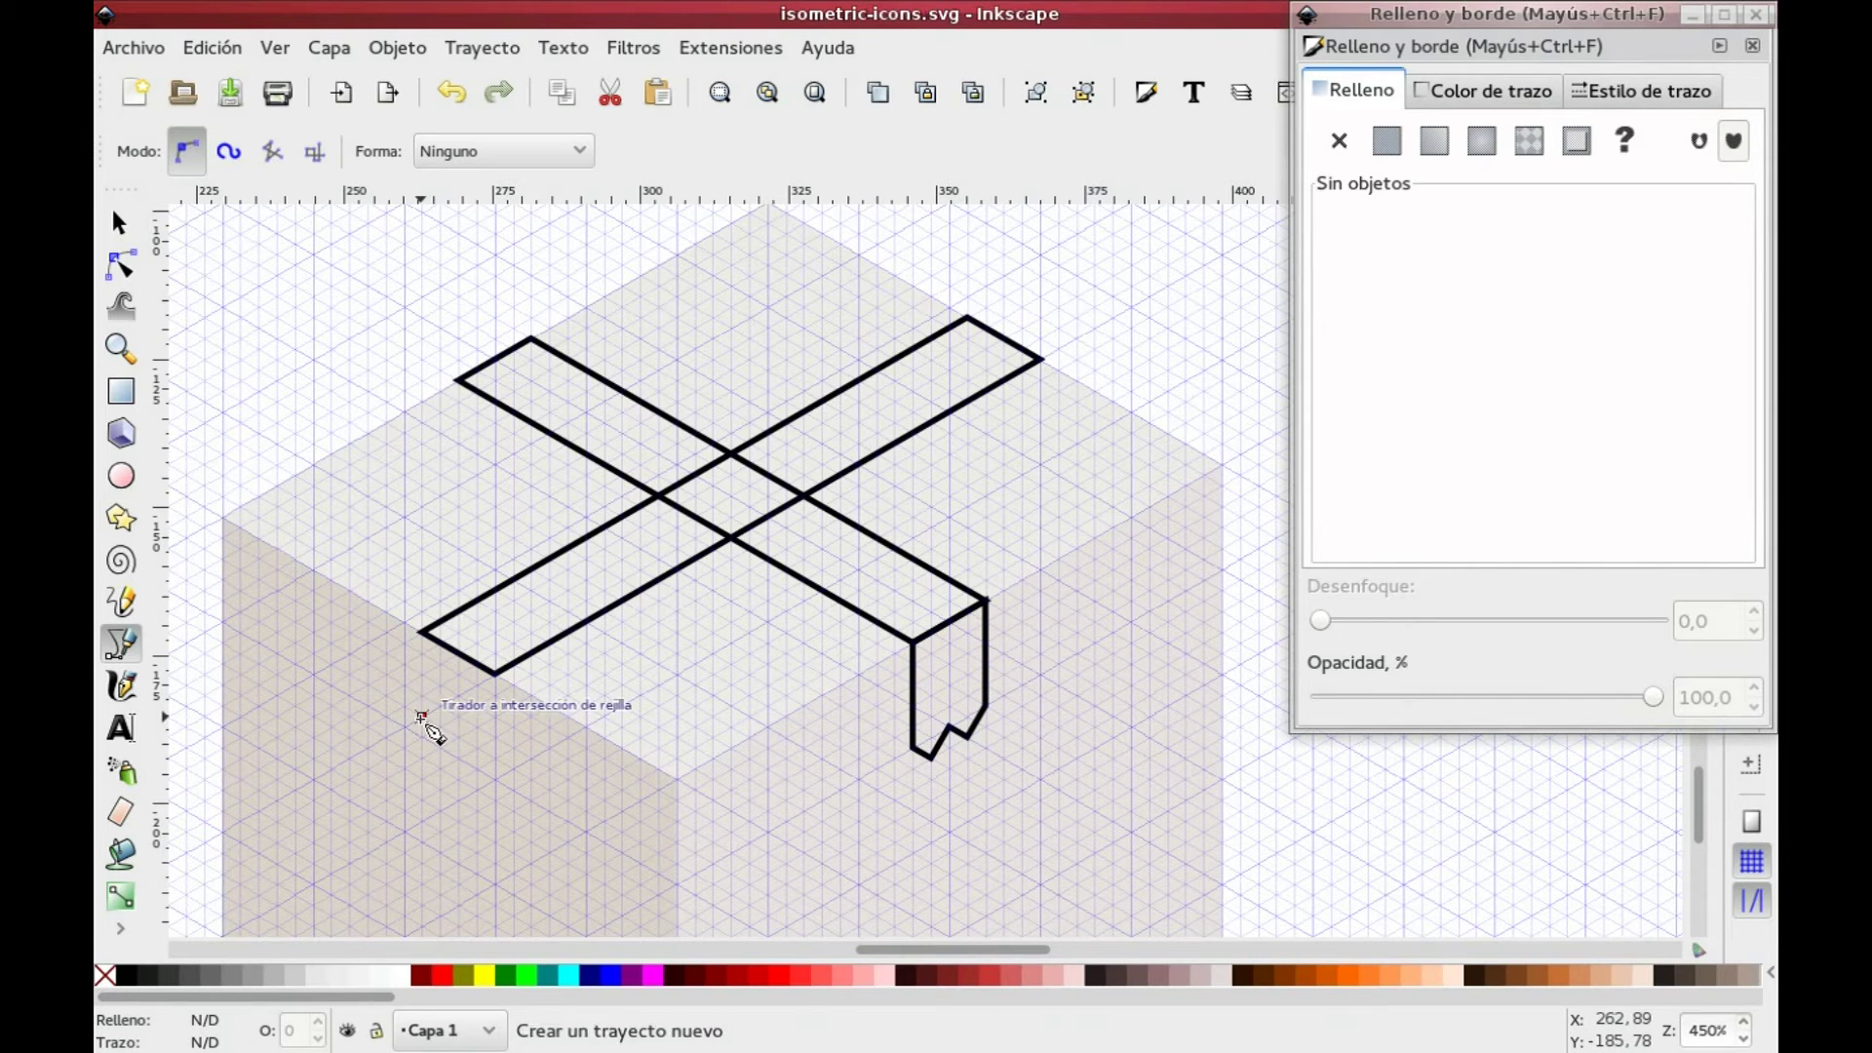
click(421, 717)
click(421, 632)
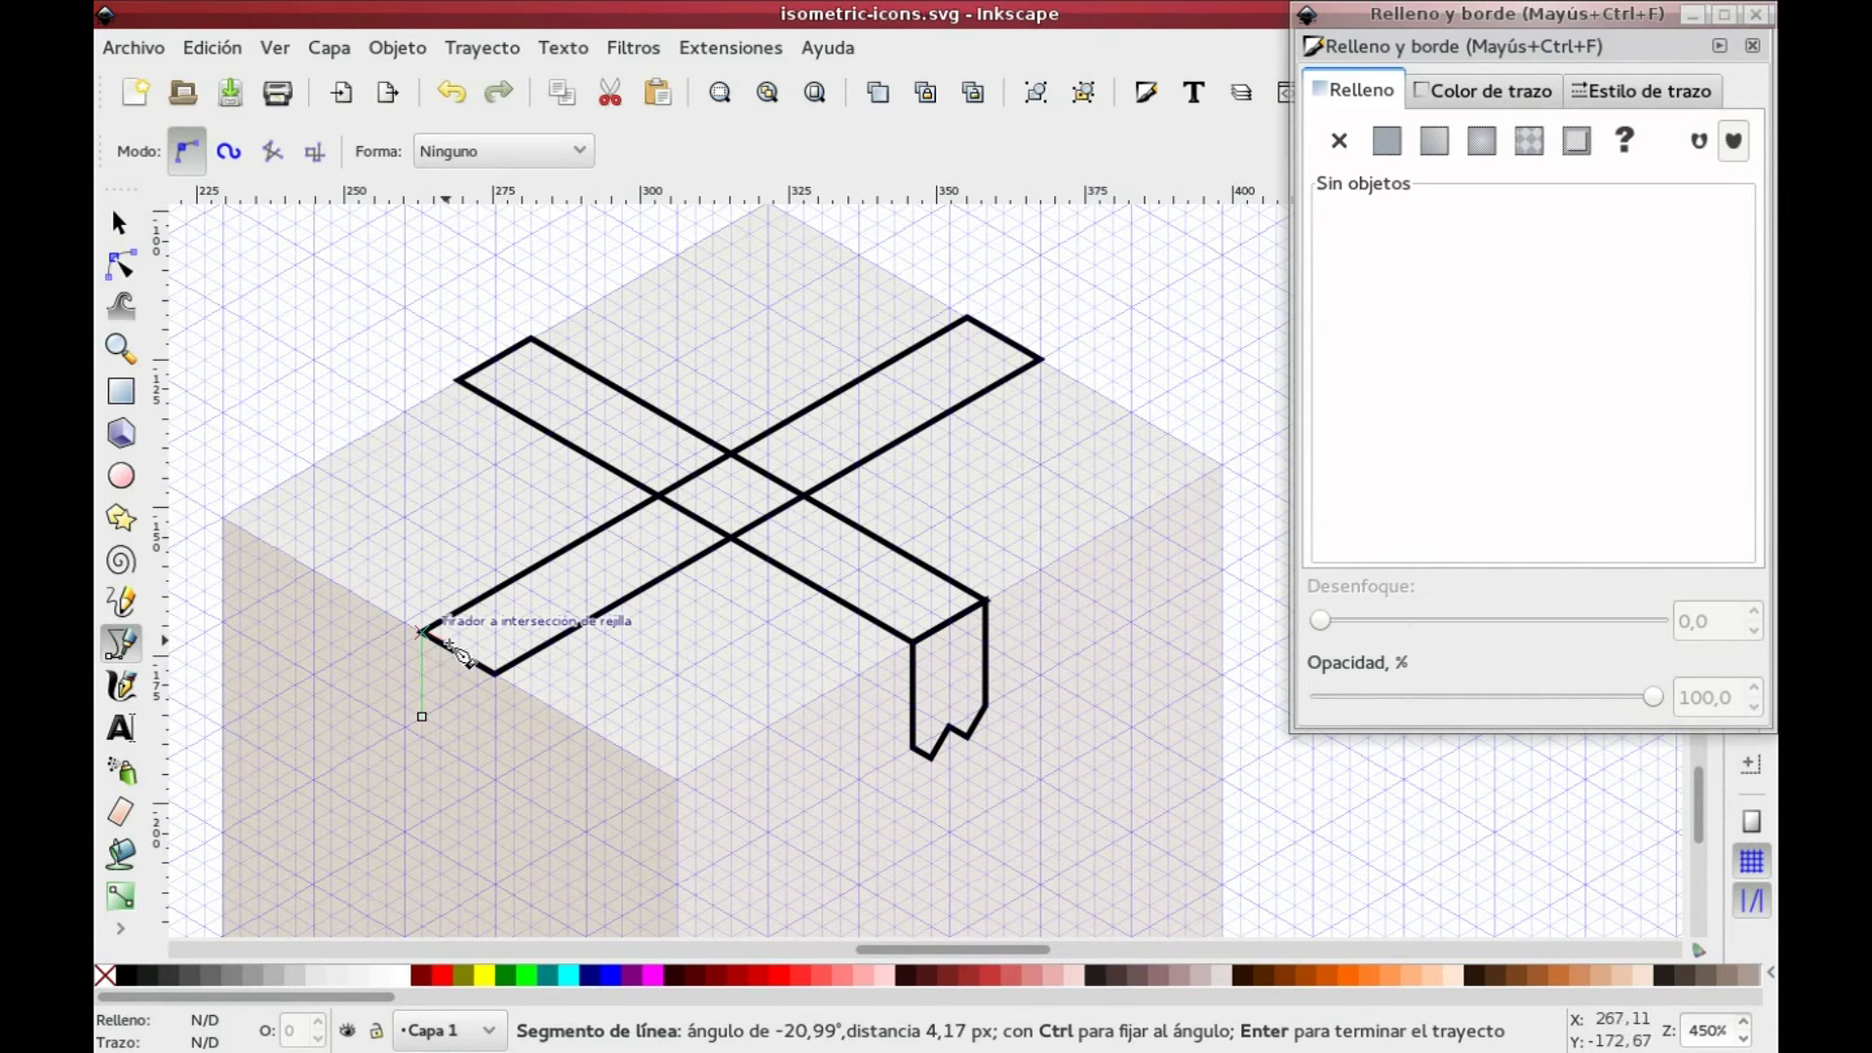
click(495, 673)
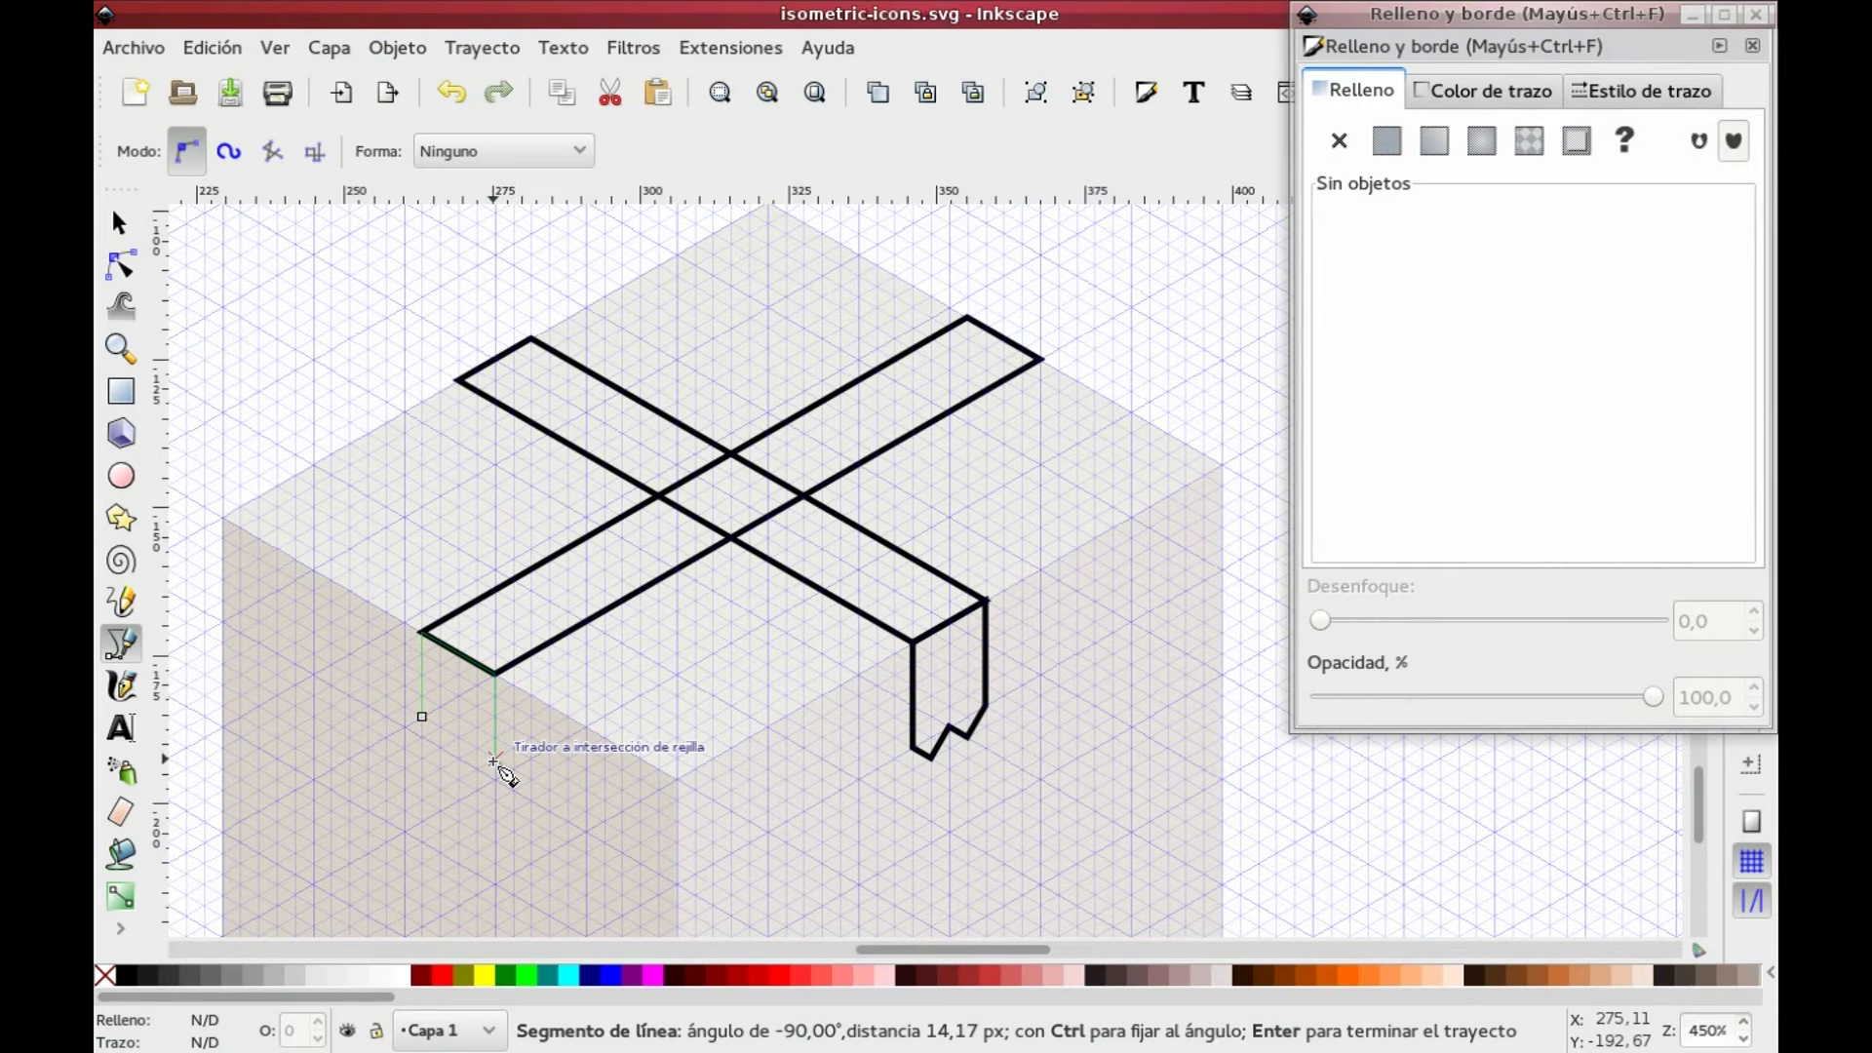
click(495, 761)
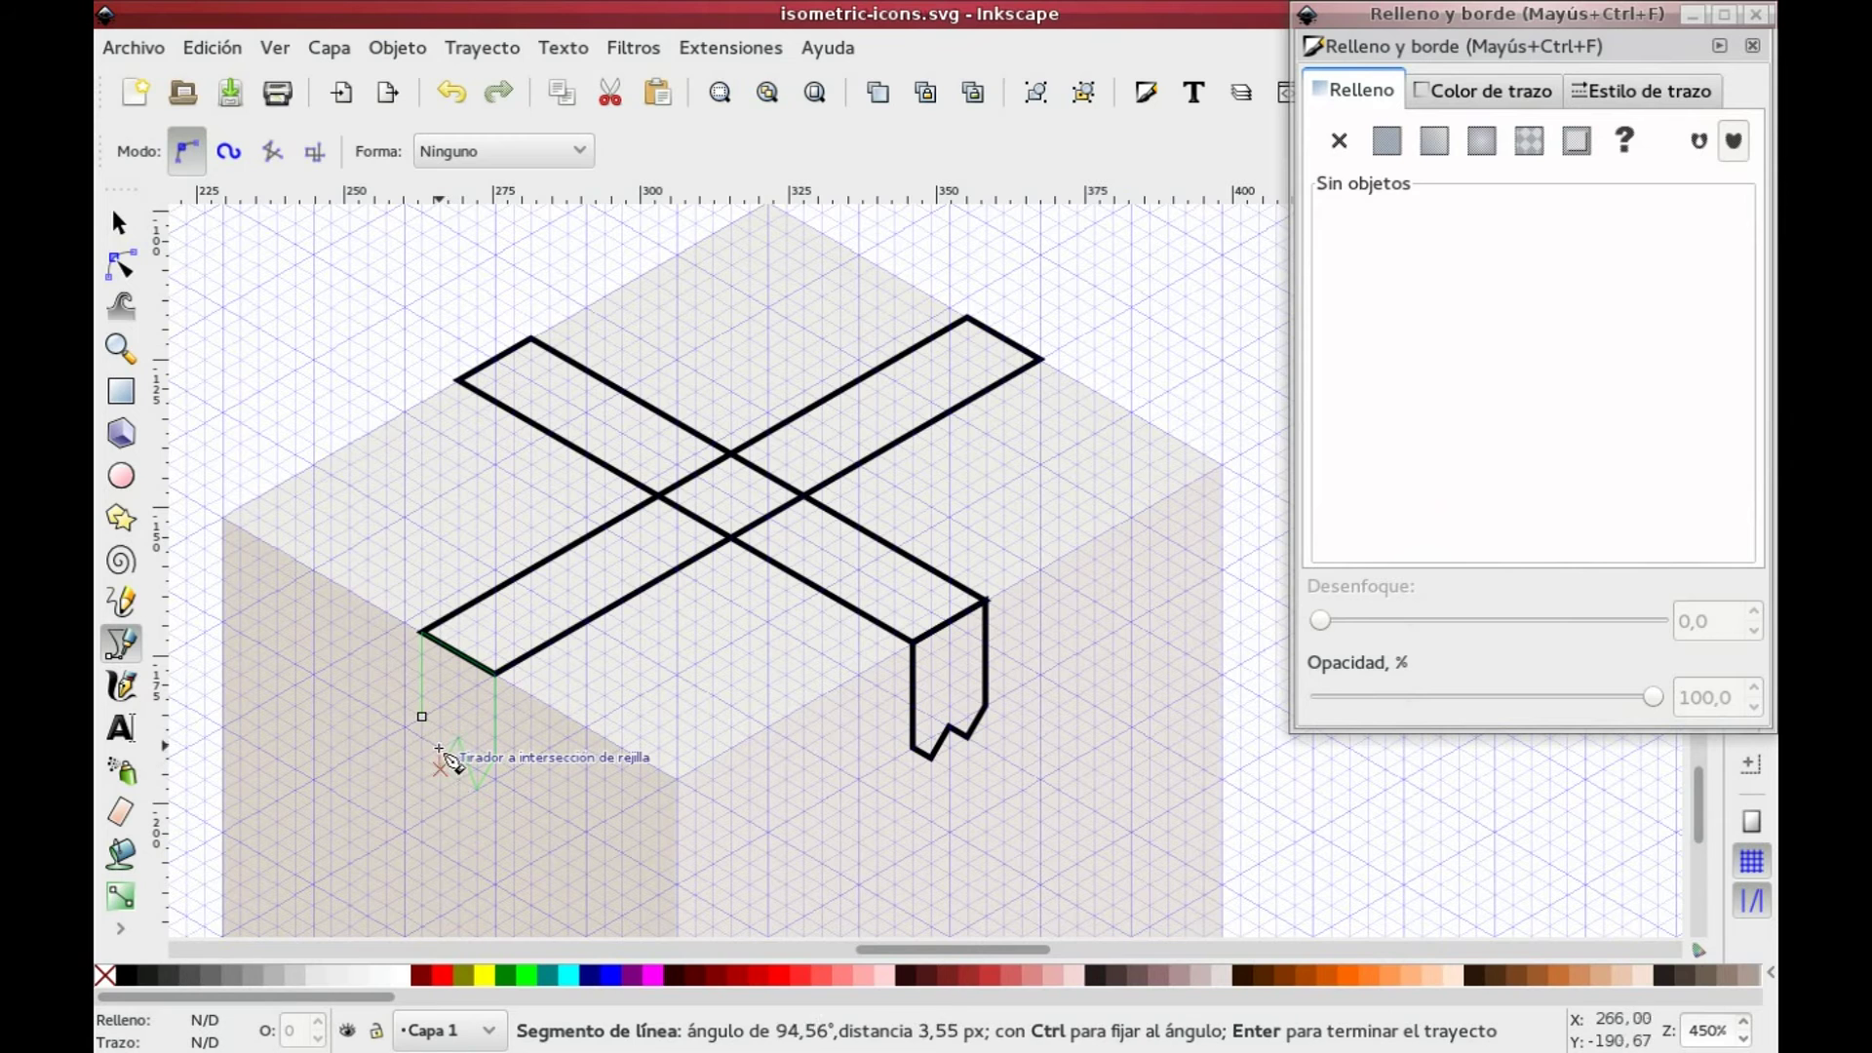
click(423, 717)
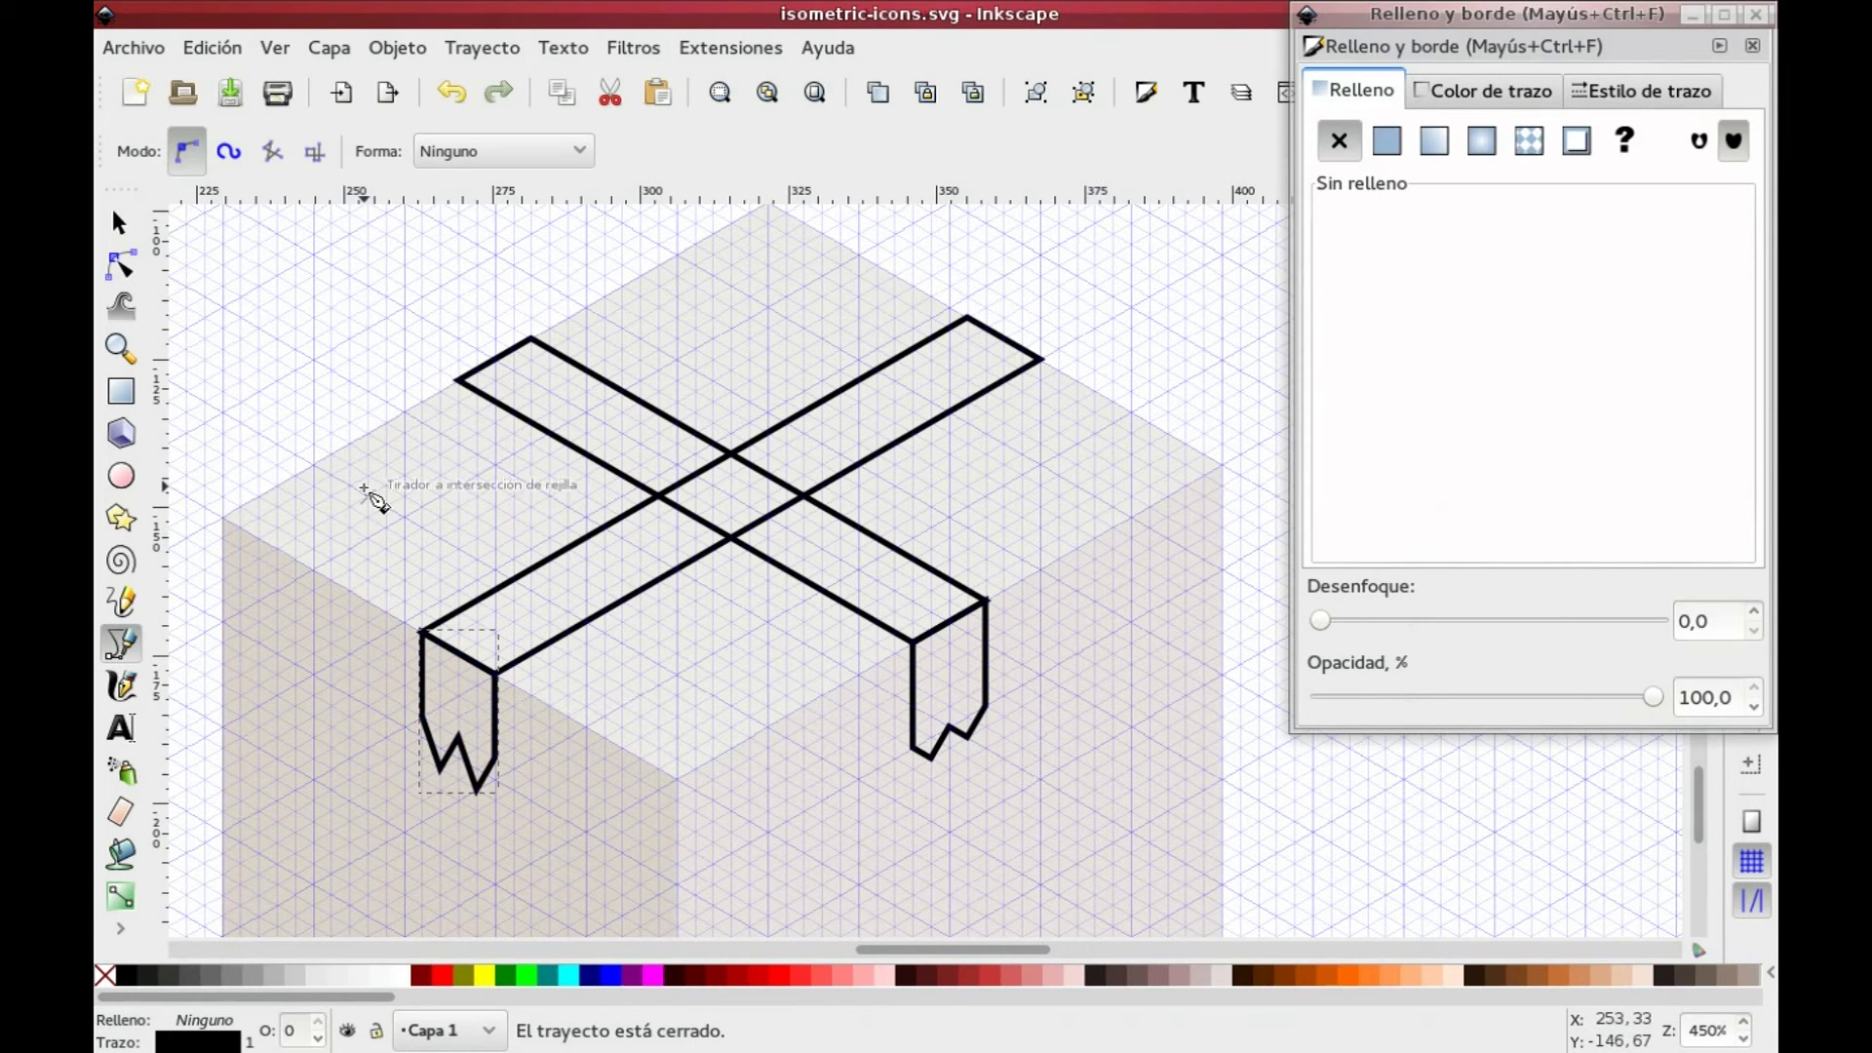
key(n)
click(977, 741)
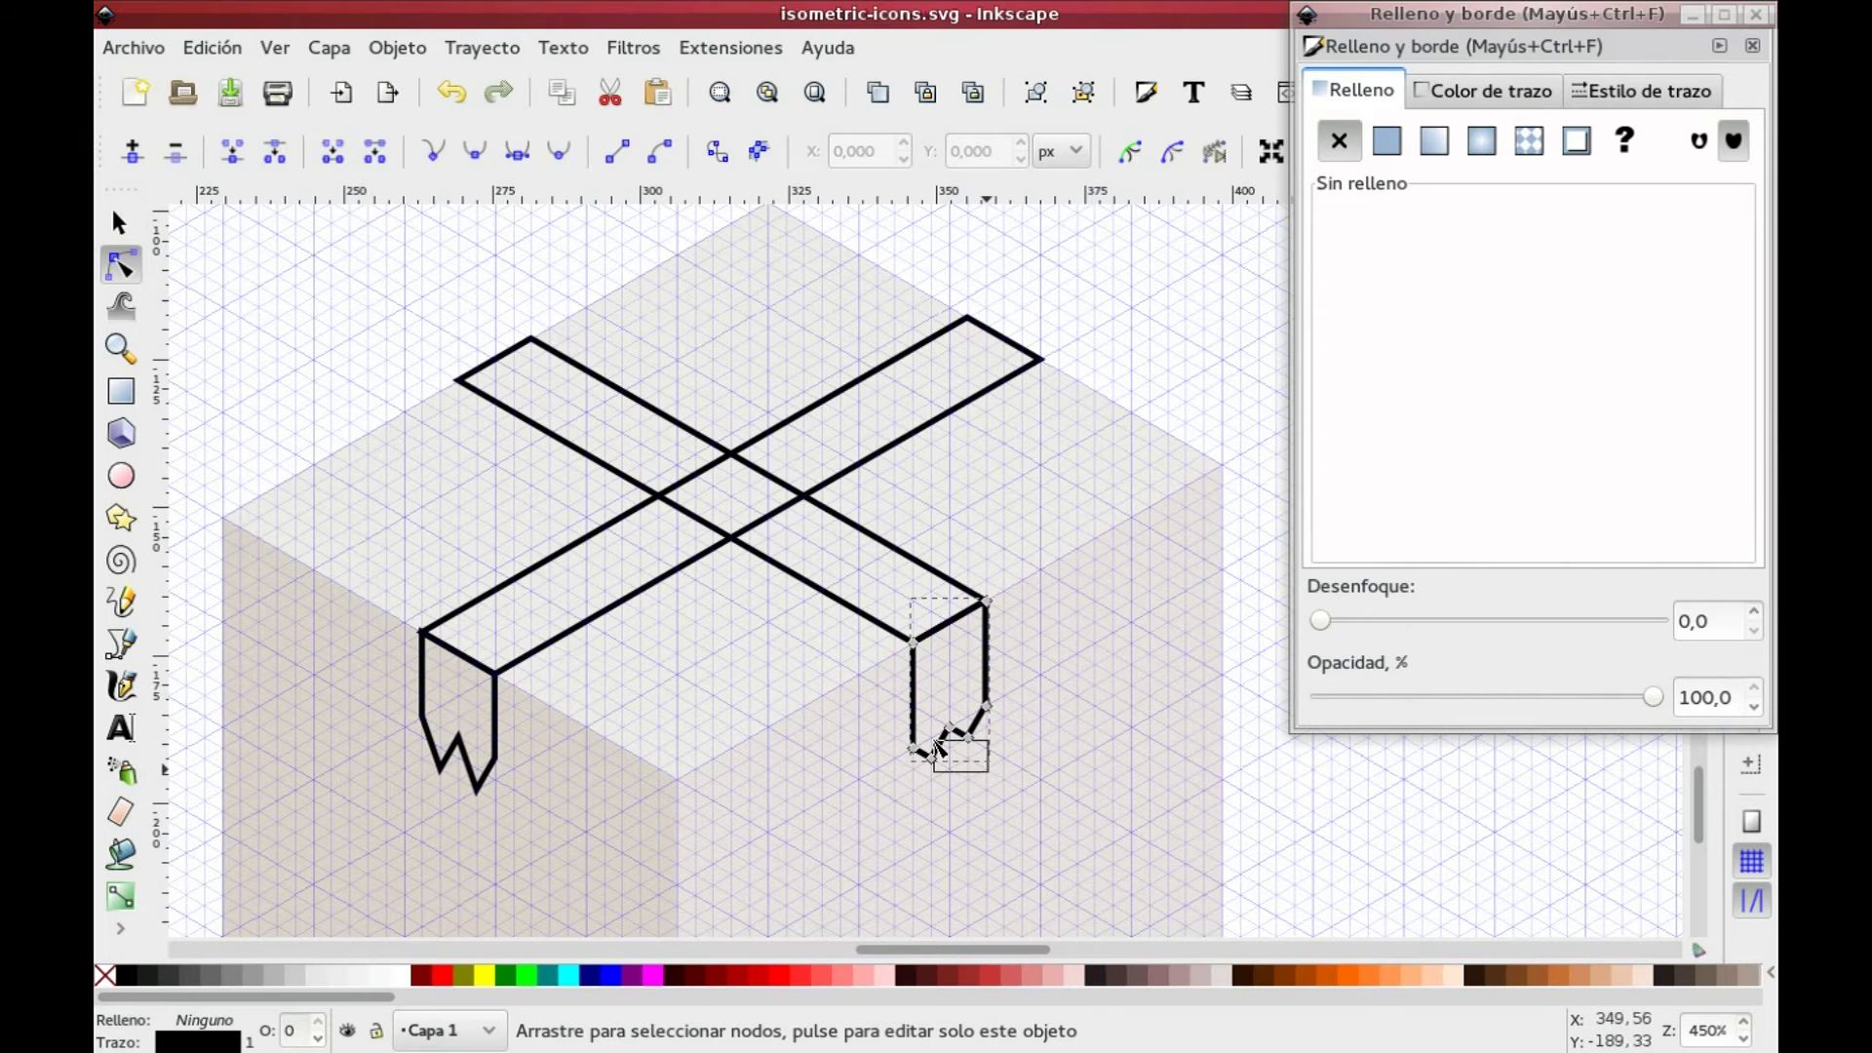
Step: Drag the right flap's bottom nodes down to deepen its jagged edge
click(930, 751)
shift+click(969, 738)
drag(969, 738, 970, 758)
Step: Give both tape bars and flaps a flat near-white fill (L≈249) with no stroke
click(135, 227)
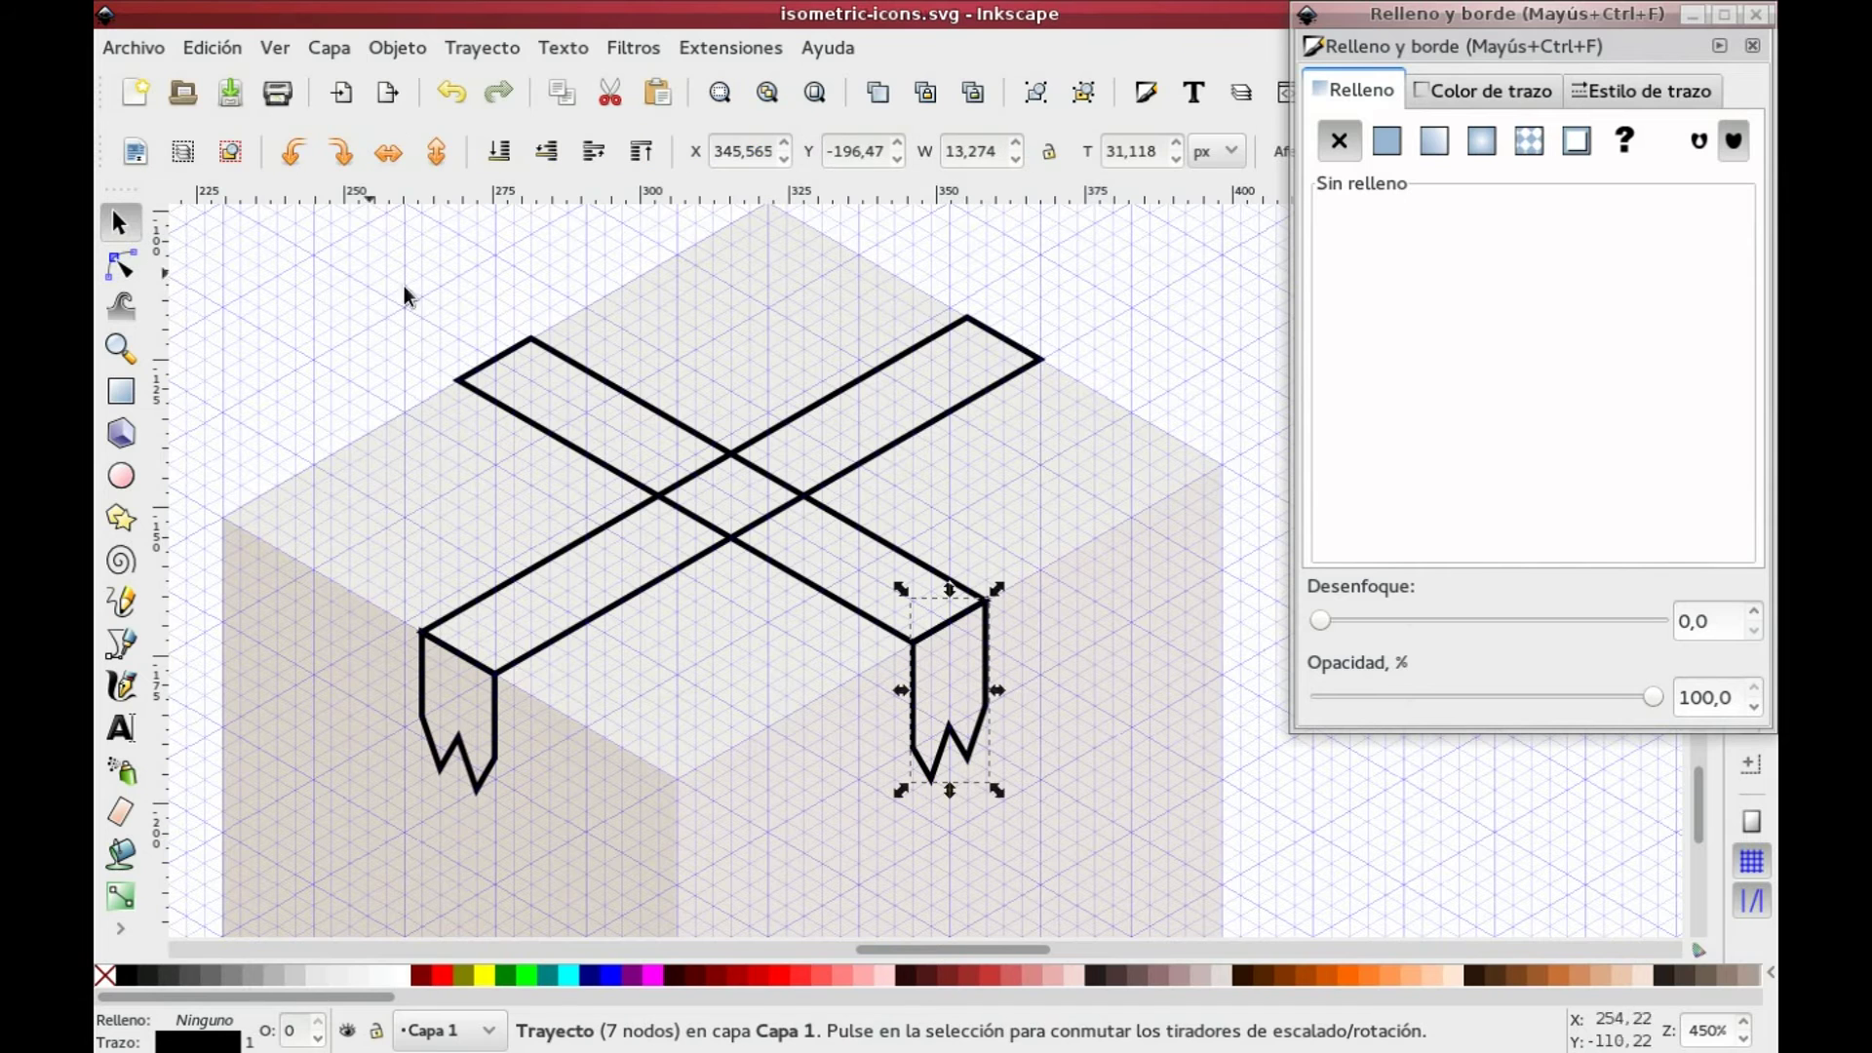
click(717, 440)
shift+click(791, 422)
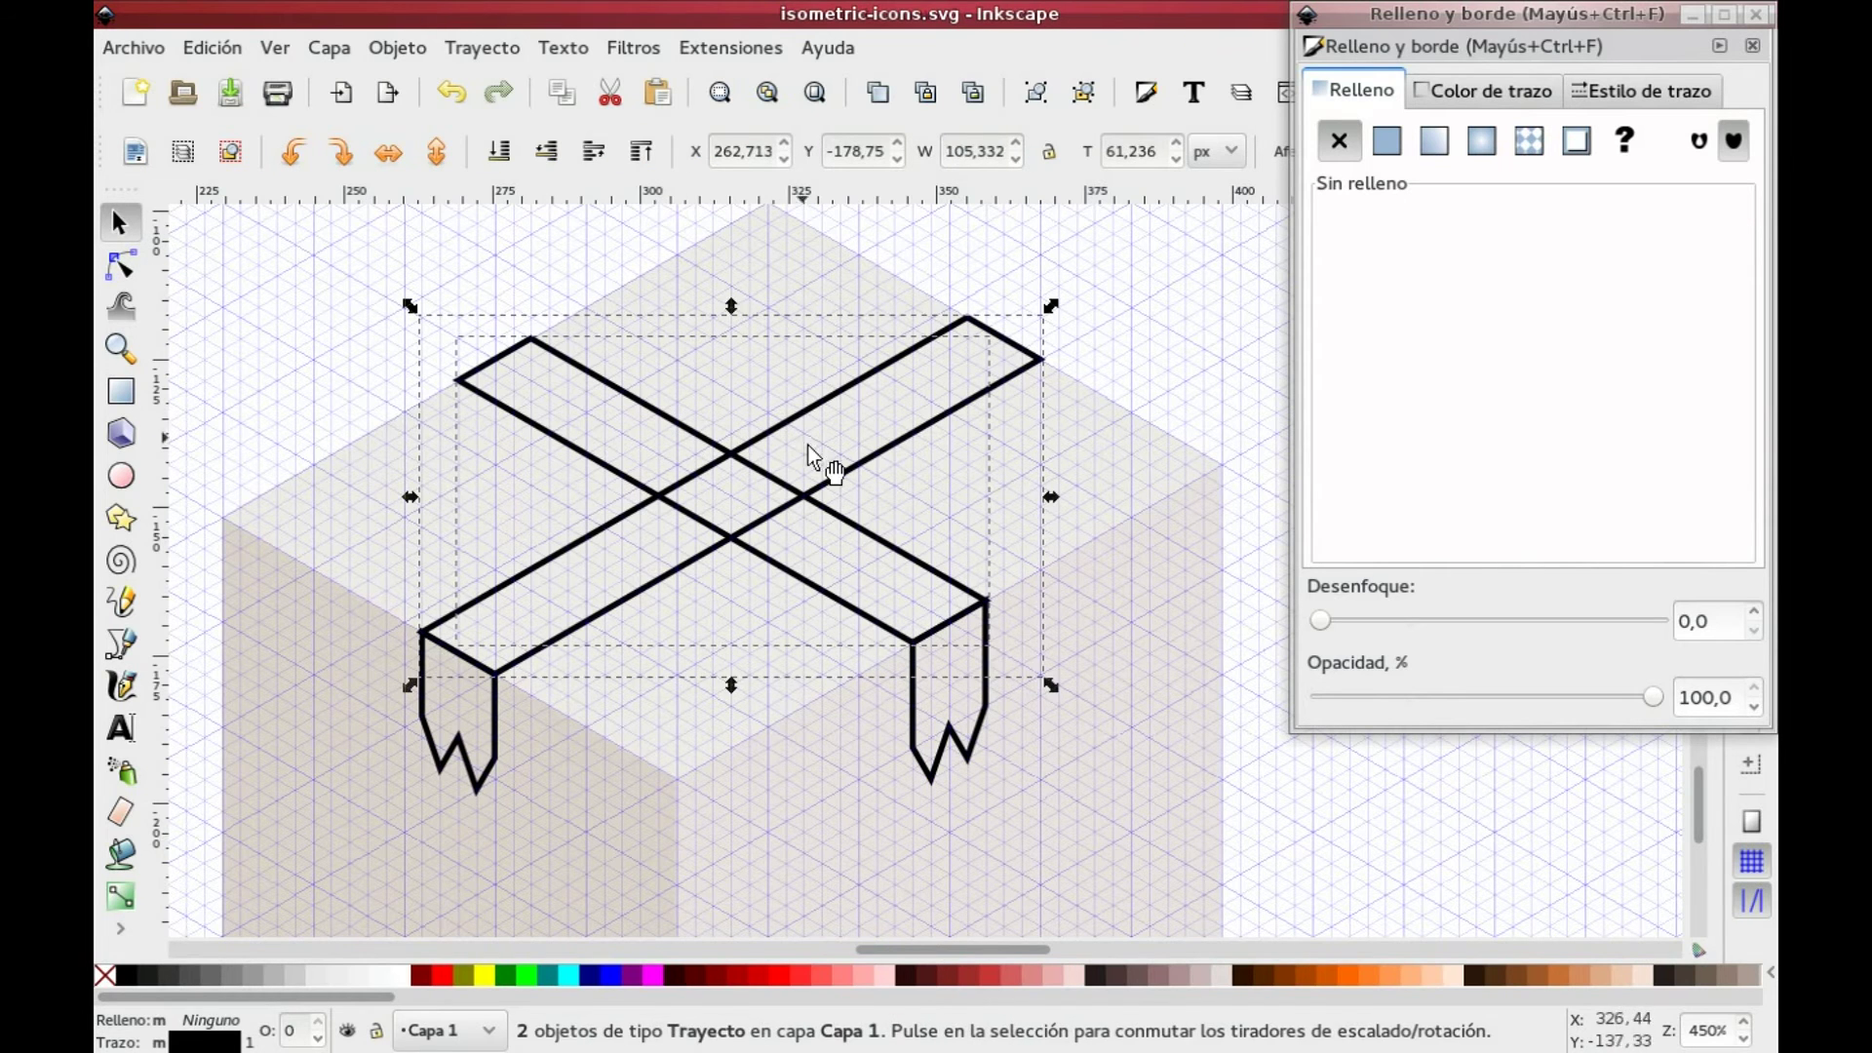
shift+click(979, 654)
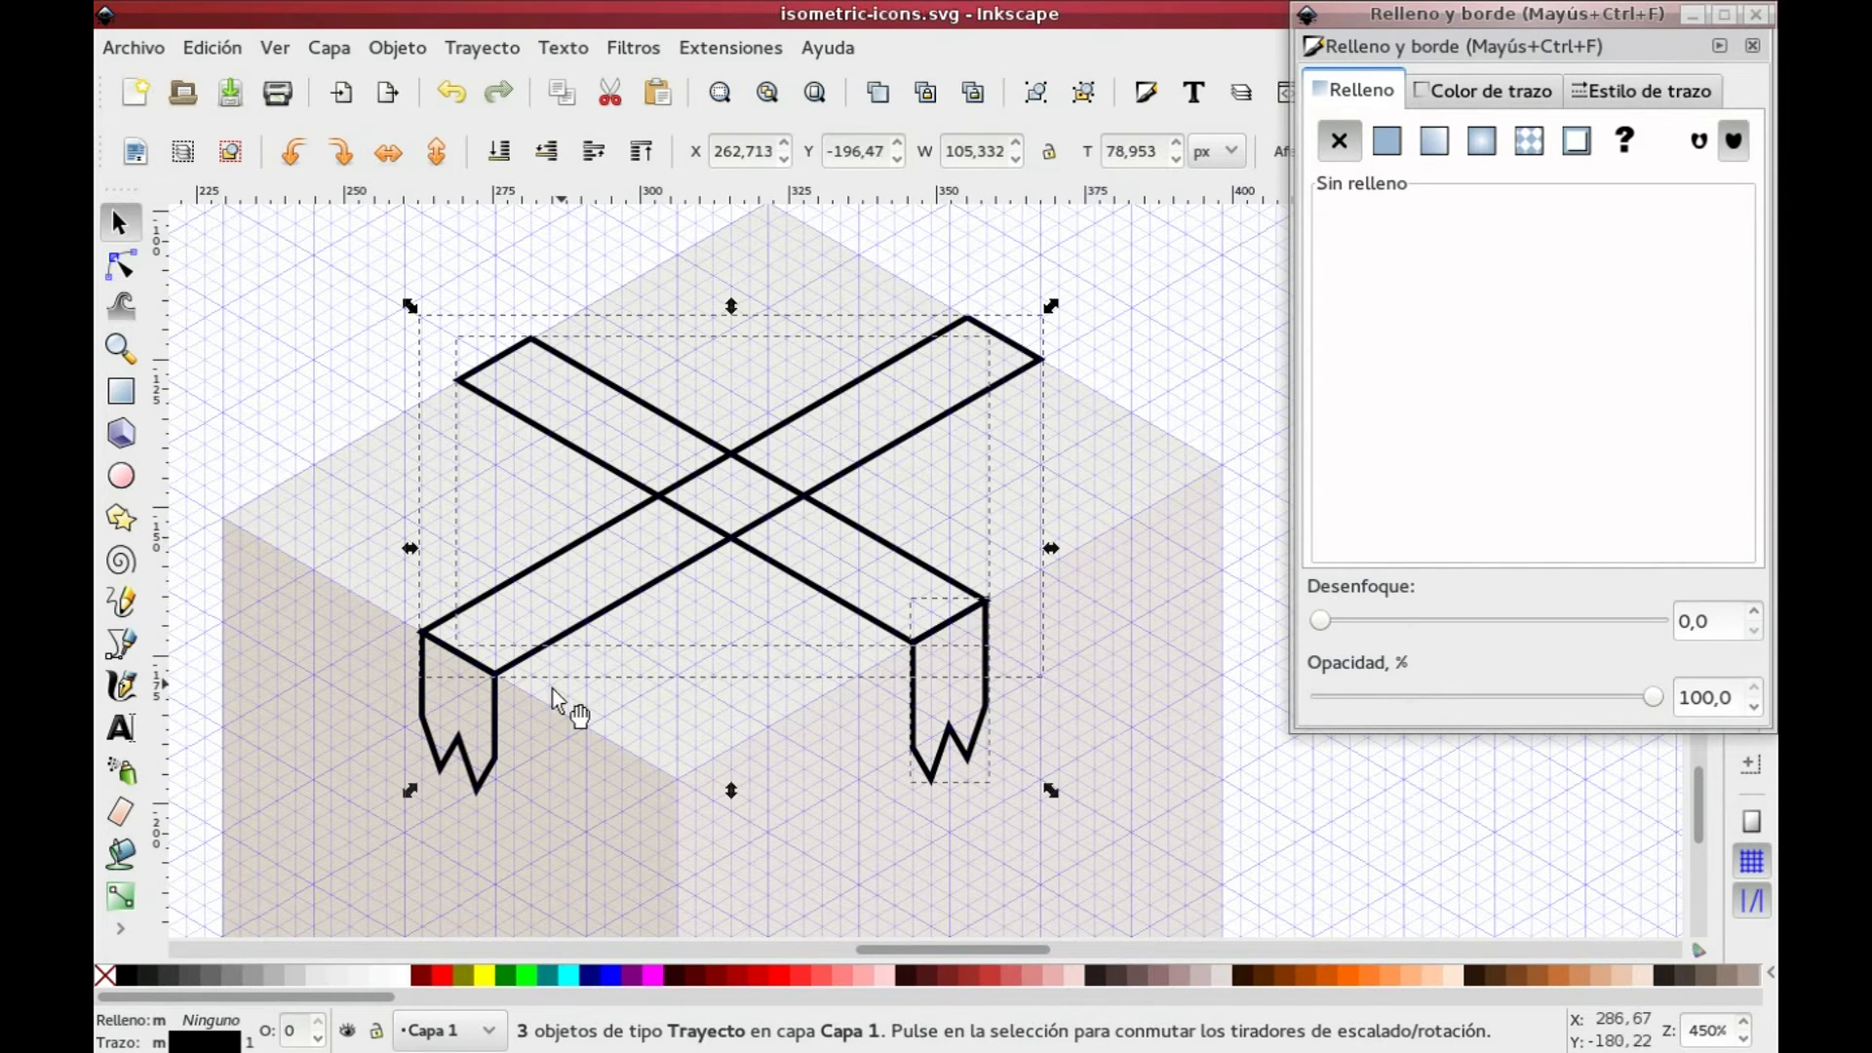
shift+click(493, 704)
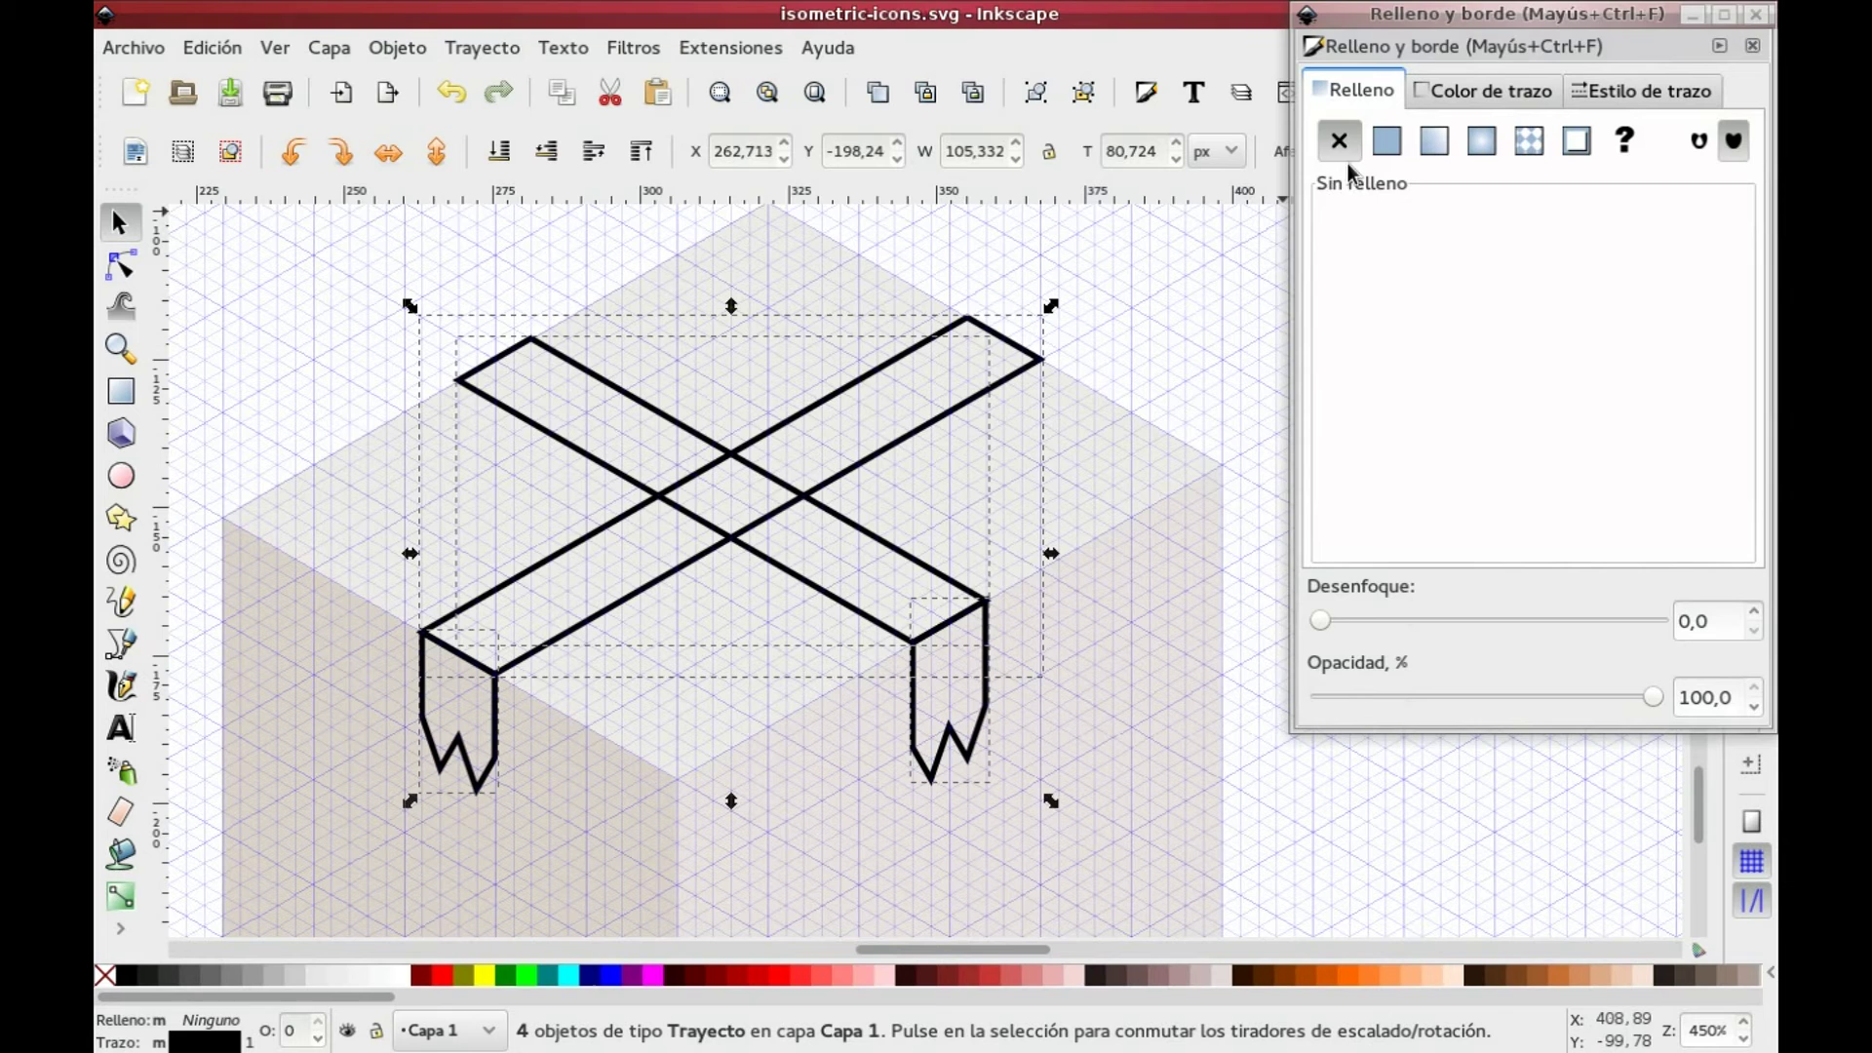
click(1386, 141)
drag(1622, 371, 1645, 371)
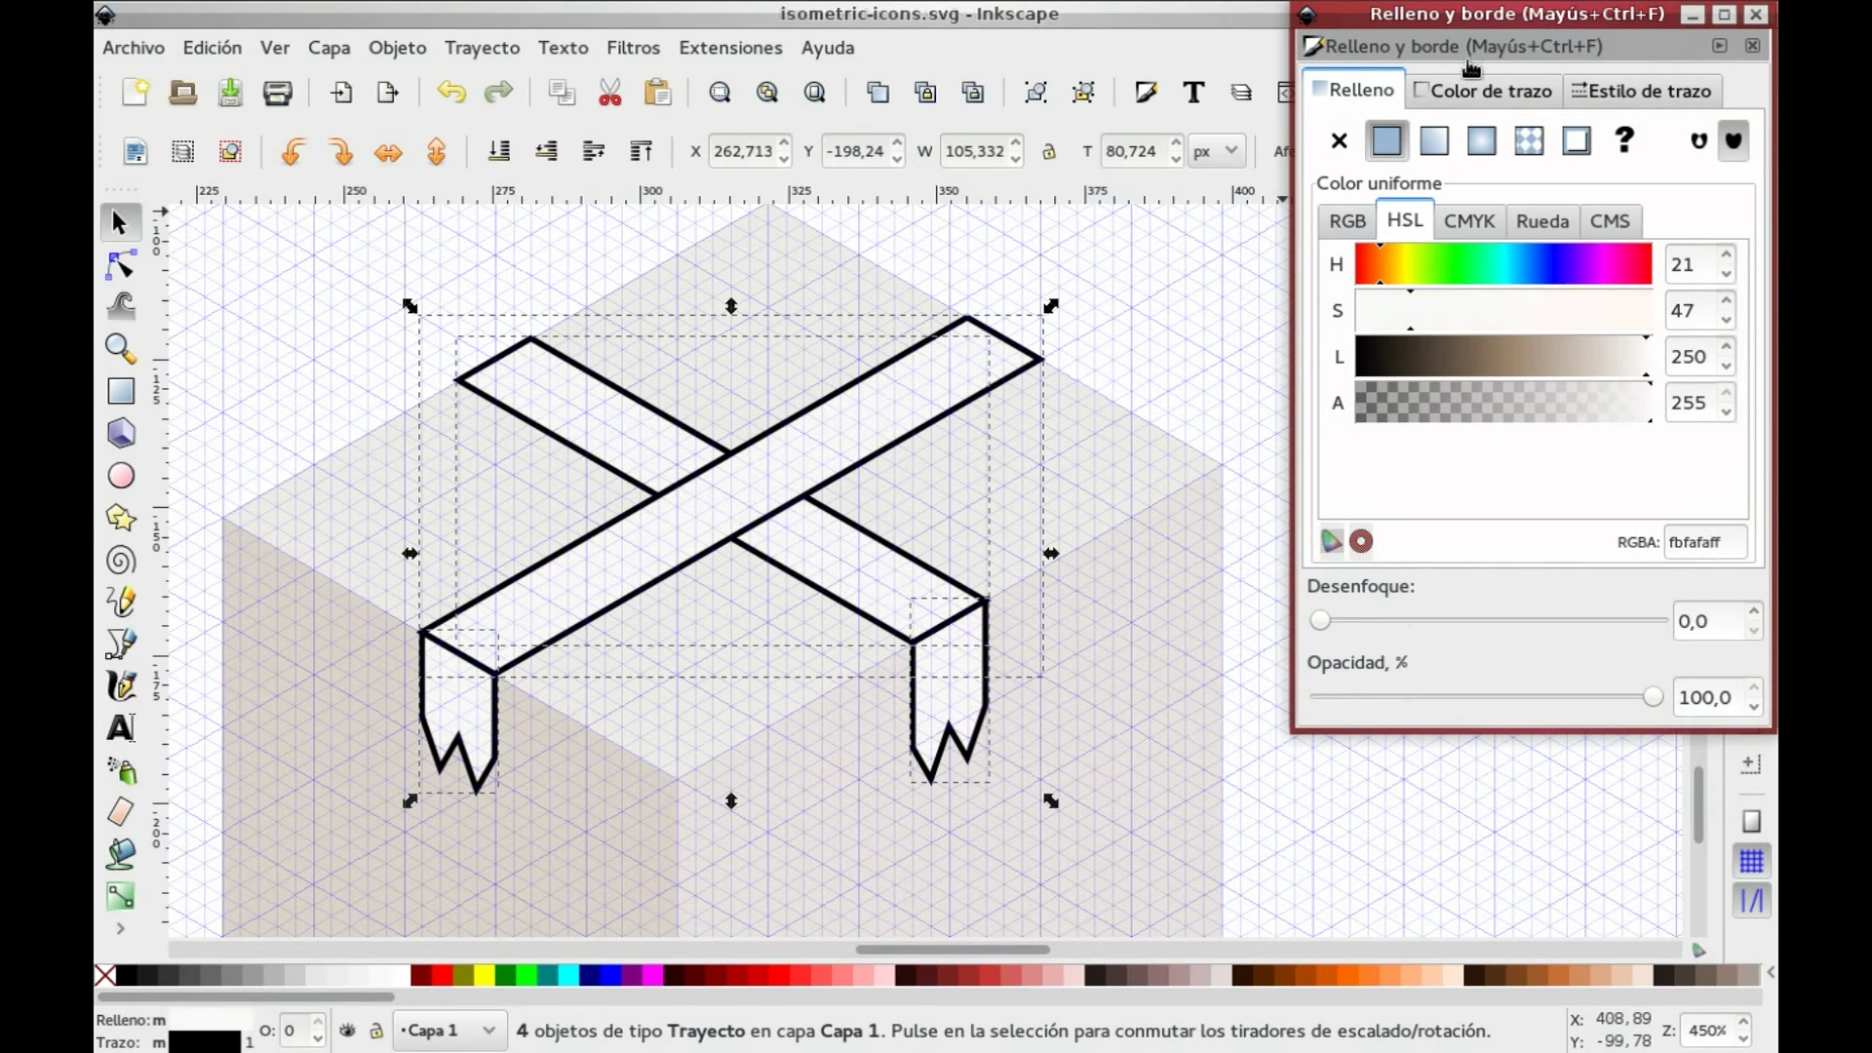
click(1474, 90)
click(1340, 140)
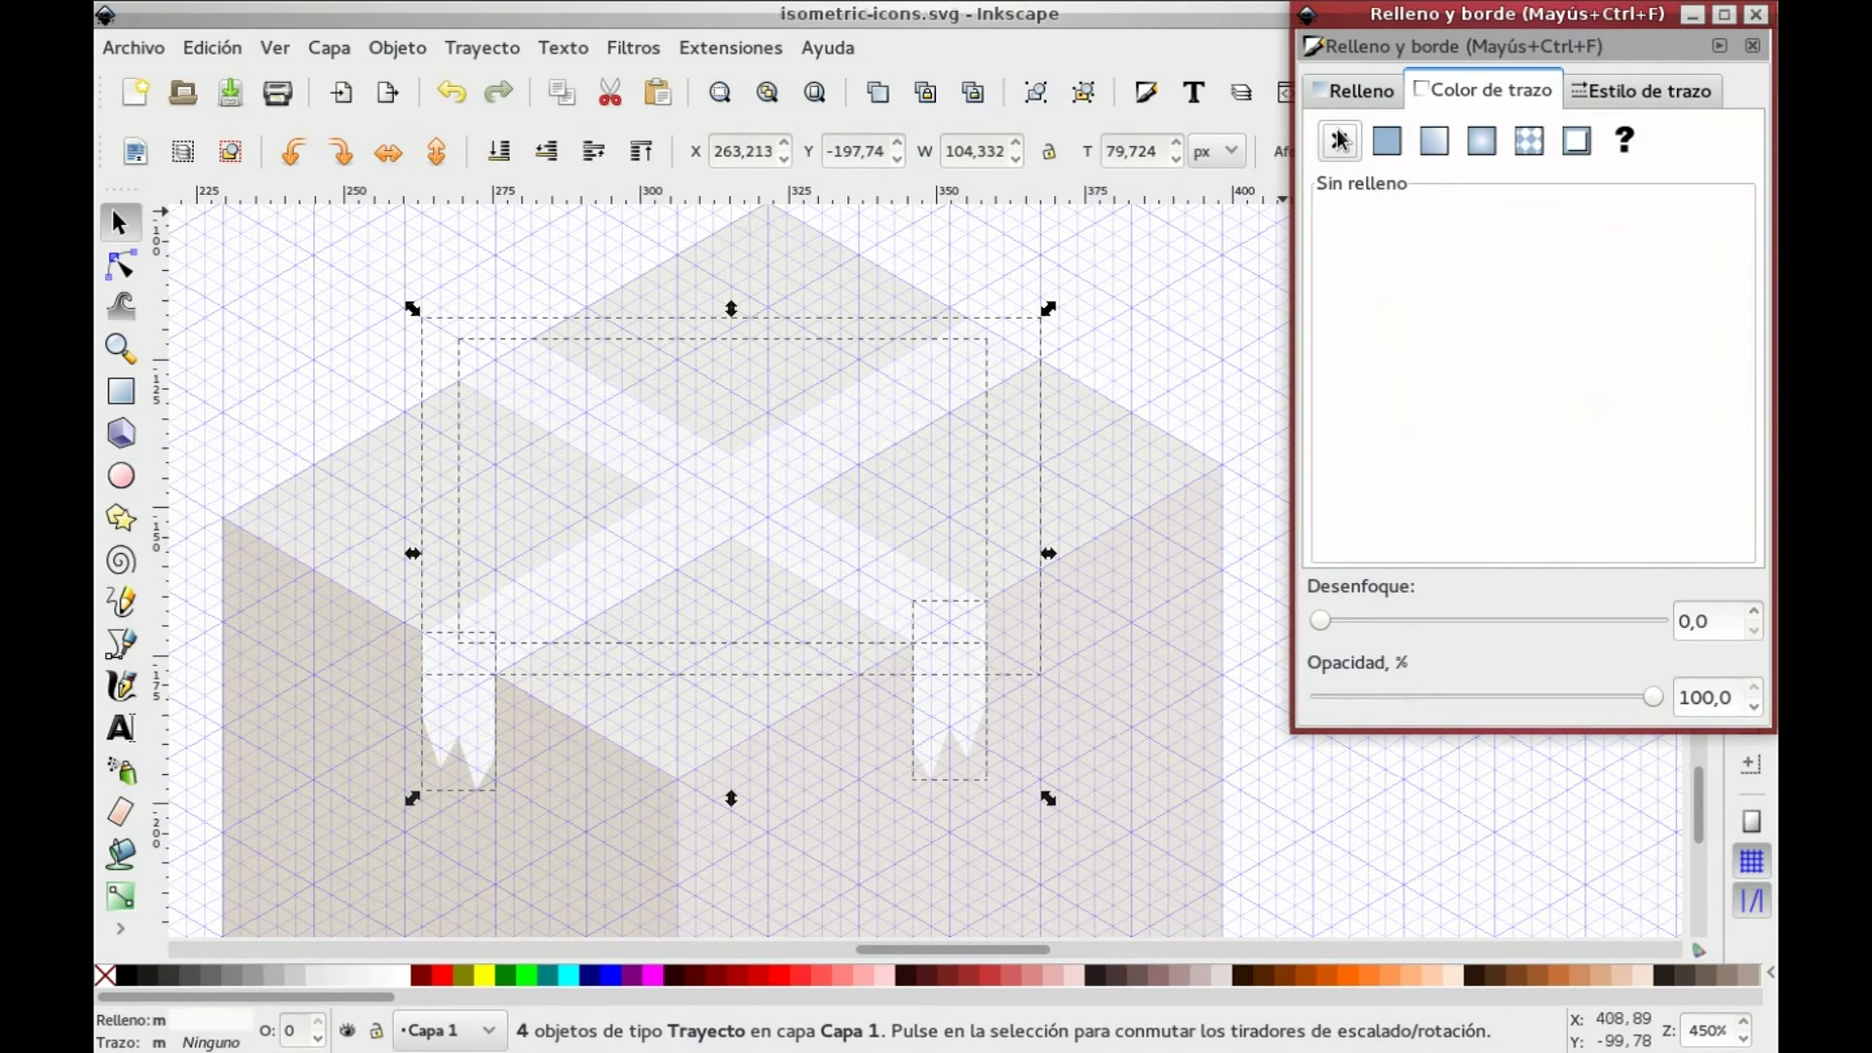
click(1125, 354)
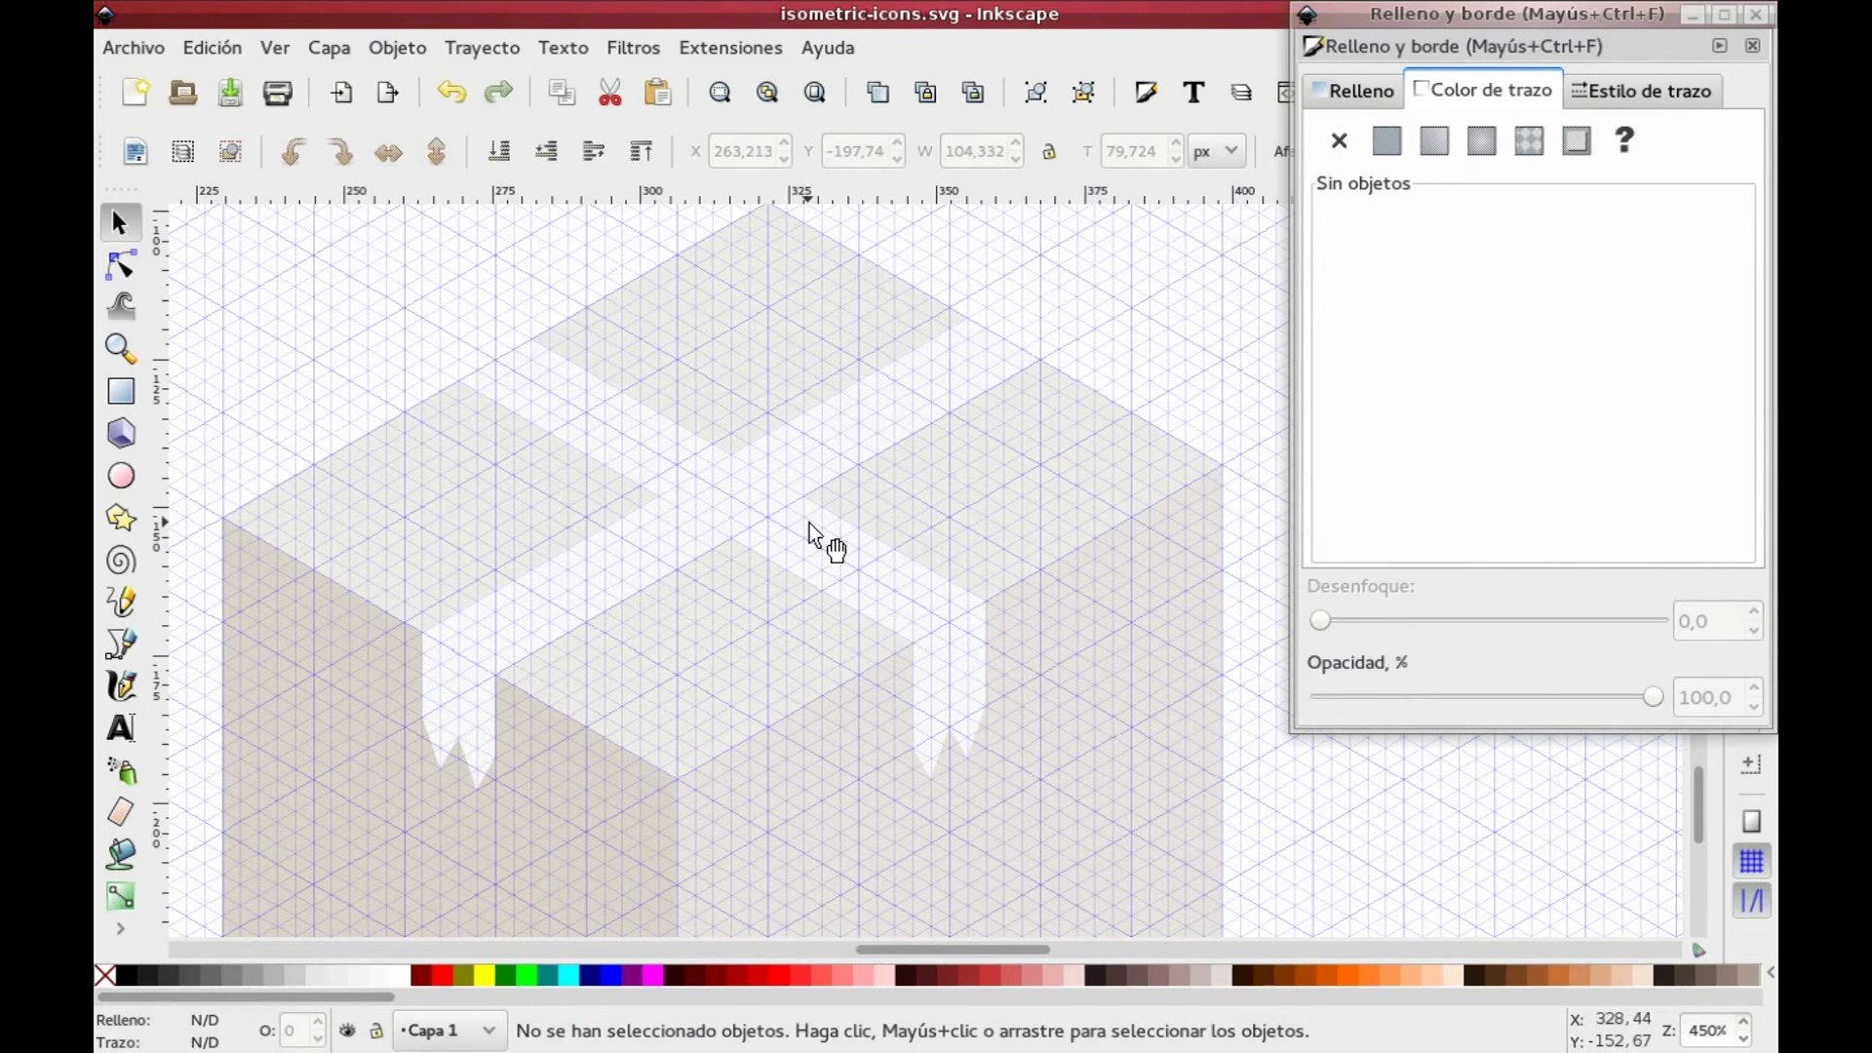
Step: Darken one tape bar slightly to lightness 240 (f2efefff)
click(844, 464)
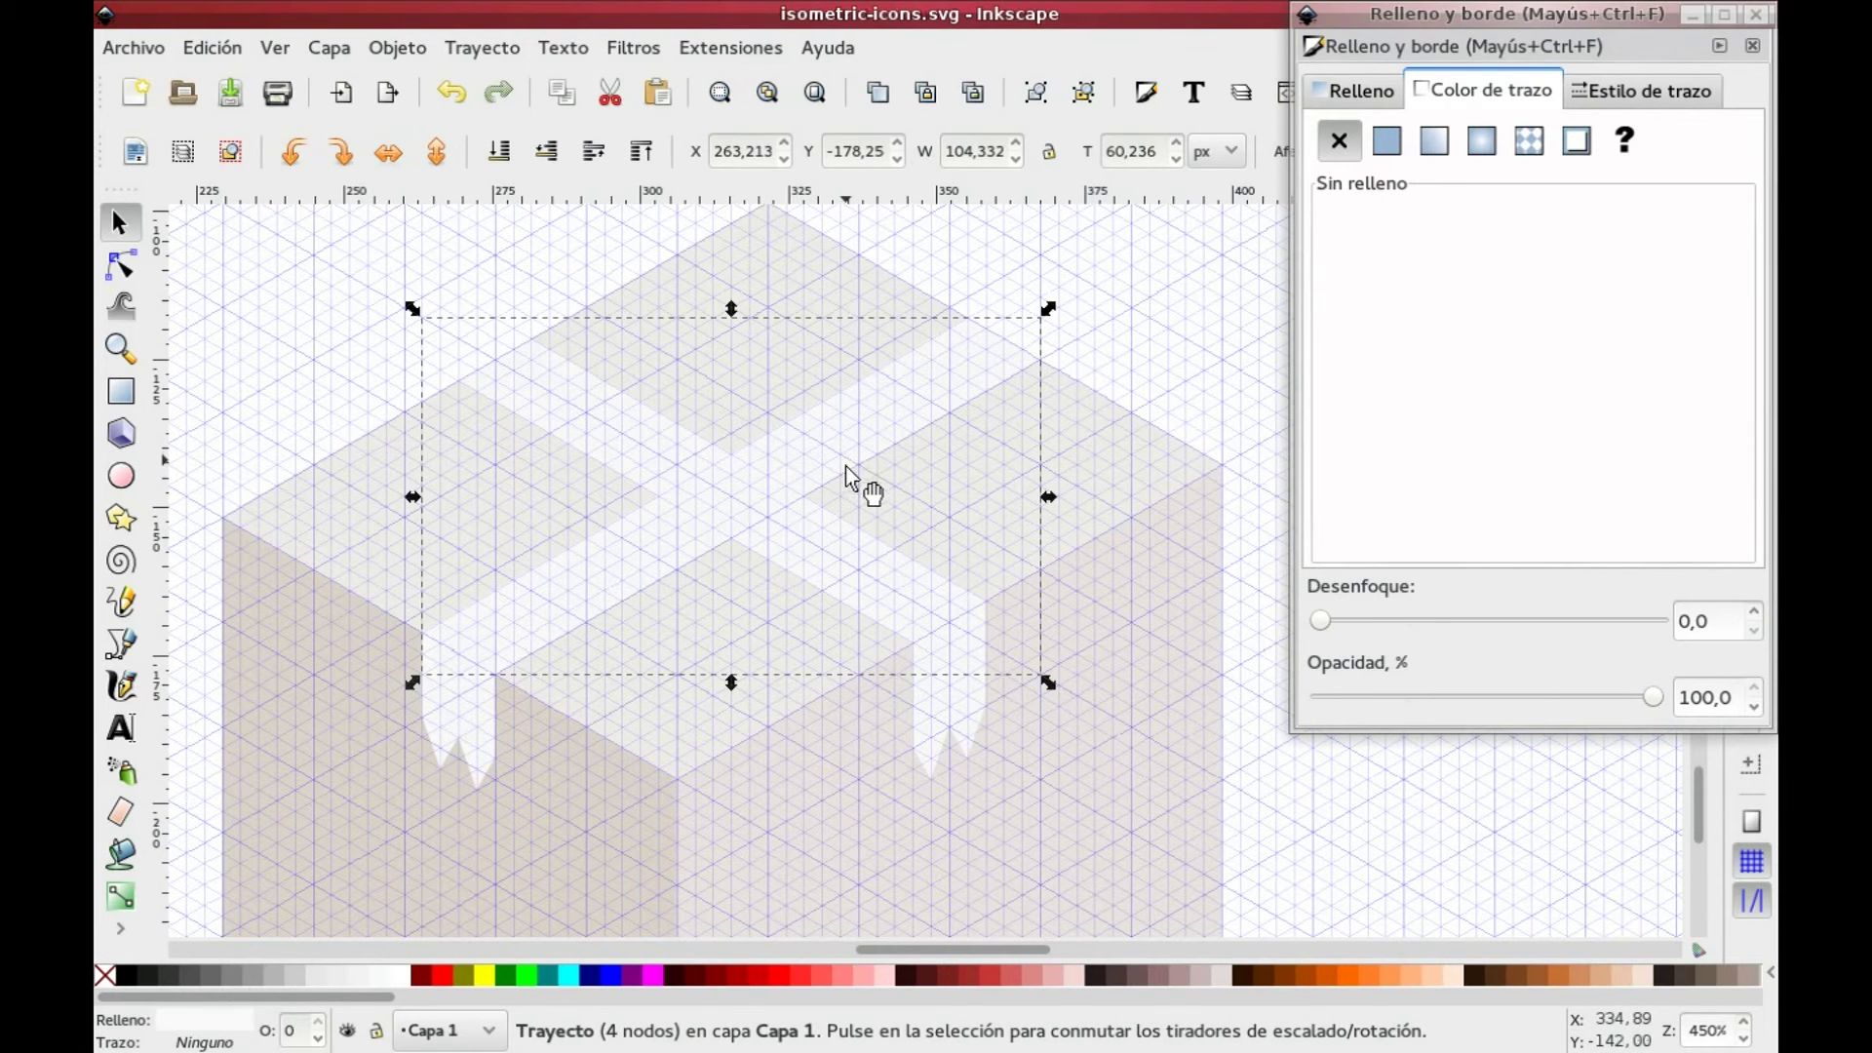
click(864, 581)
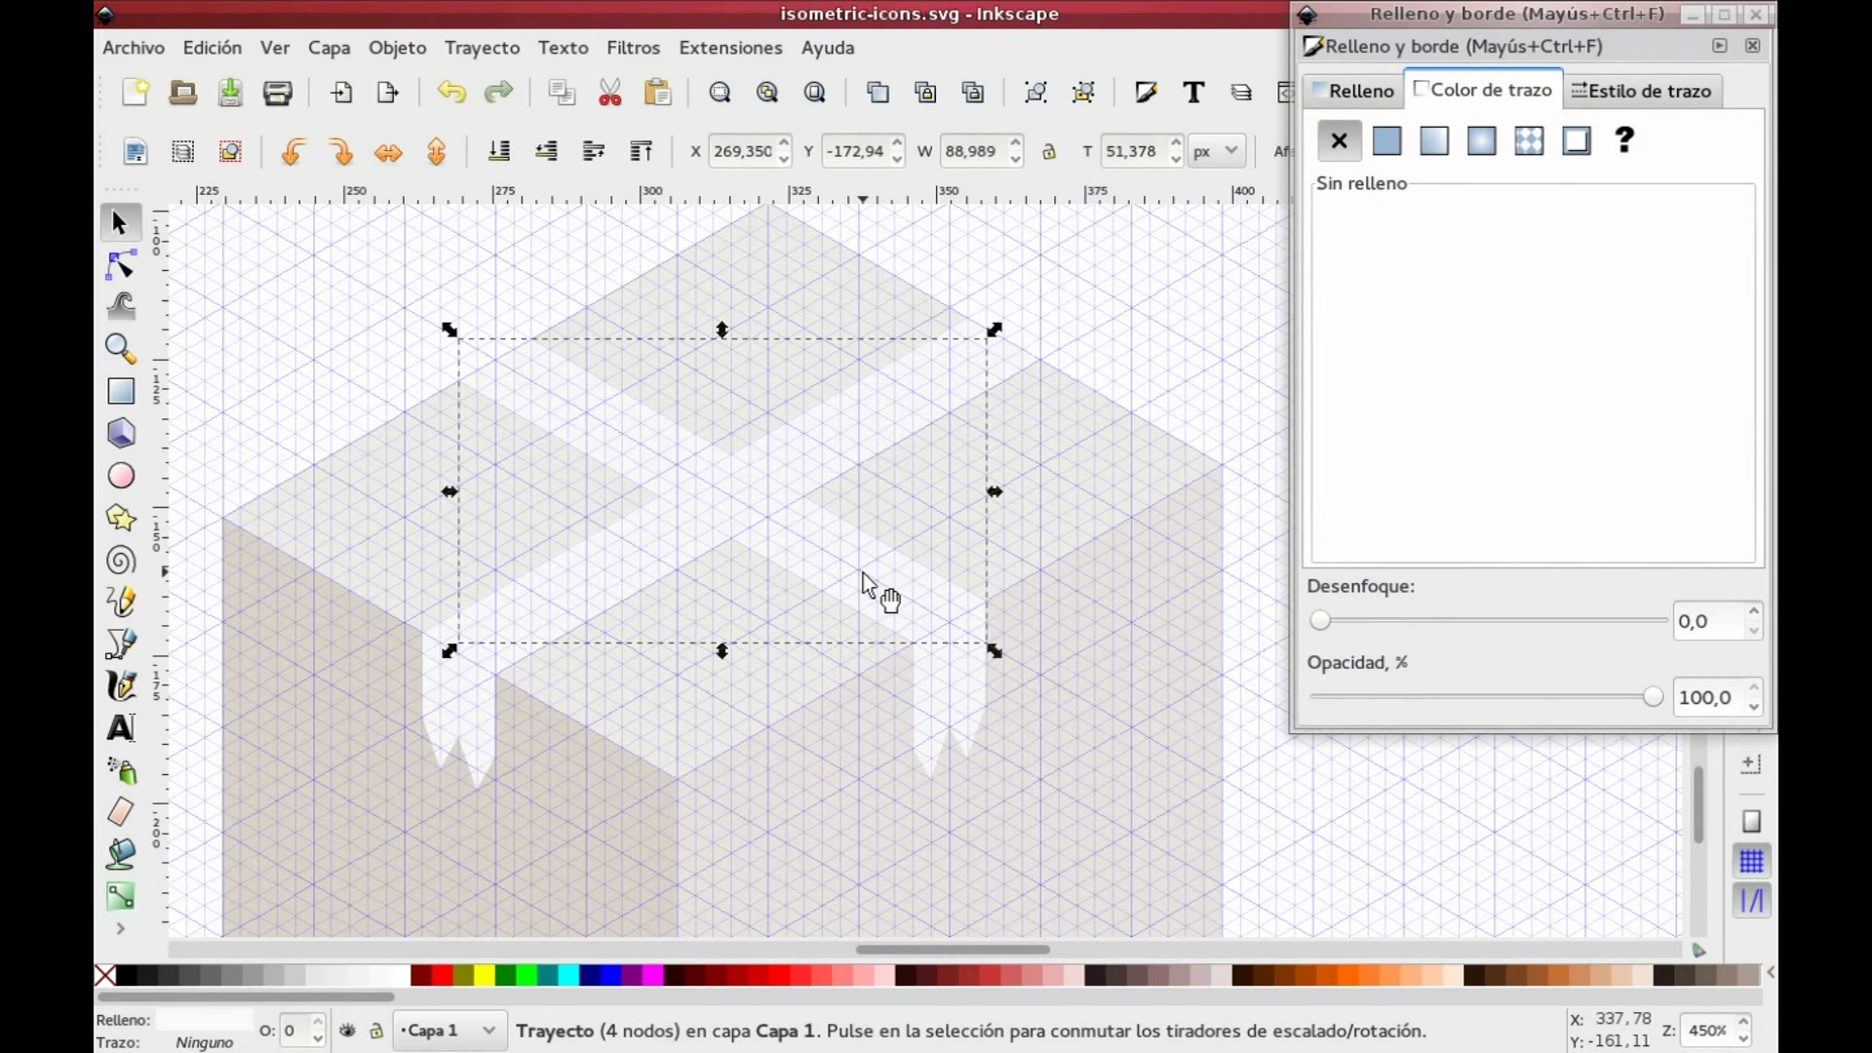
click(1378, 104)
click(1633, 357)
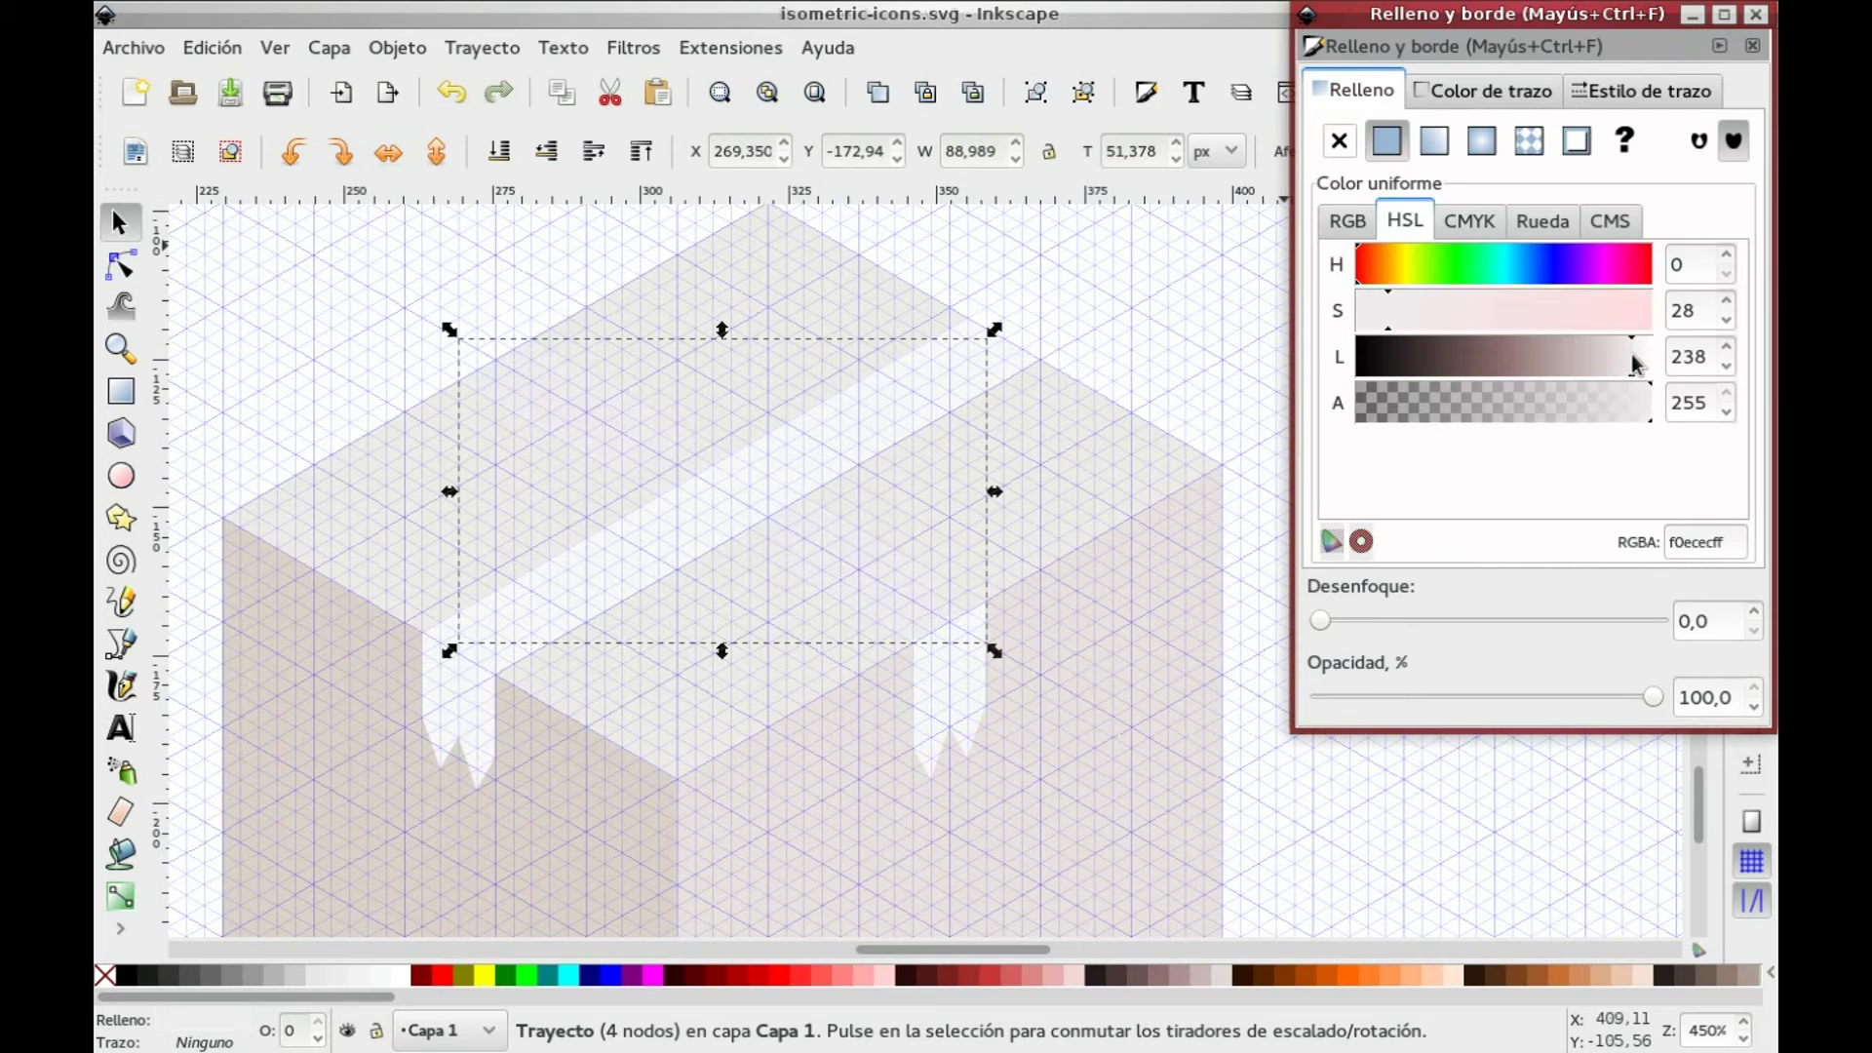
click(1634, 365)
click(1633, 365)
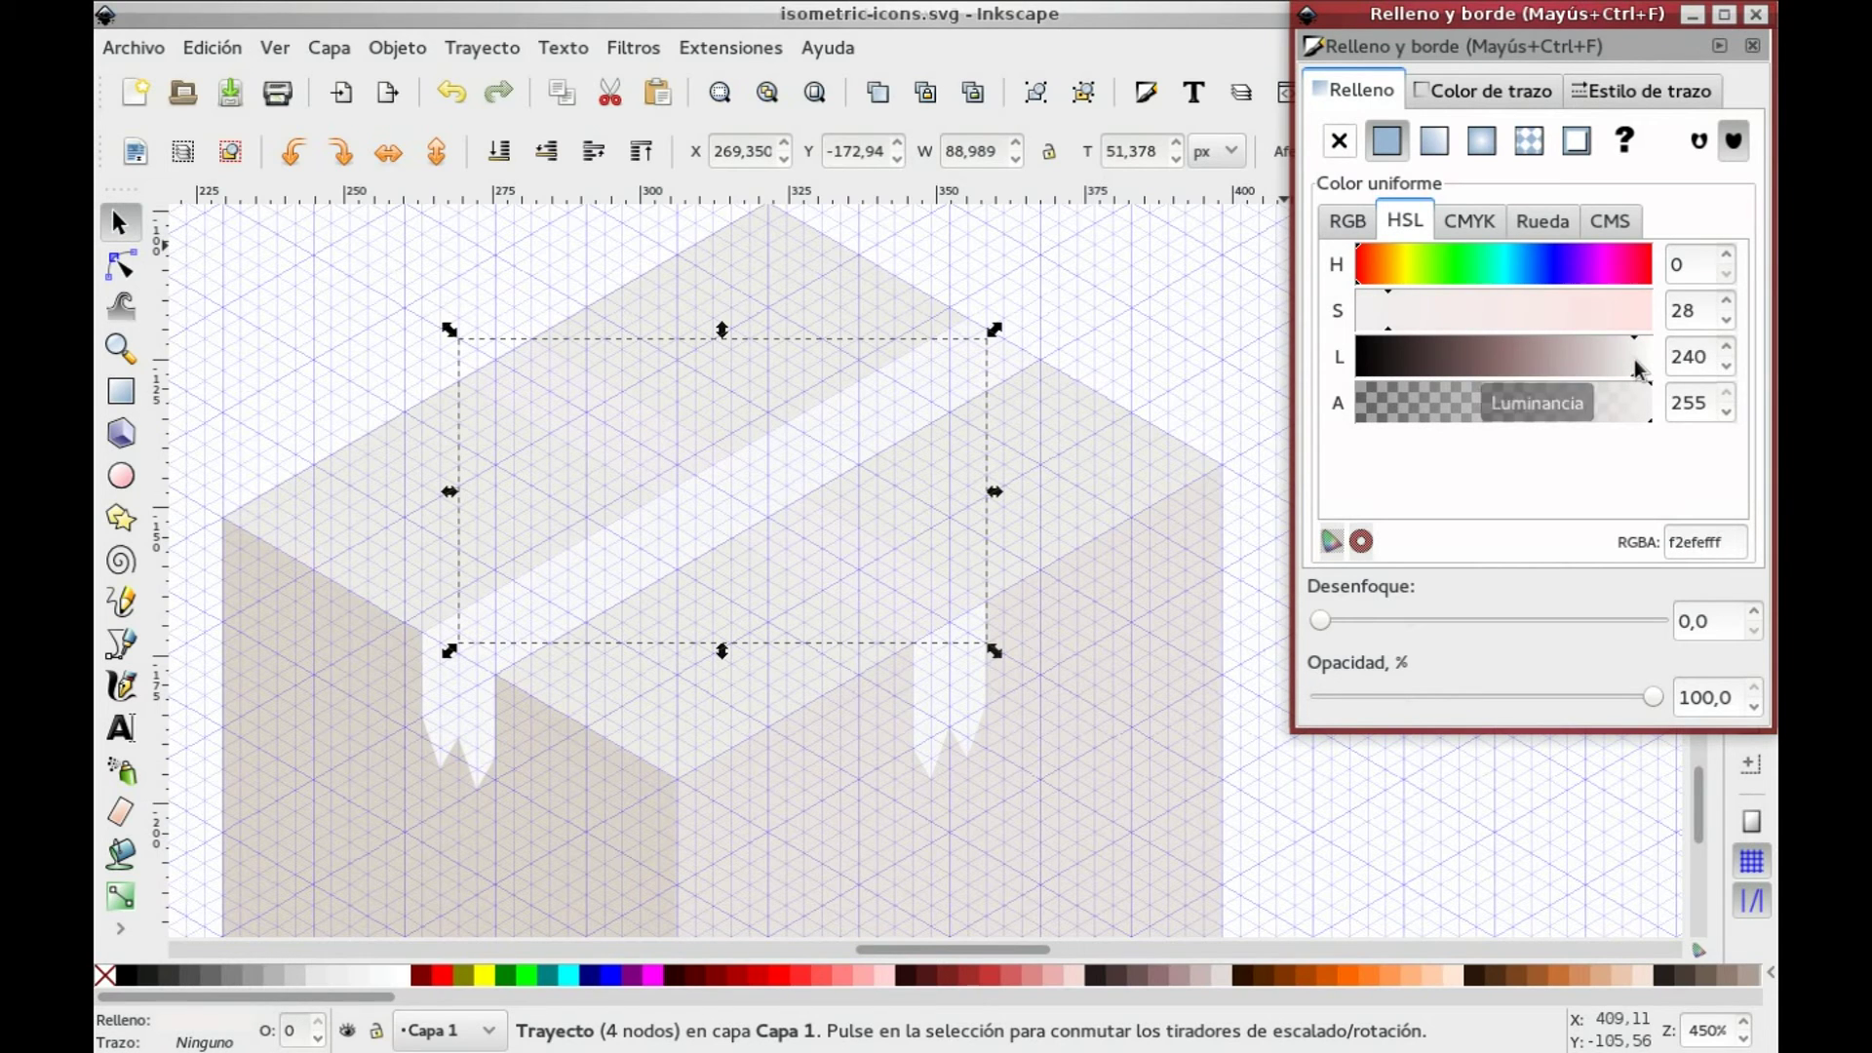
Step: Lighten the box's top face and darken its left face to 185 (c5b9acff)
shift+click(1073, 531)
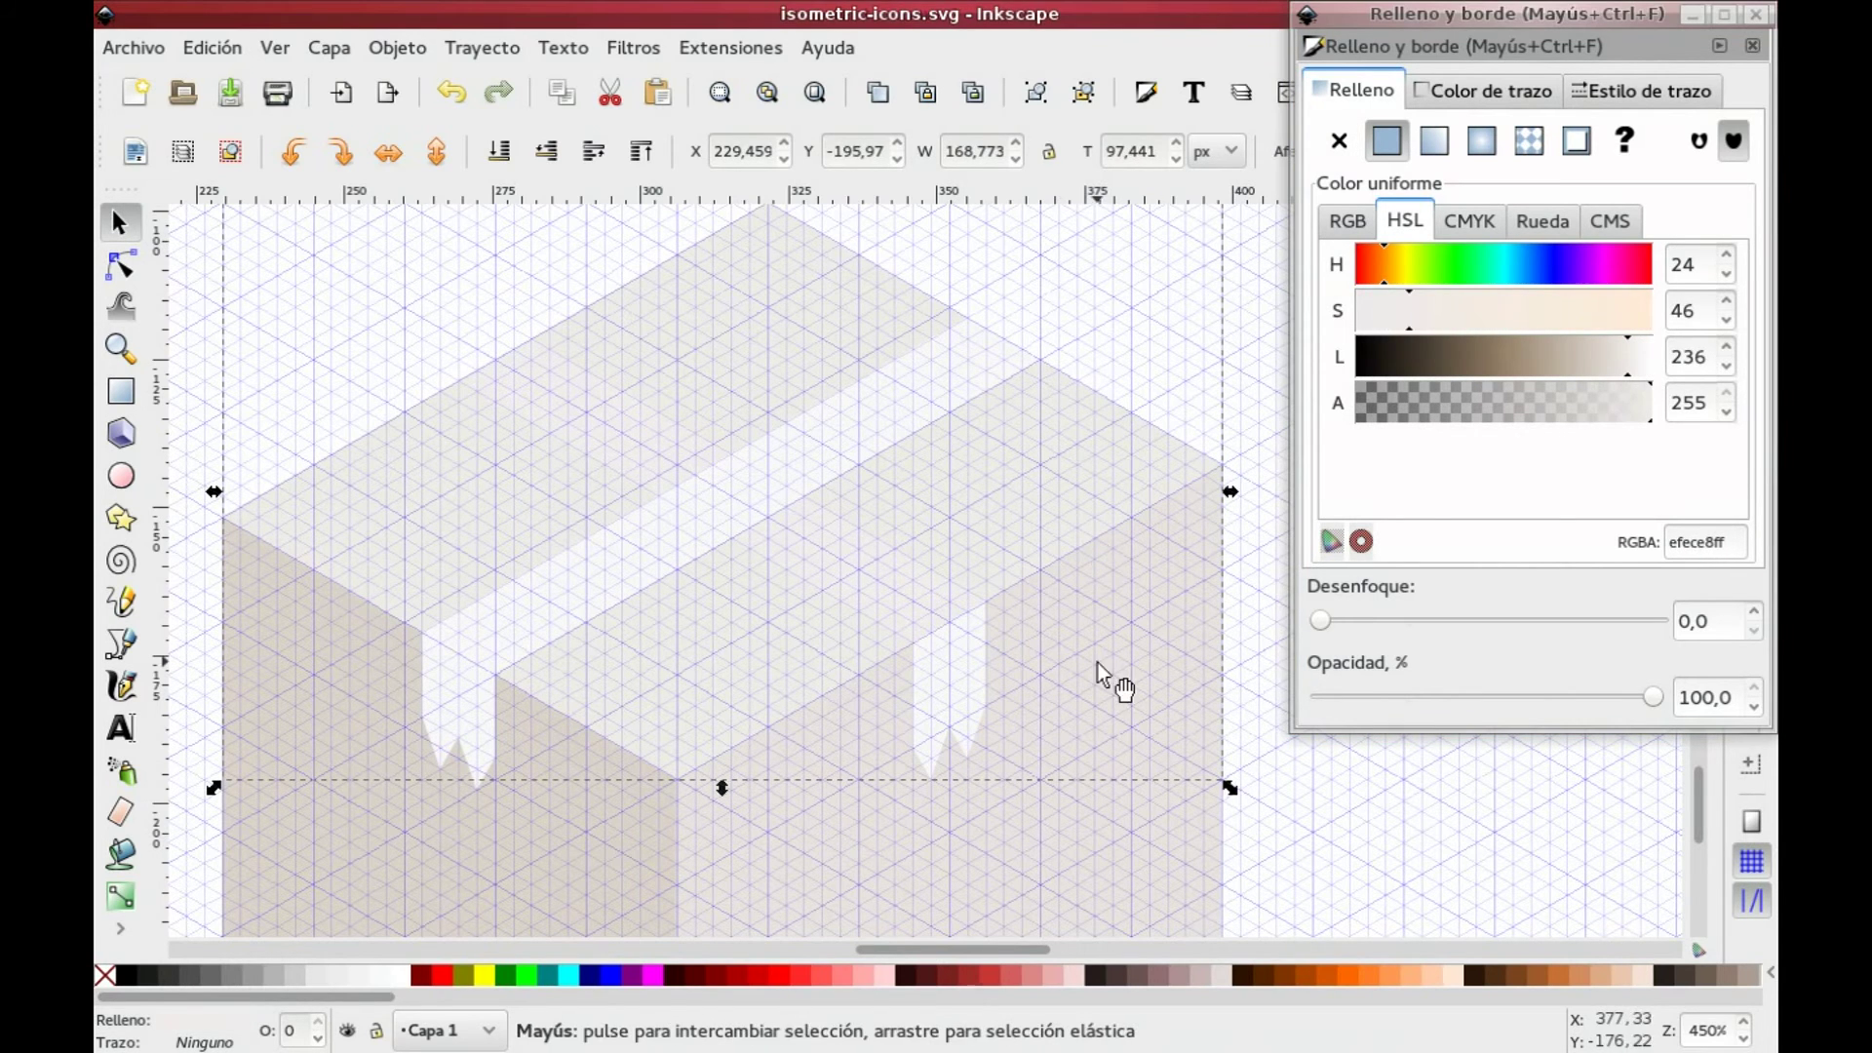
shift+click(553, 840)
click(1593, 356)
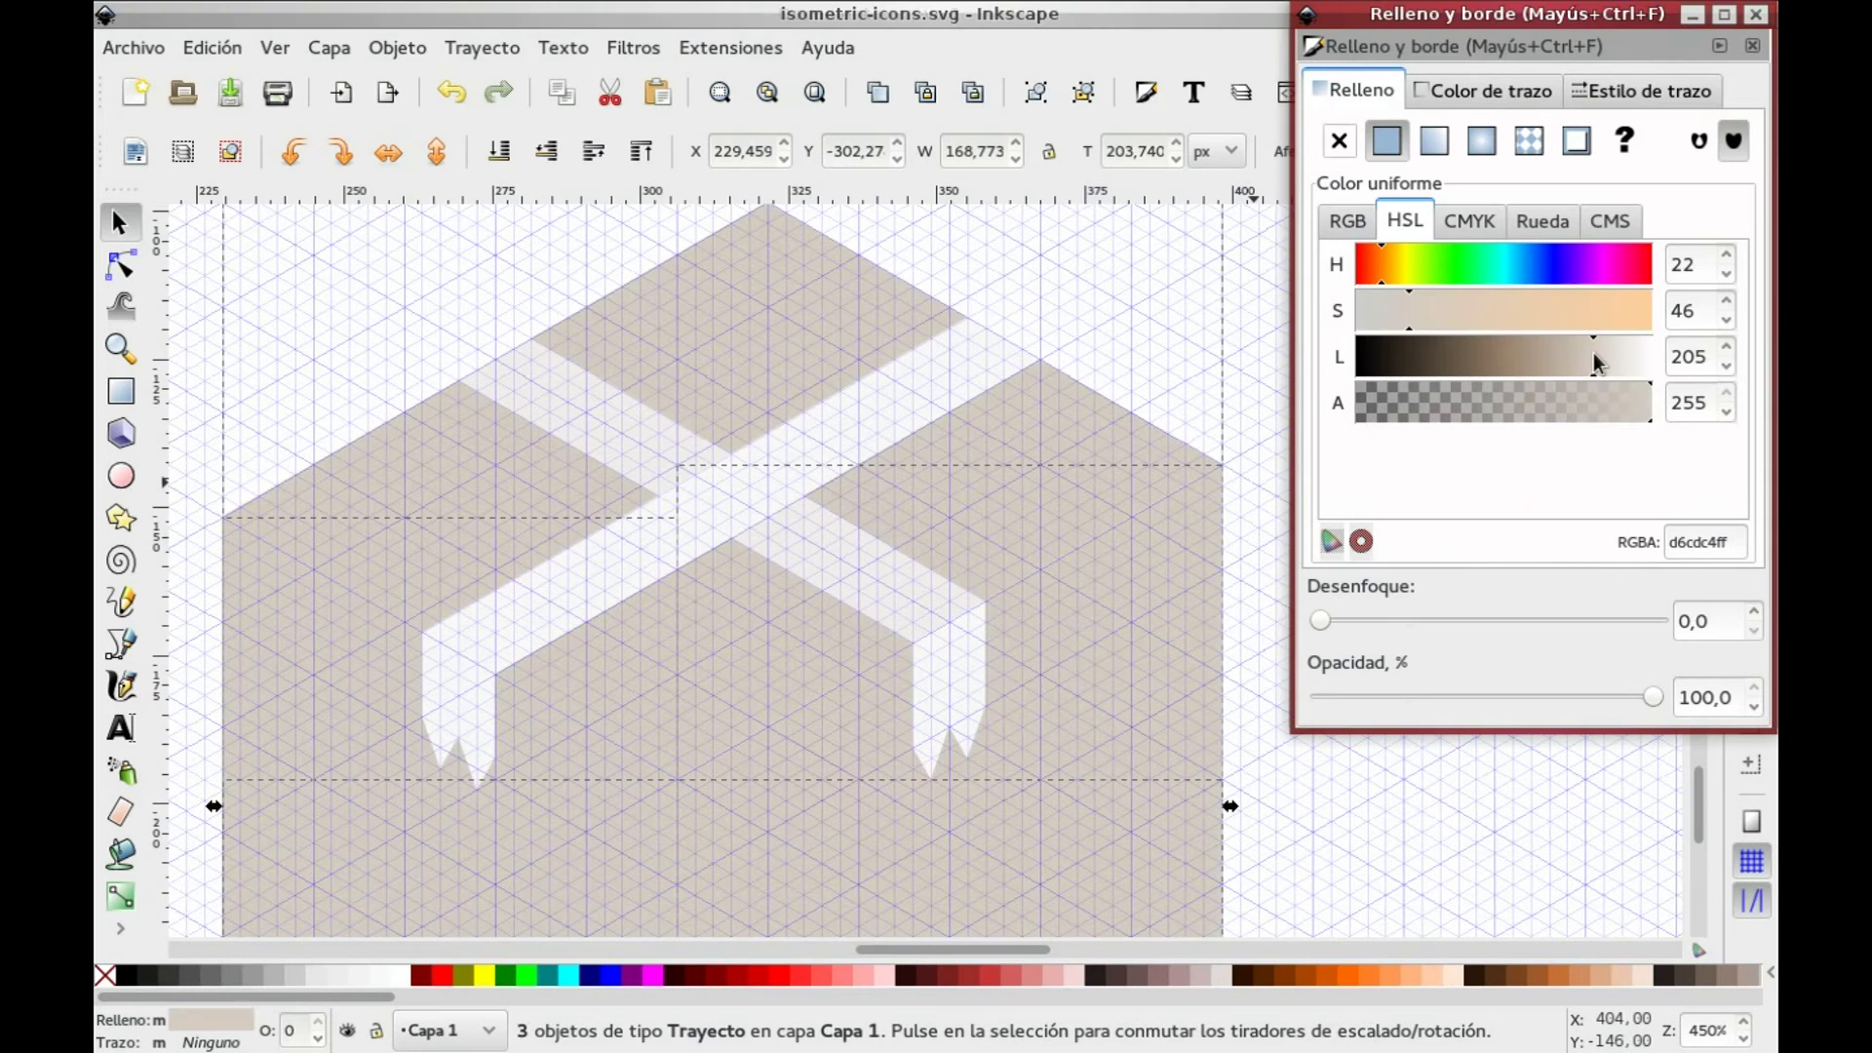
click(1197, 395)
click(1078, 460)
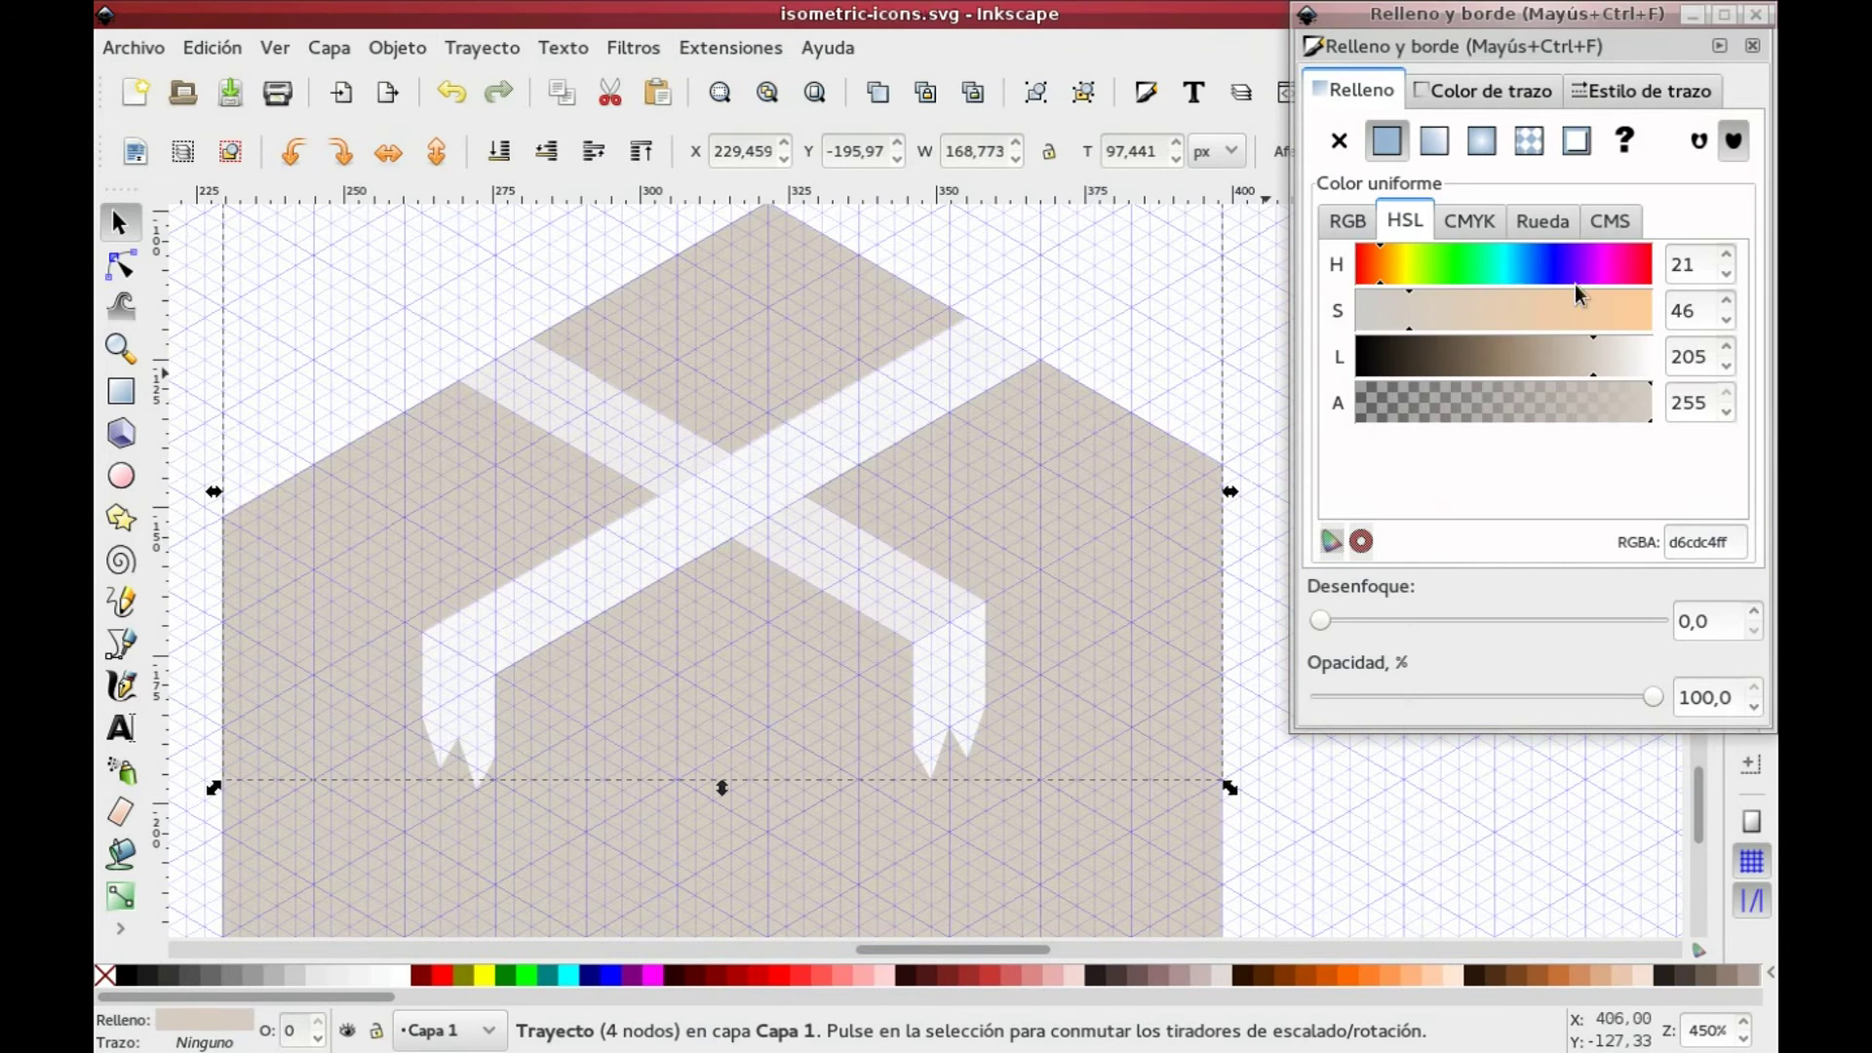
click(1618, 346)
click(598, 835)
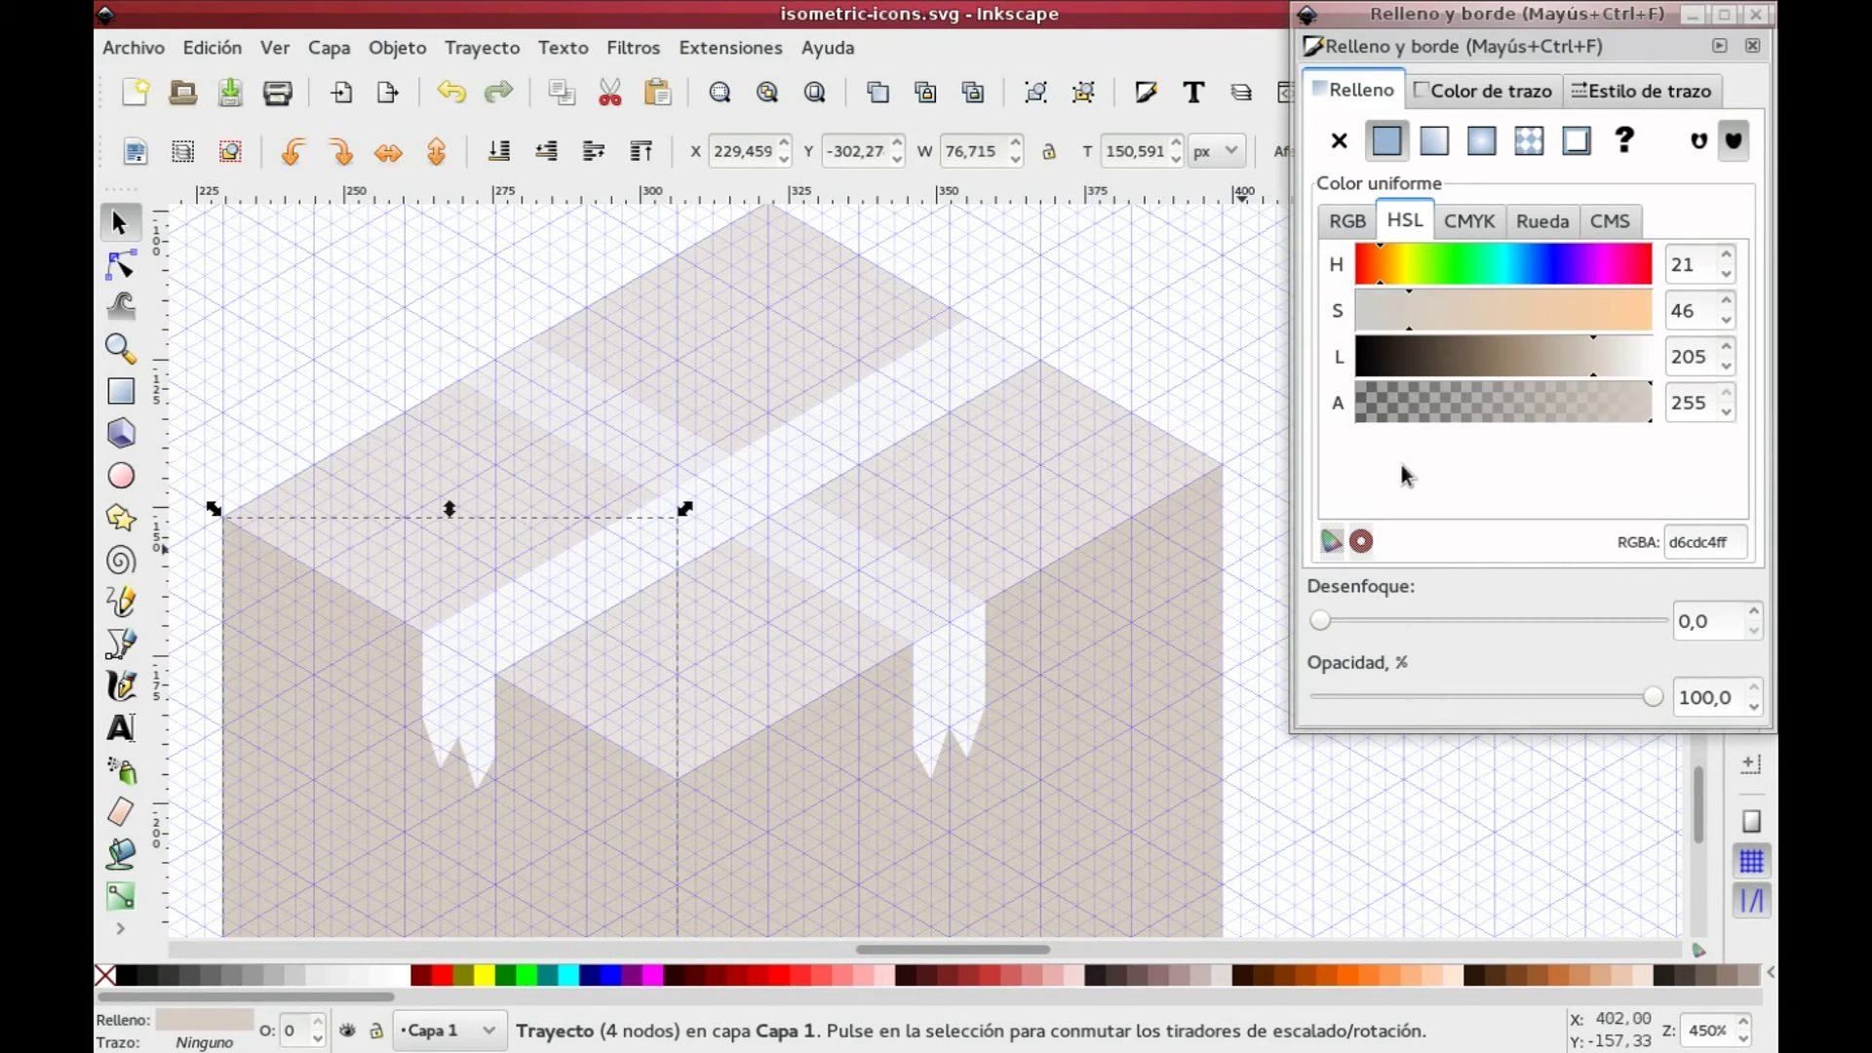
drag(1565, 340, 1570, 351)
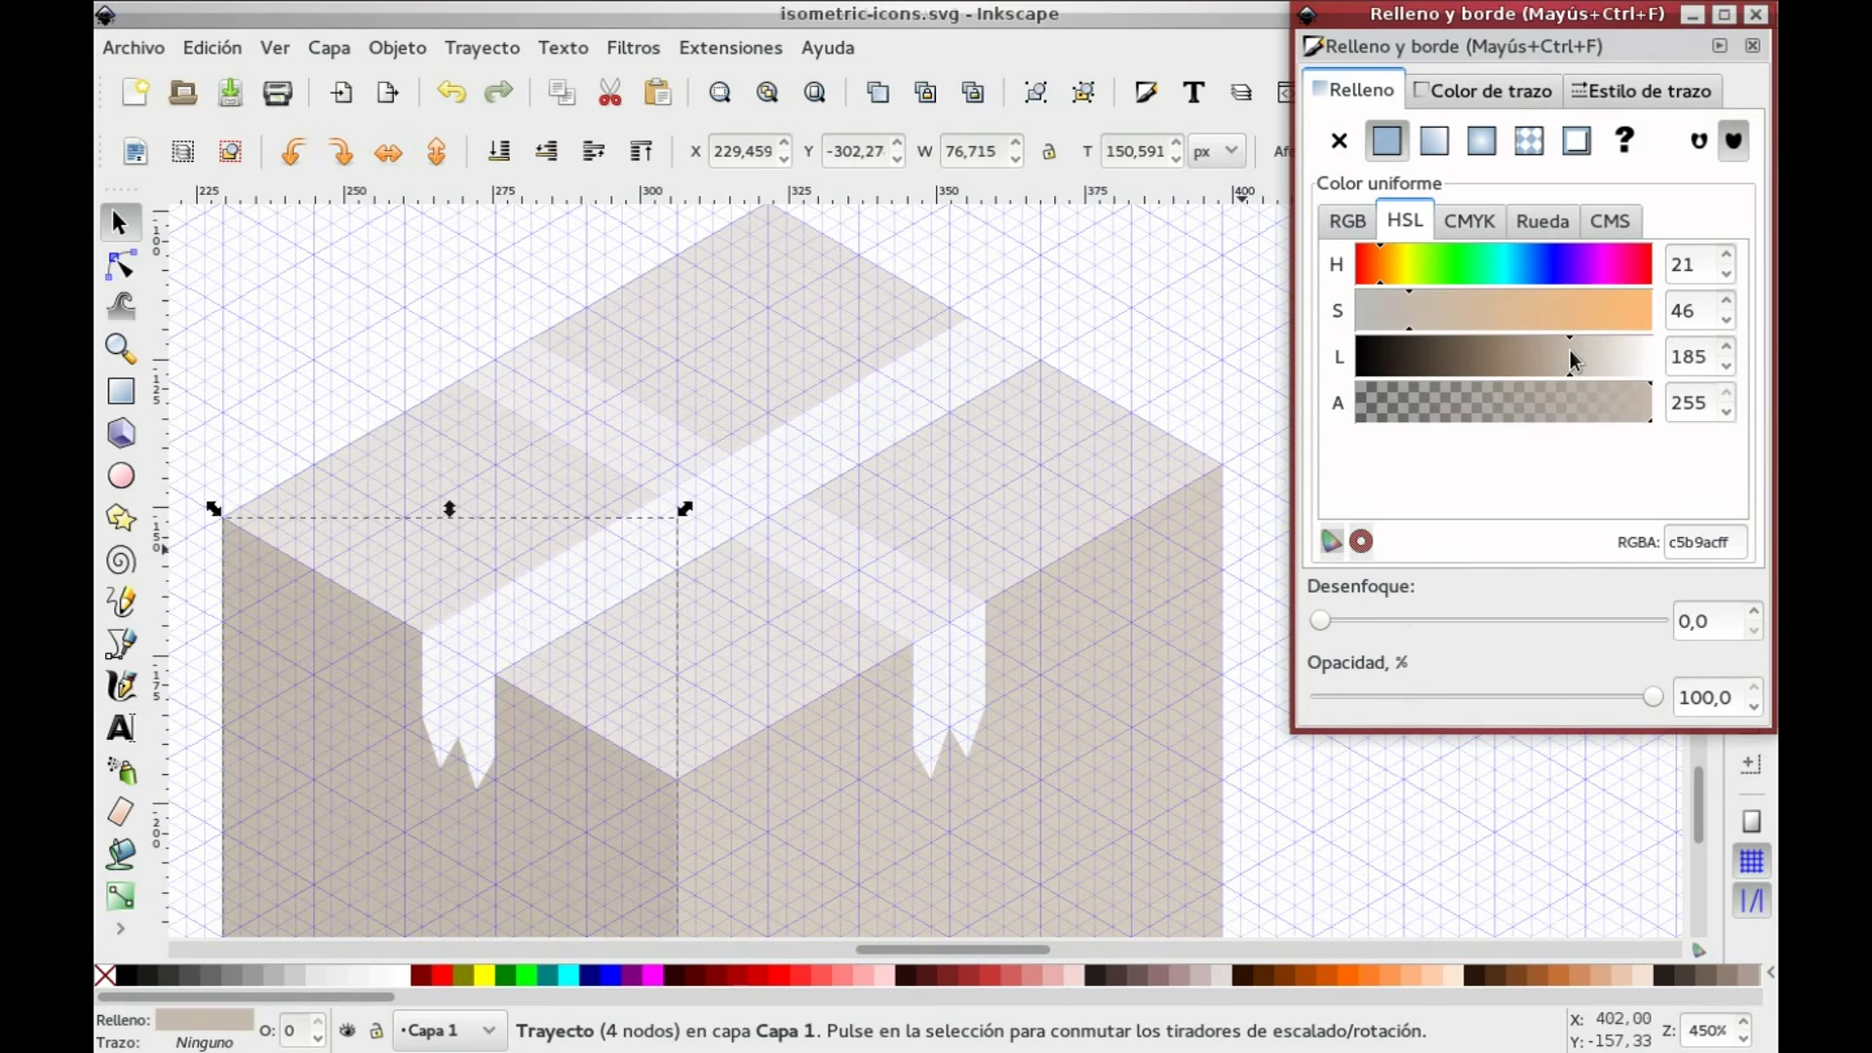
Step: Shade the tape bar to 246 (f7f5f5ff) and the flaps to f3f0f0ff and eae5e5ff
click(883, 564)
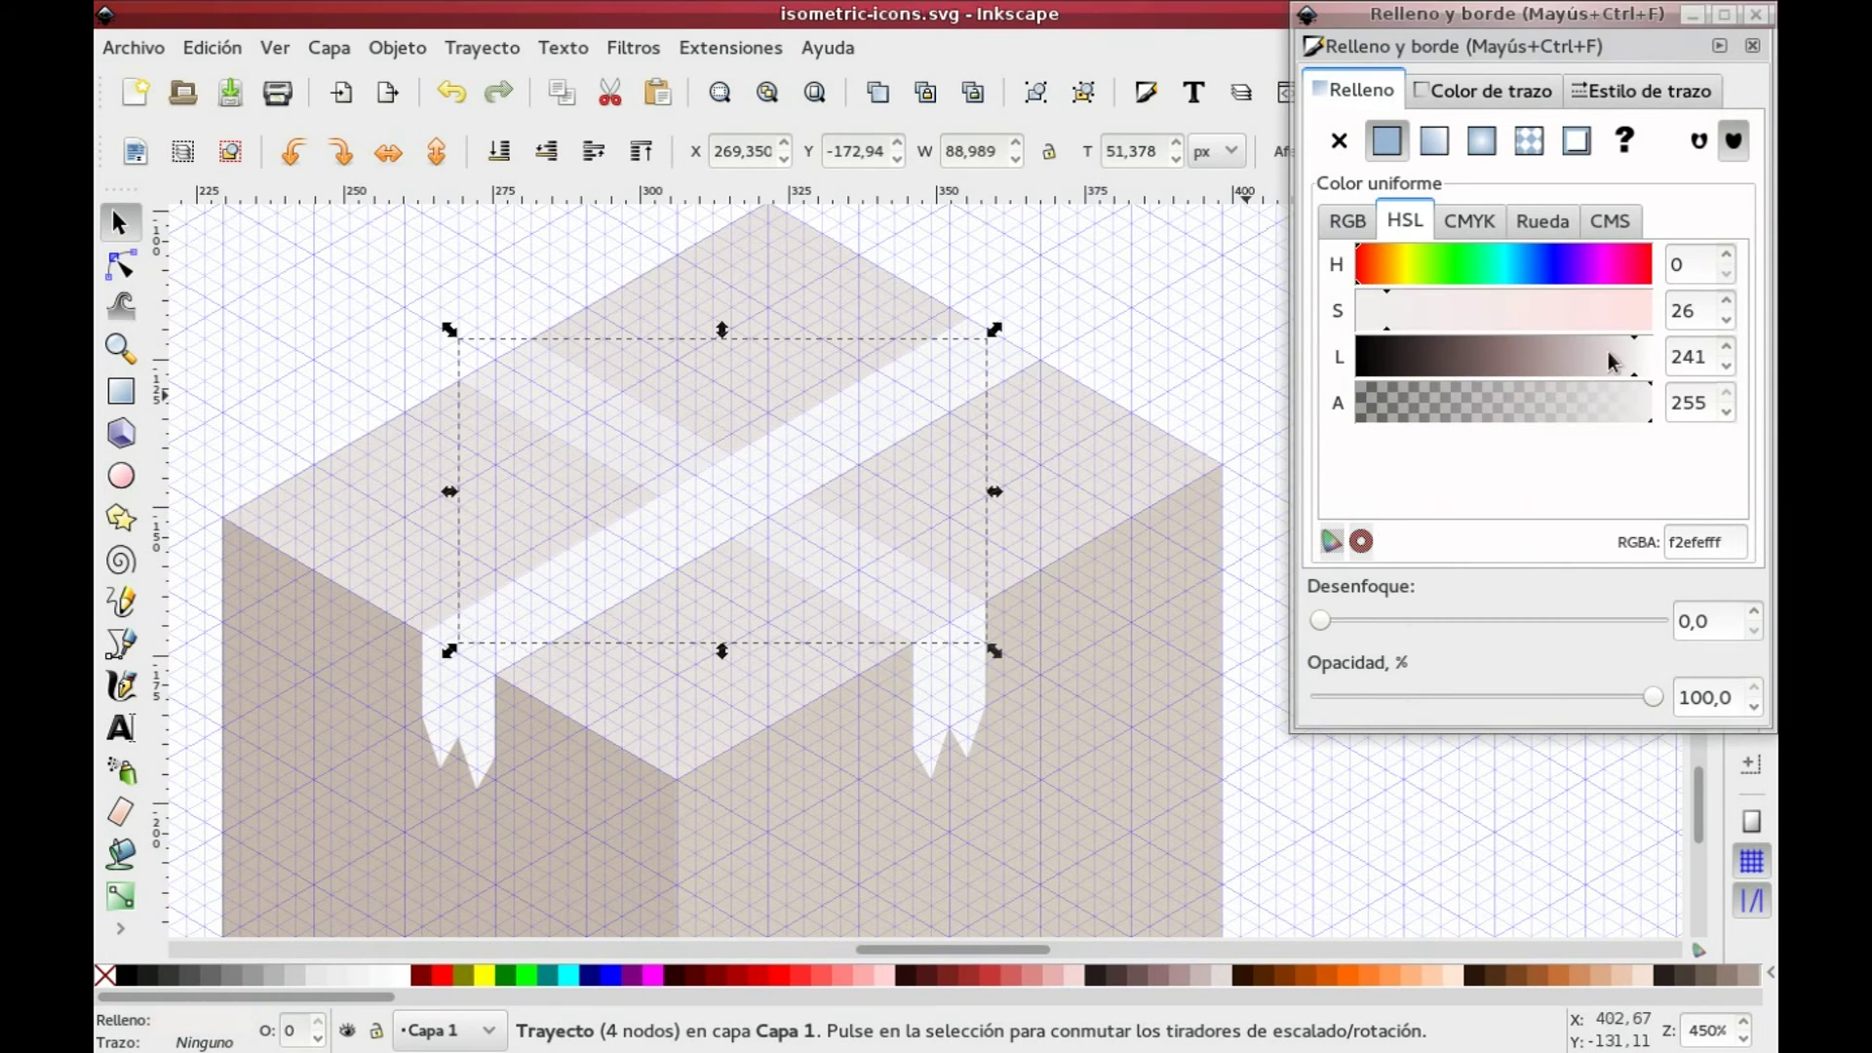
click(1644, 369)
click(1643, 369)
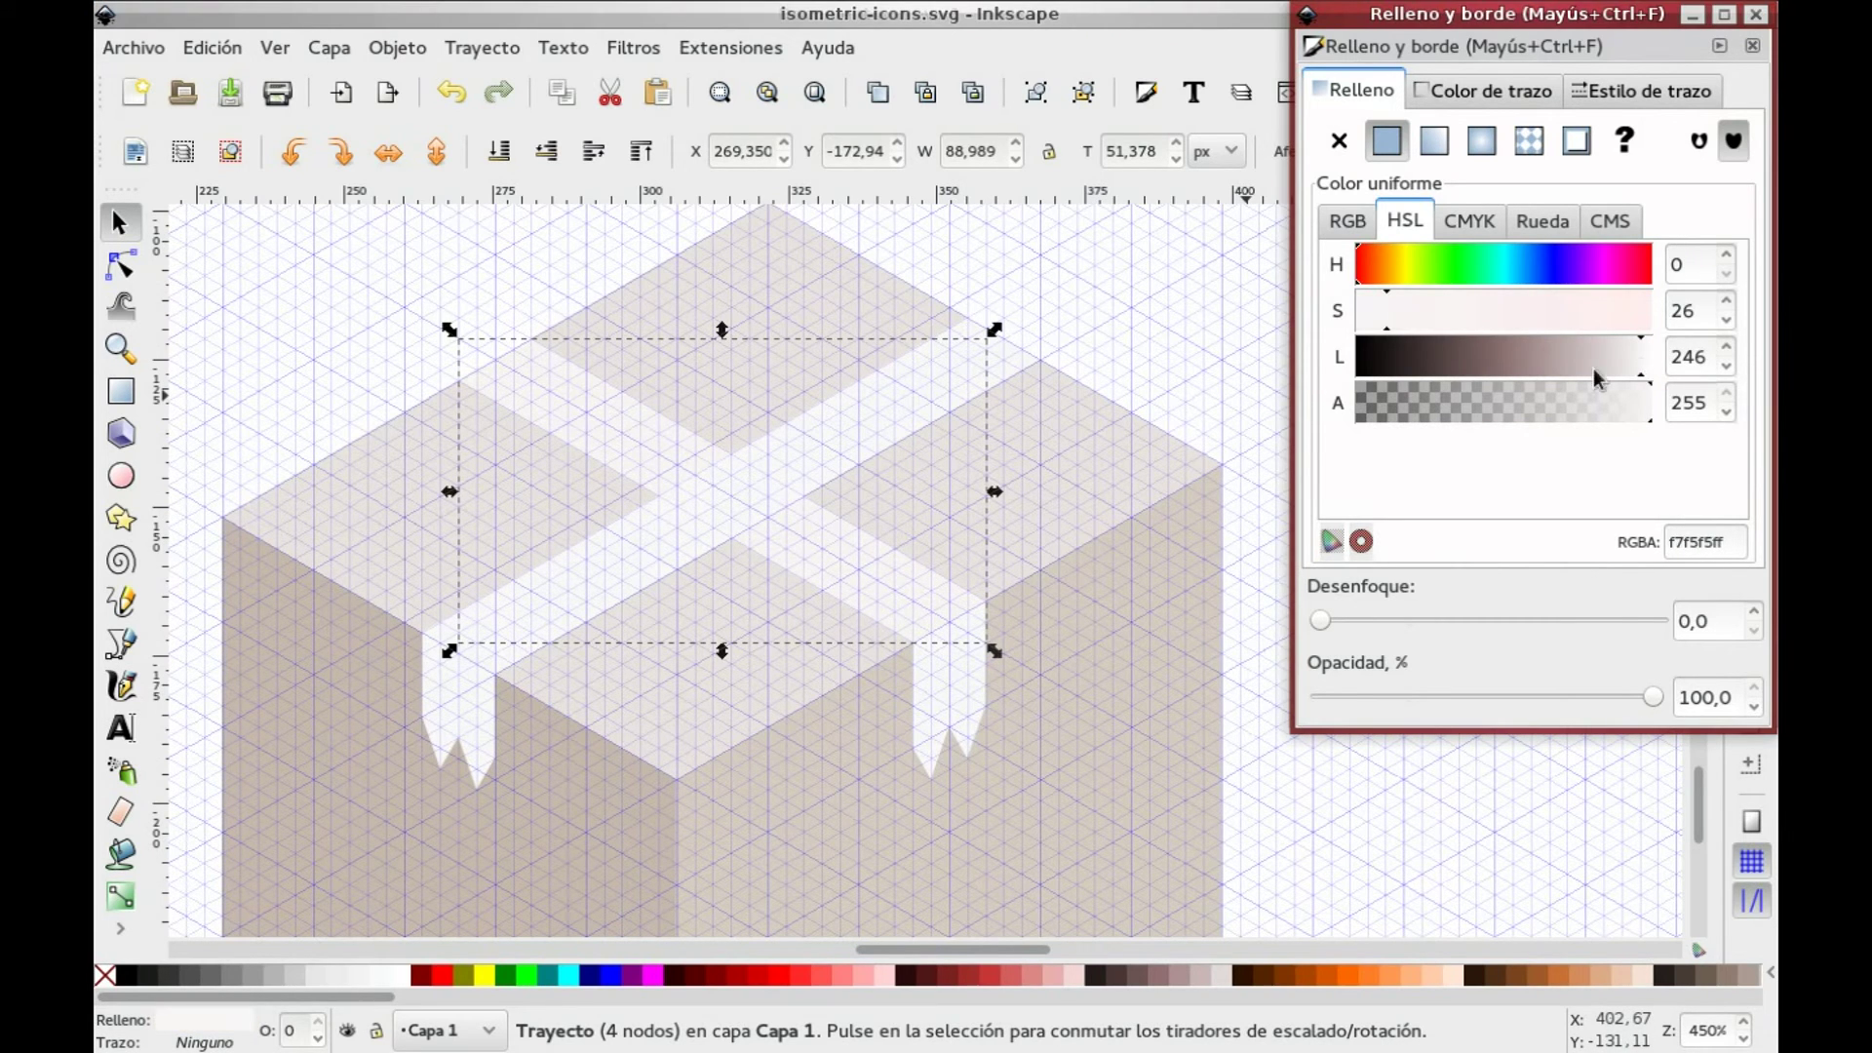
click(938, 686)
drag(1639, 359, 1633, 356)
click(478, 700)
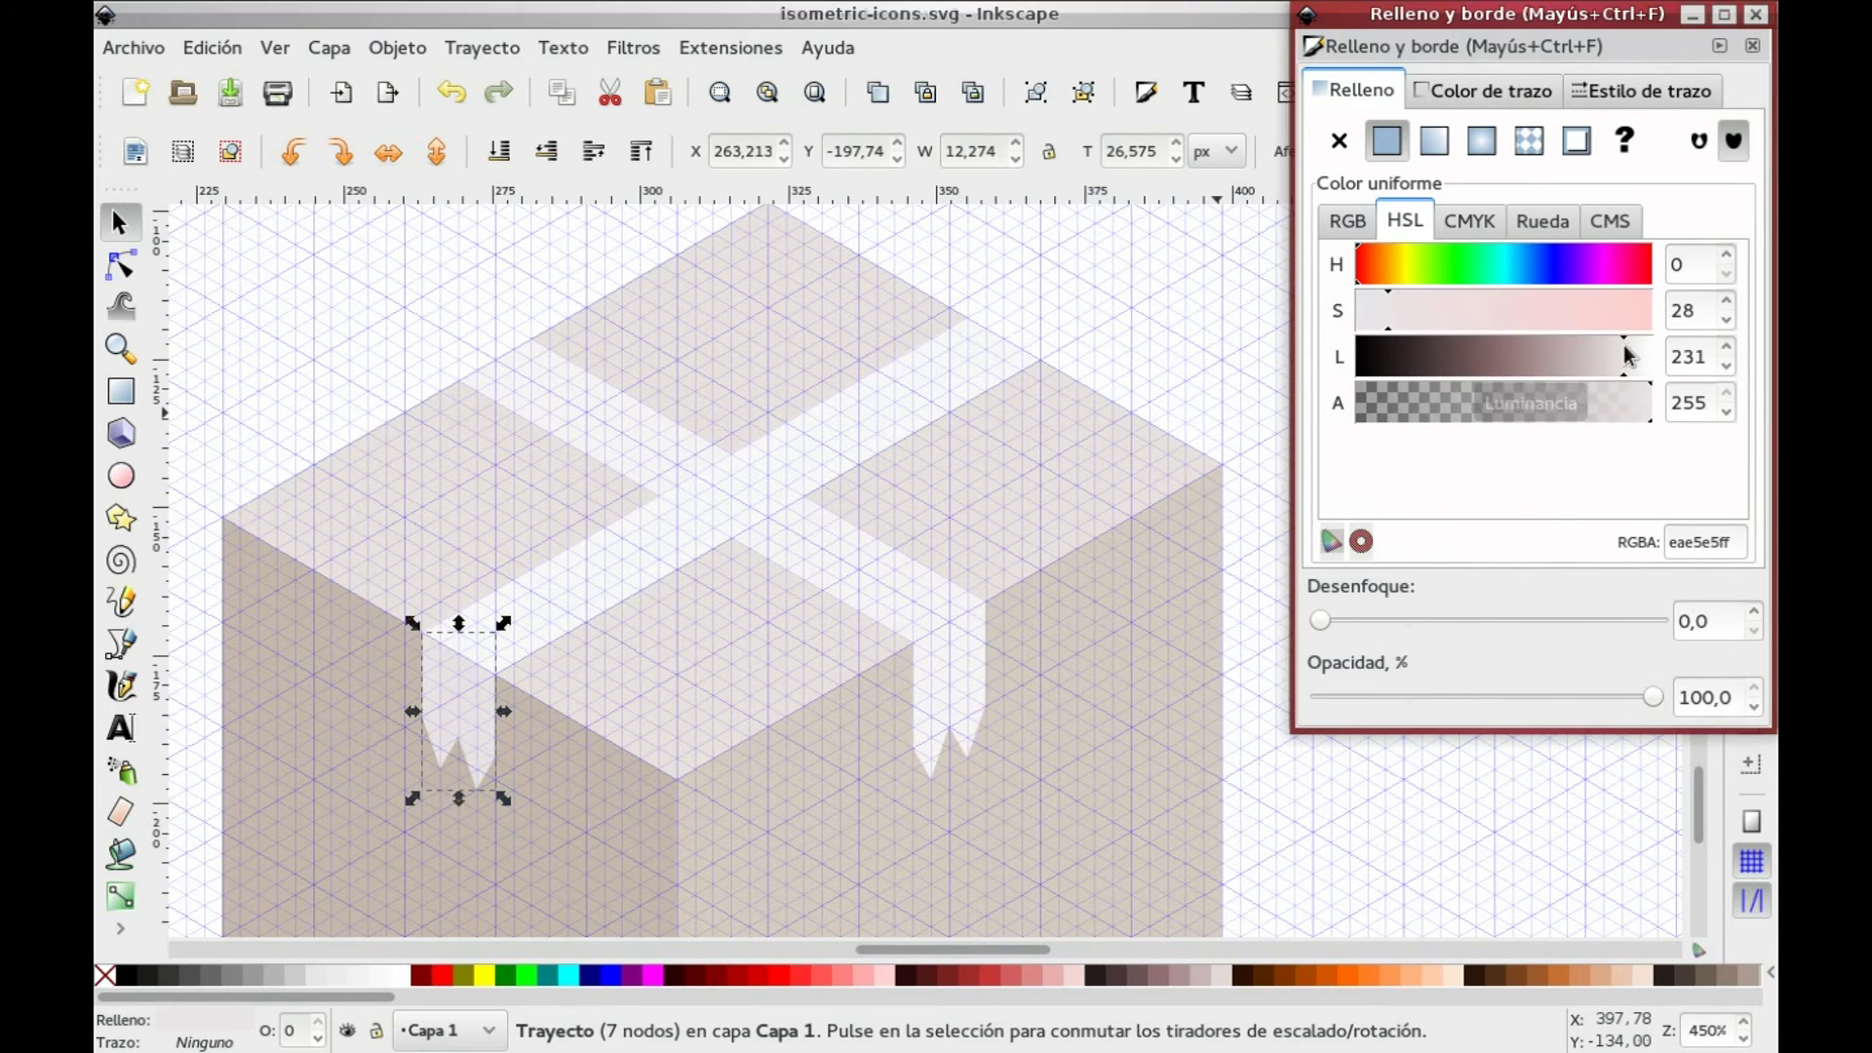
click(1146, 368)
Step: Zoom out and pan the canvas over to the POLICE PUBLIC CALL BOX drawing
key(minus)
key(minus)
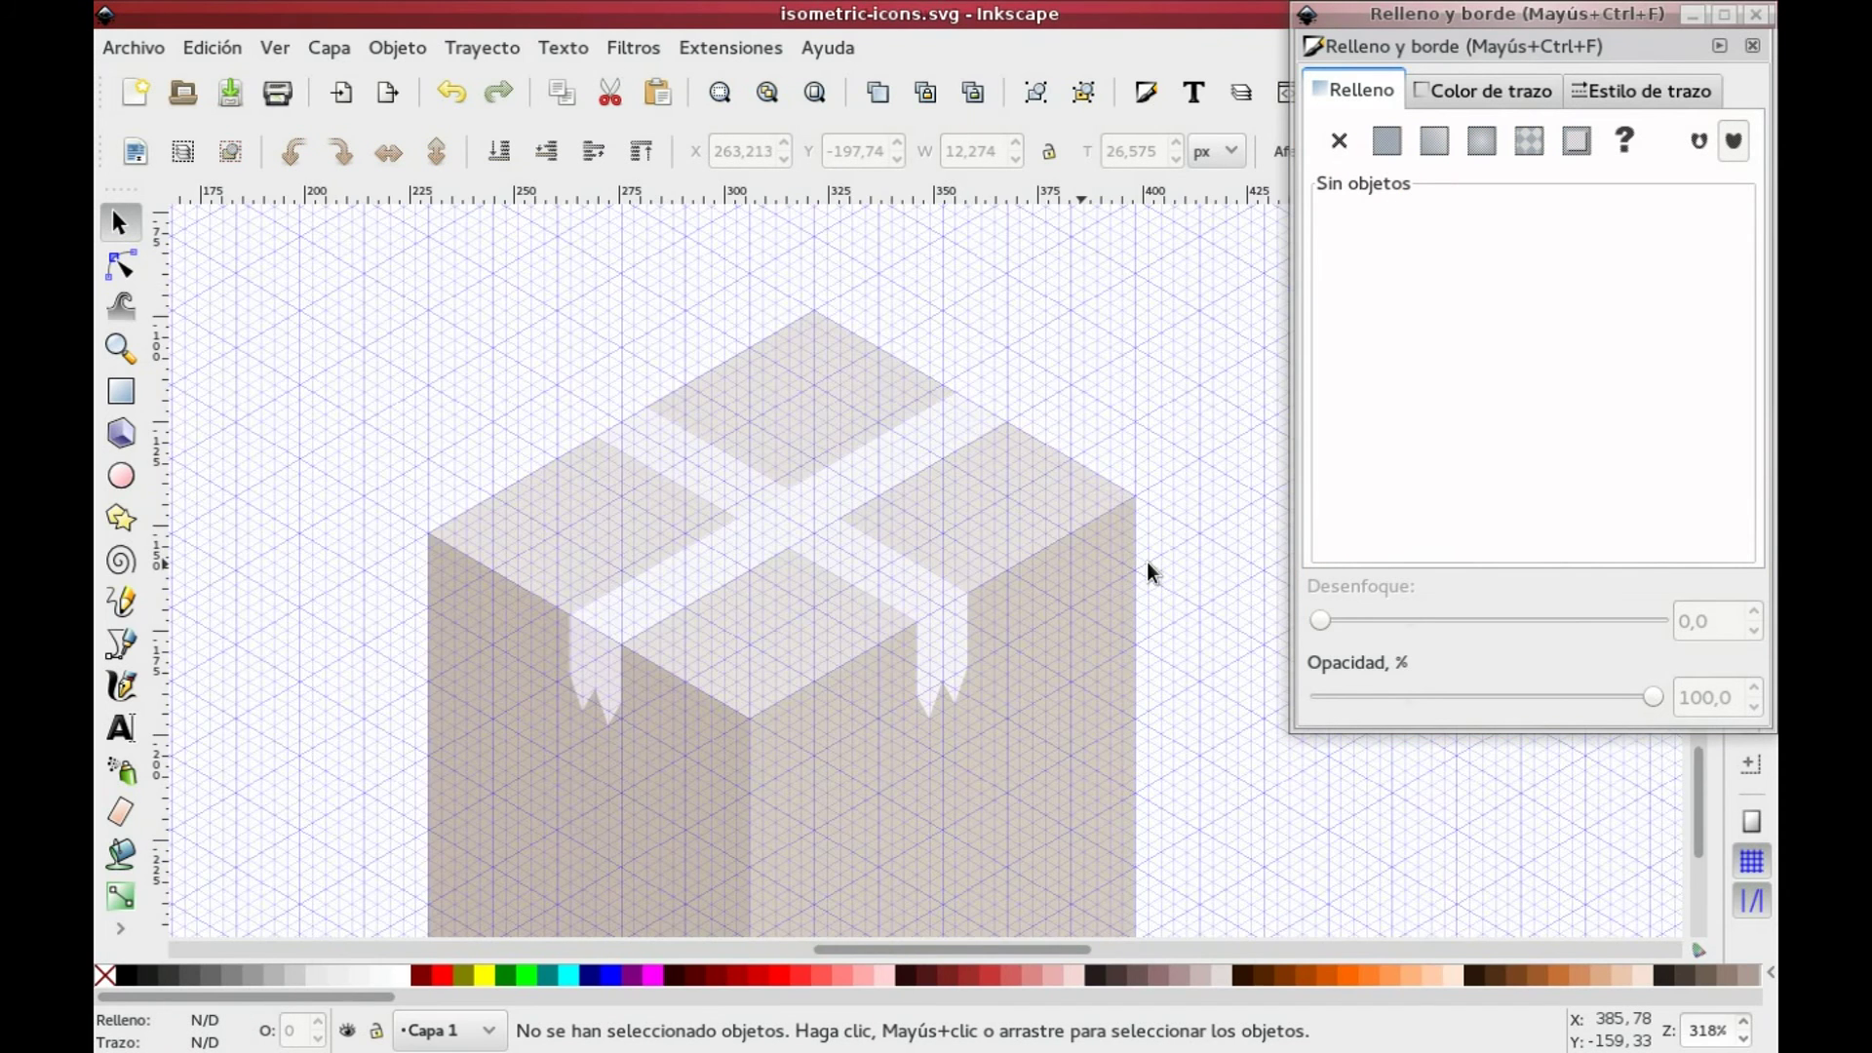
drag(1146, 761, 914, 653)
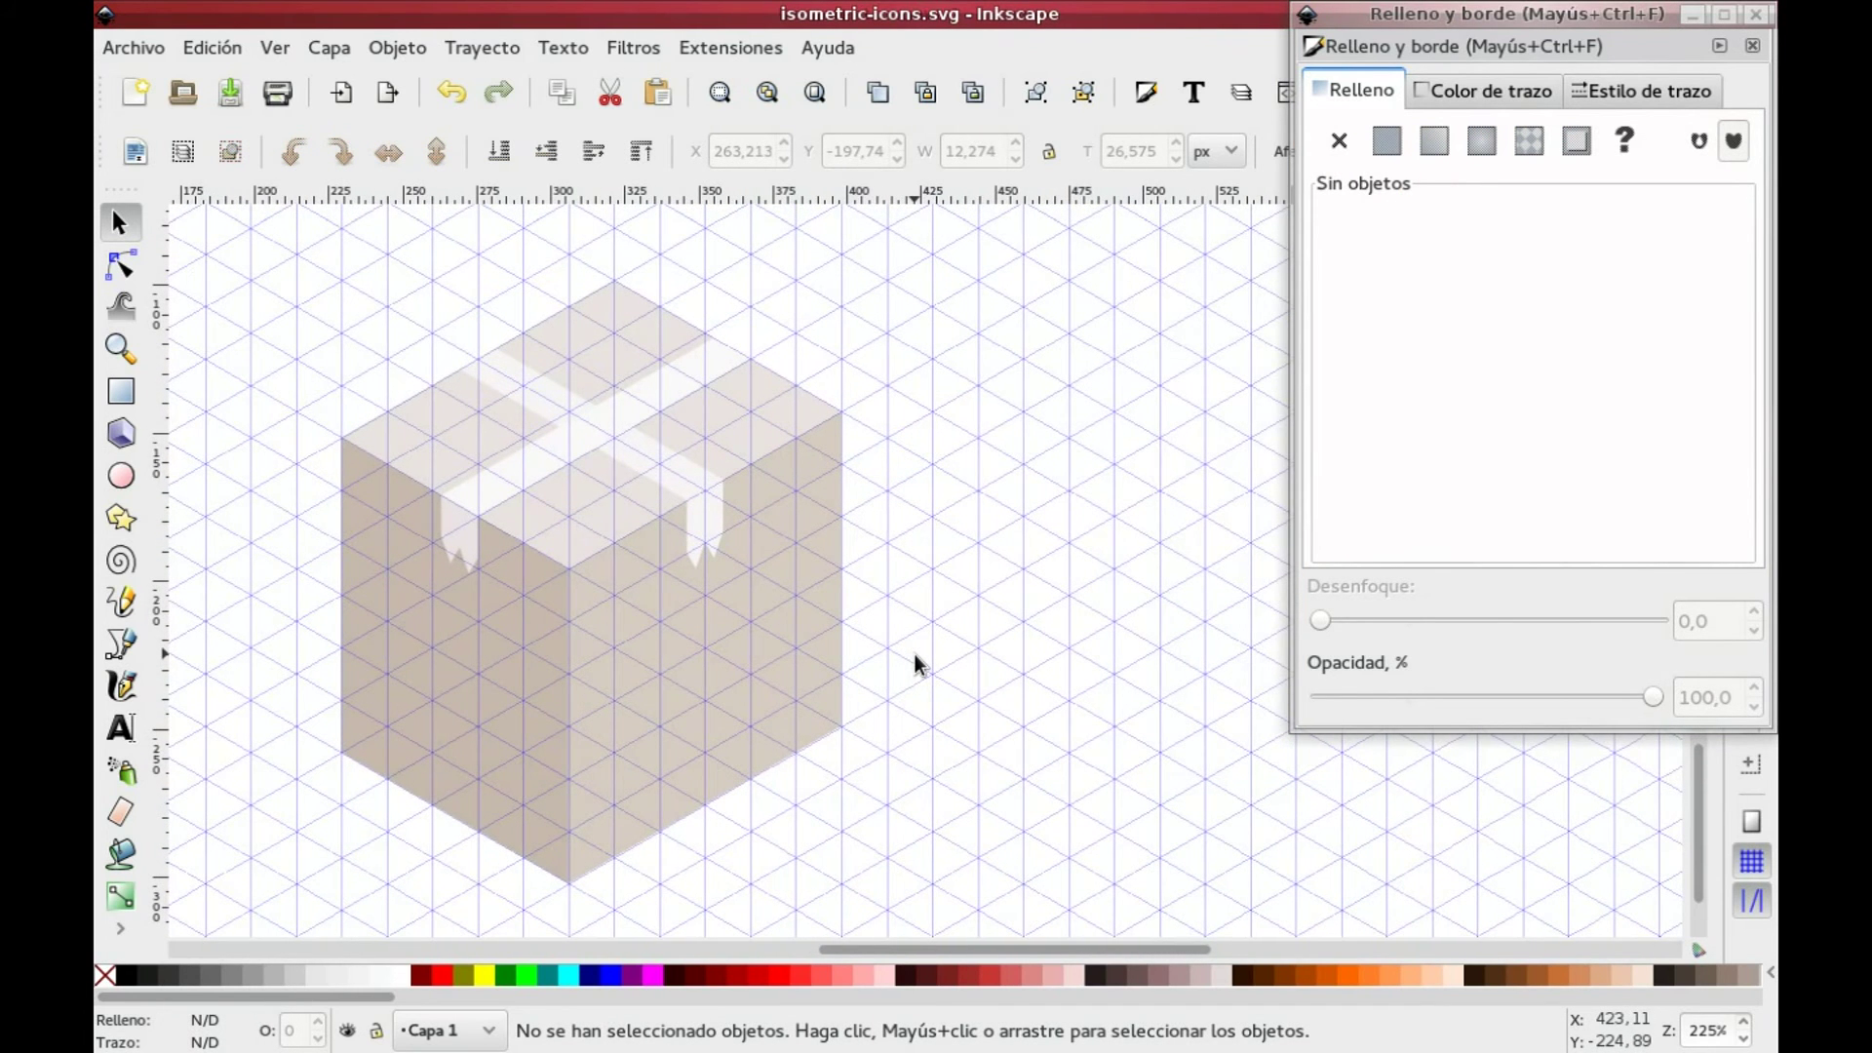